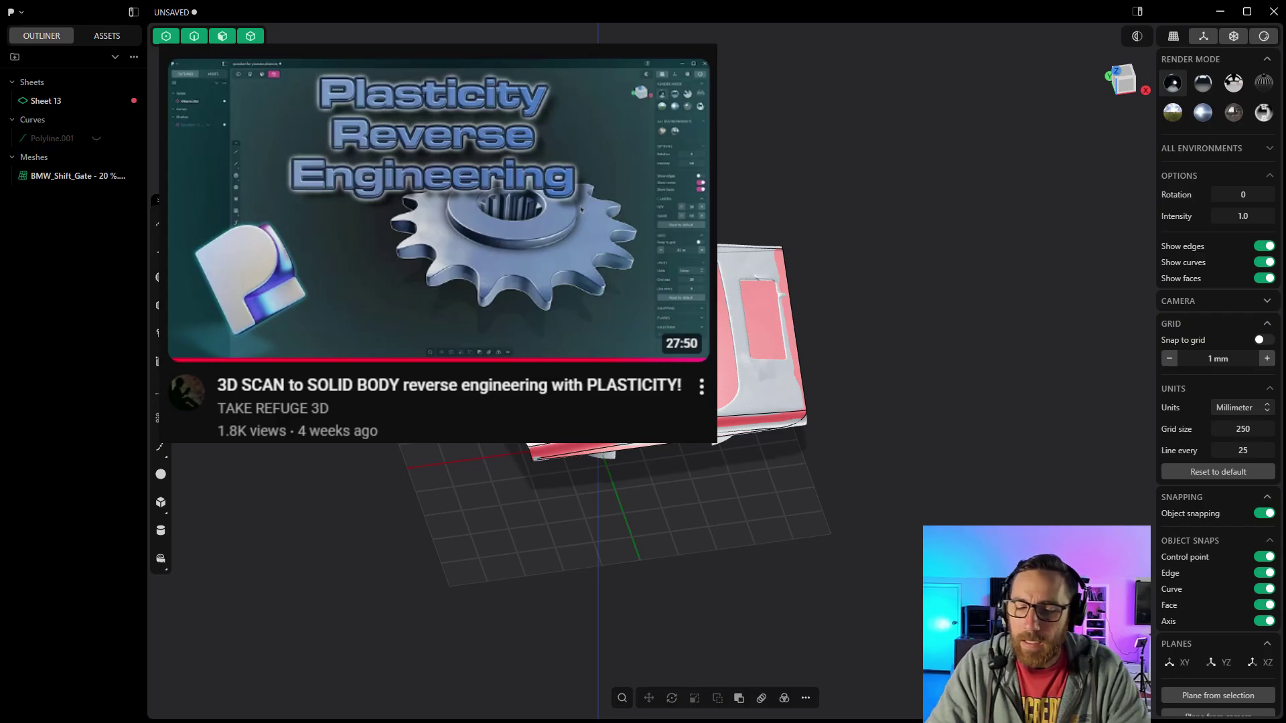
Hide Sheet 13 in the Outliner to reveal the bare shift gate mesh
middle_click_drag(536, 335, 503, 356)
scroll(570, 343, "up", 5)
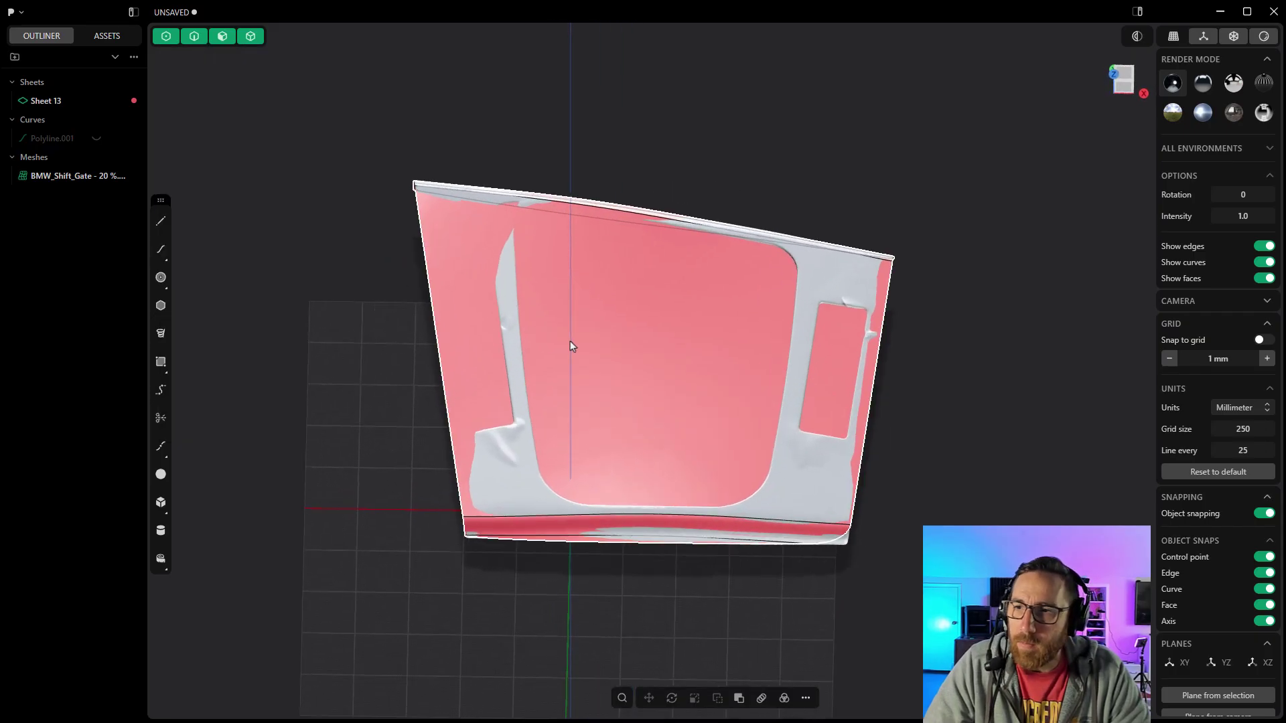
middle_click_drag(602, 371, 606, 362)
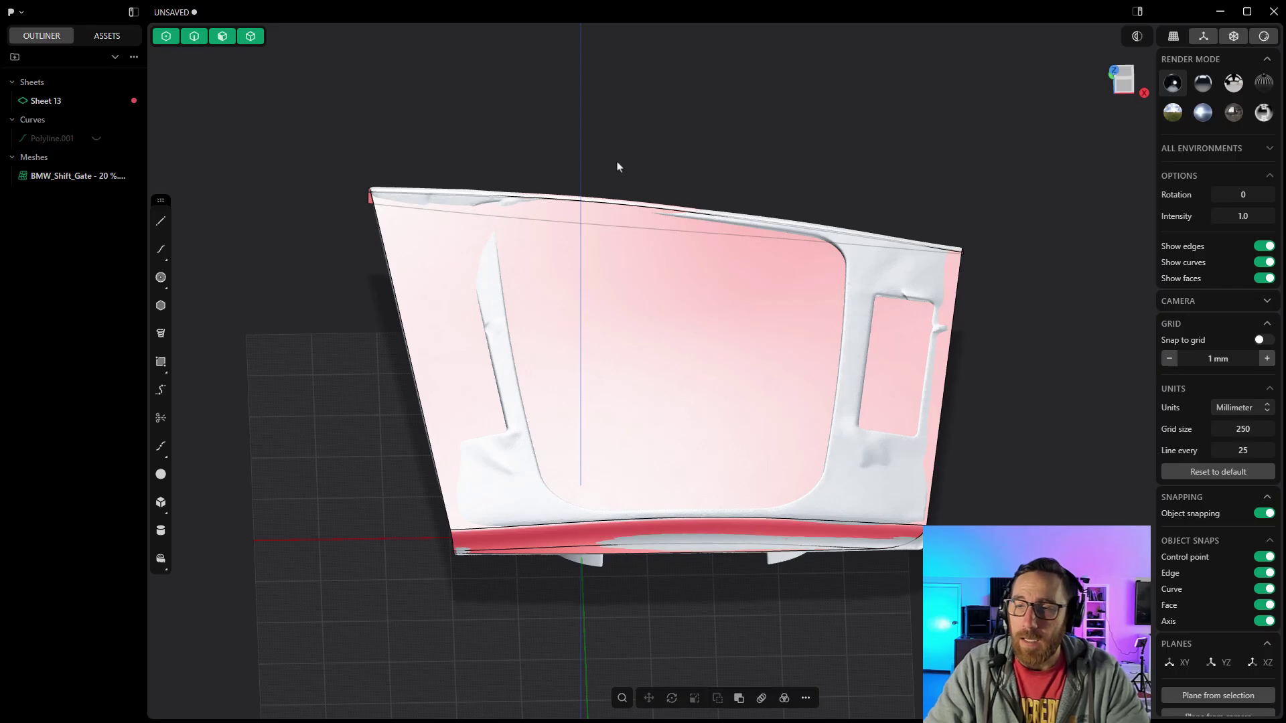
middle_click_drag(495, 280, 516, 315)
left_click(96, 101)
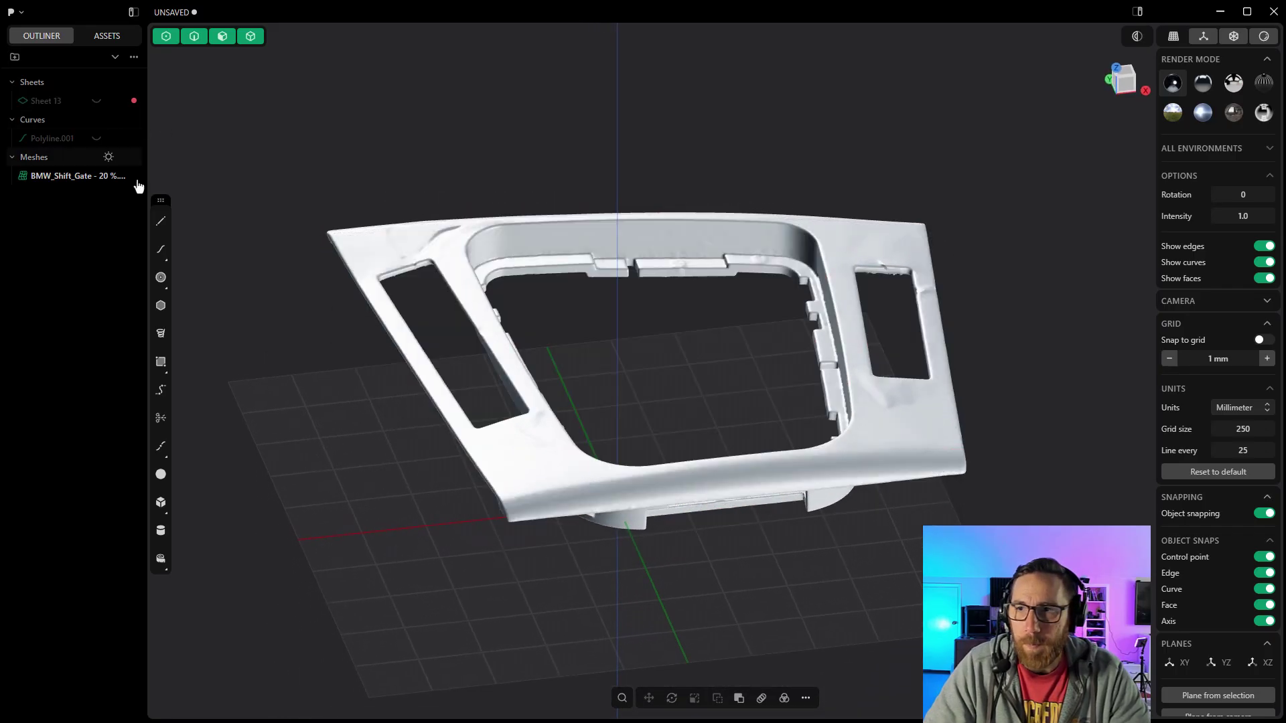
middle_click_drag(683, 344, 700, 338)
Switch to matte grey matcap shading, inspect the mesh from several angles, then view from Top
left_click(1264, 36)
mouse_move(936, 184)
middle_mouse_down()
mouse_move(947, 149)
mouse_move(947, 187)
middle_mouse_up()
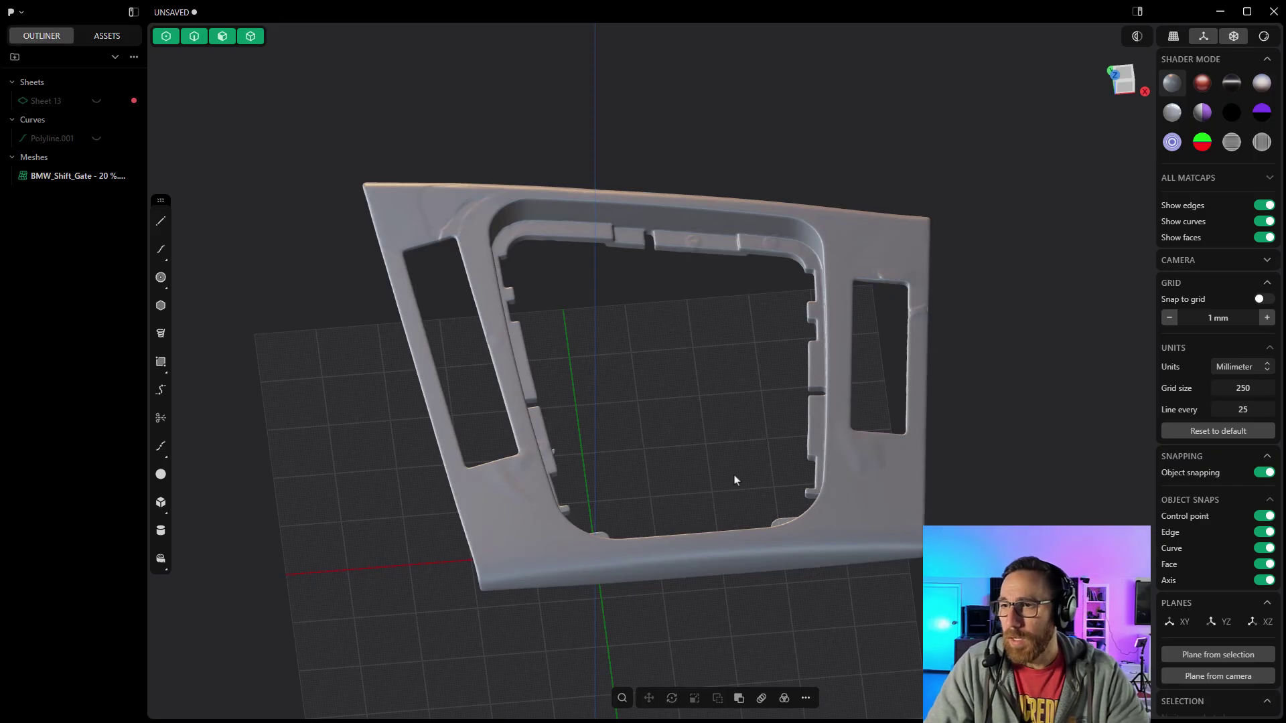
middle_click_drag(735, 477, 730, 315)
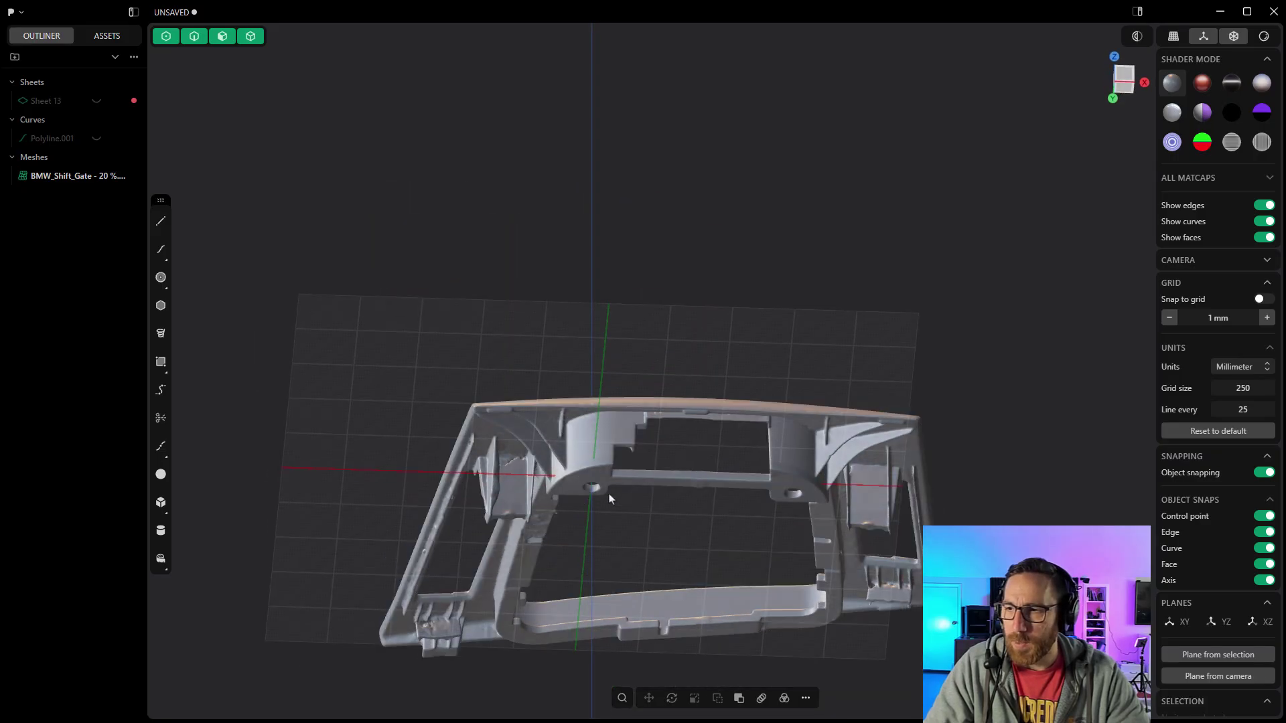
middle_click_drag(701, 400, 706, 507)
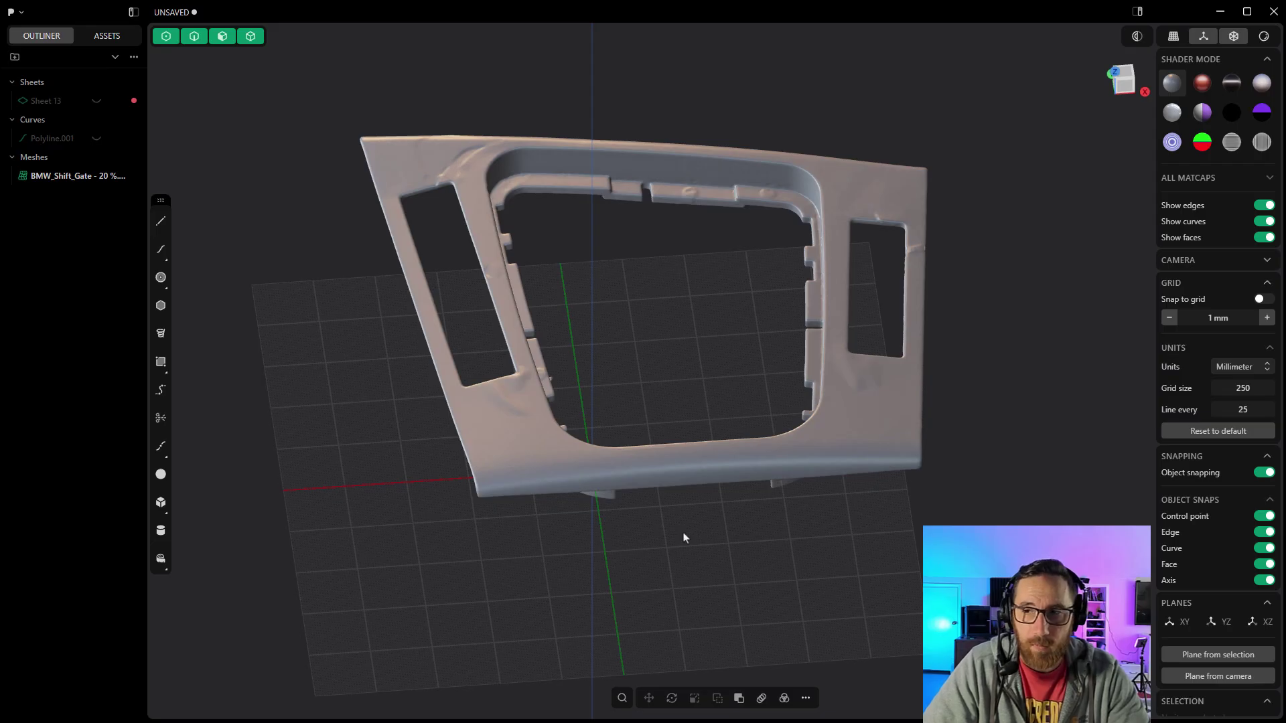
middle_click_drag(726, 307, 720, 344, "shift")
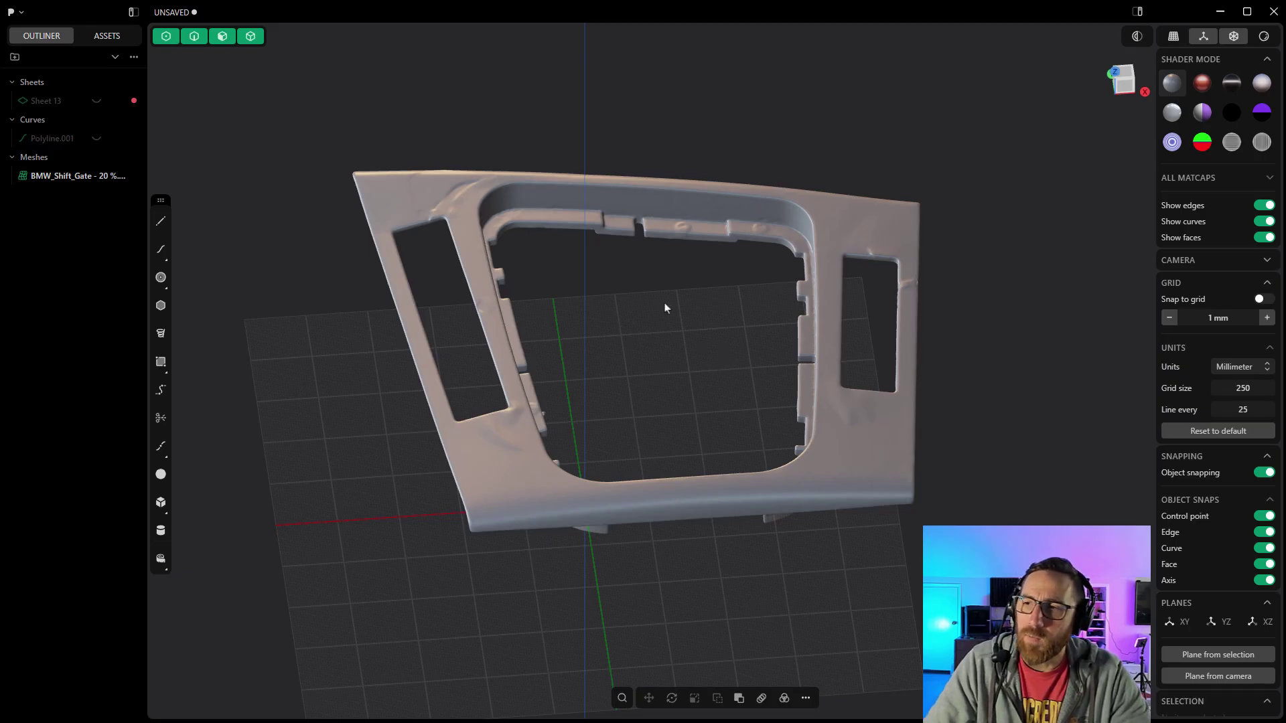
middle_click_drag(691, 328, 692, 336)
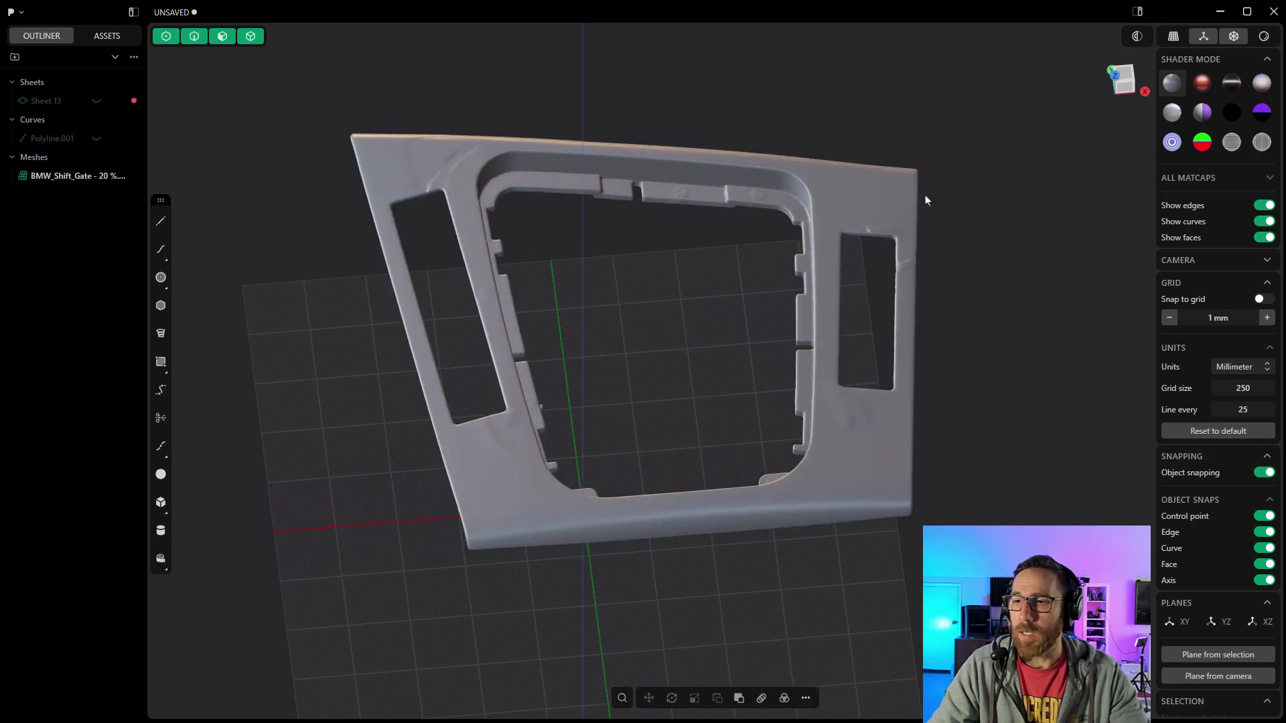
middle_click_drag(778, 532, 587, 514)
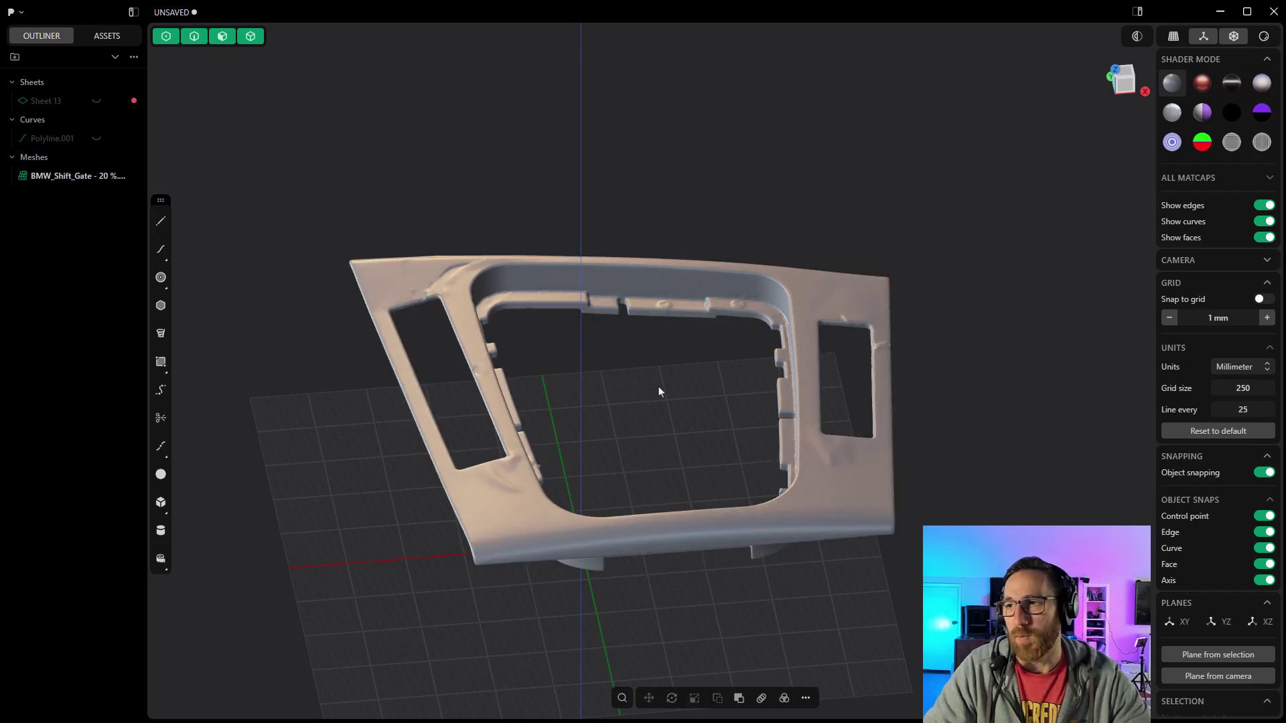
middle_click_drag(757, 399, 767, 421)
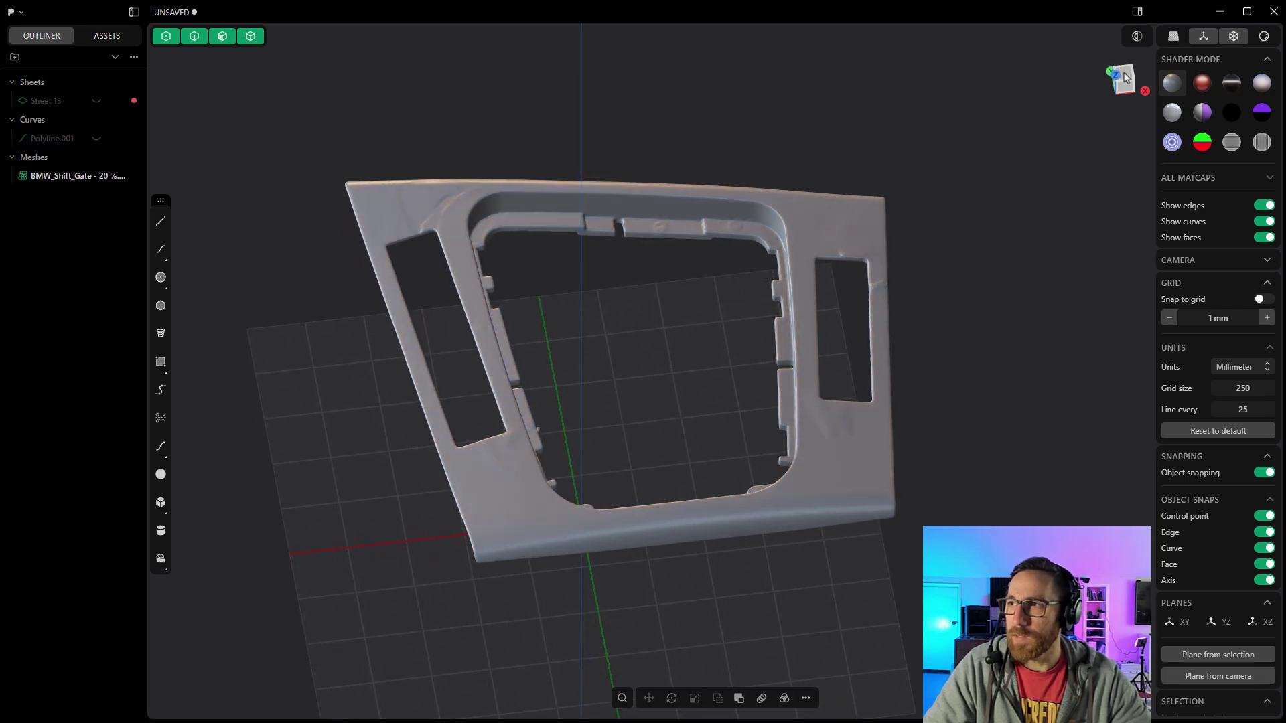
left_click(1123, 73)
middle_click_drag(789, 217, 757, 352, "shift")
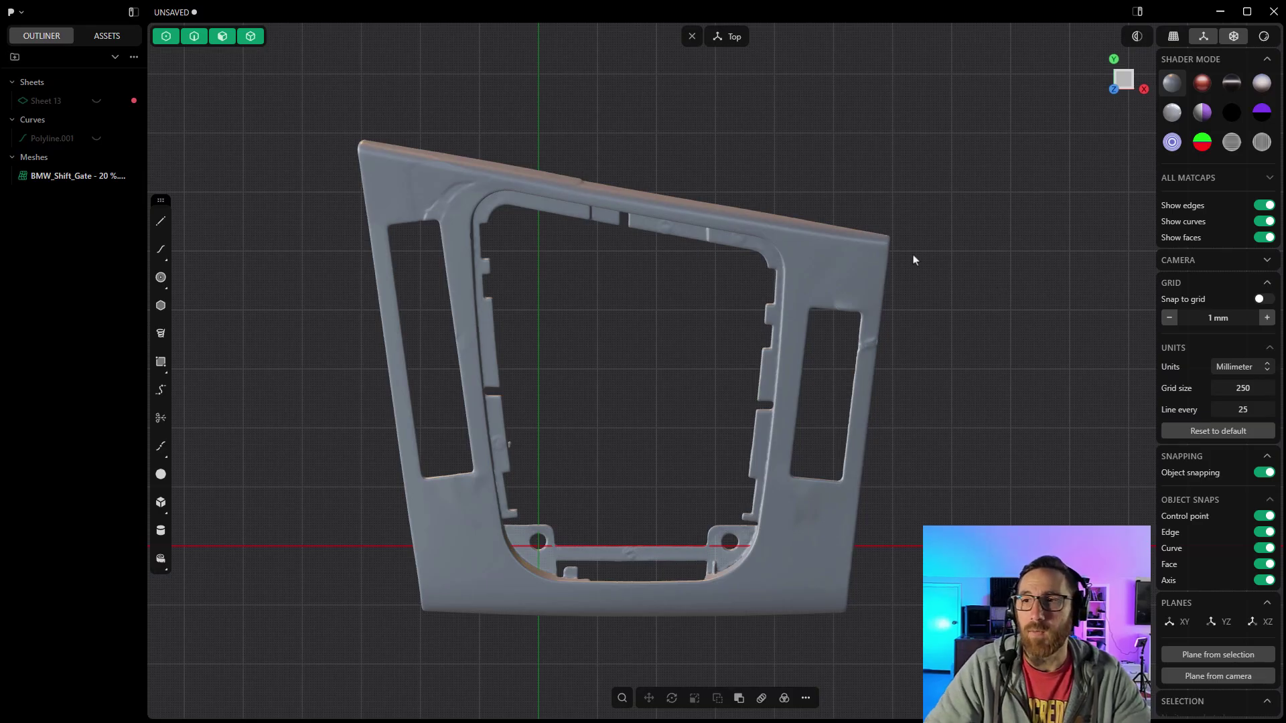
left_click(20, 13)
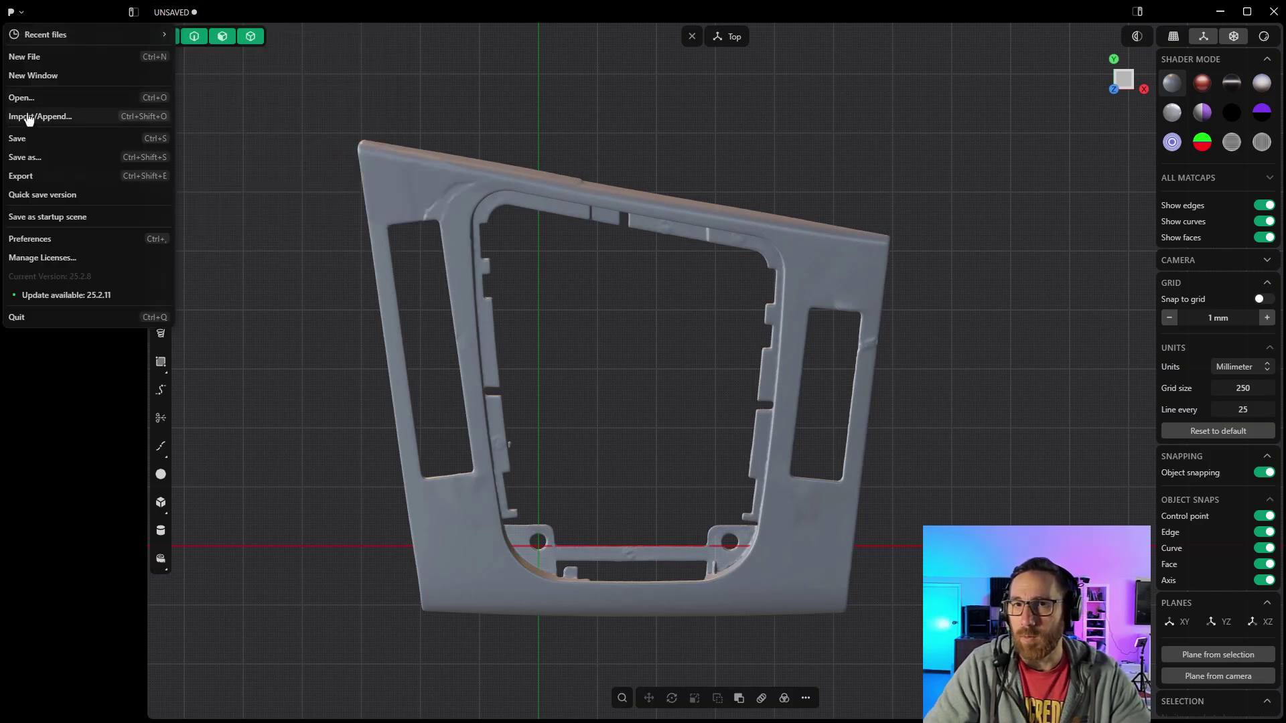
left_click(478, 132)
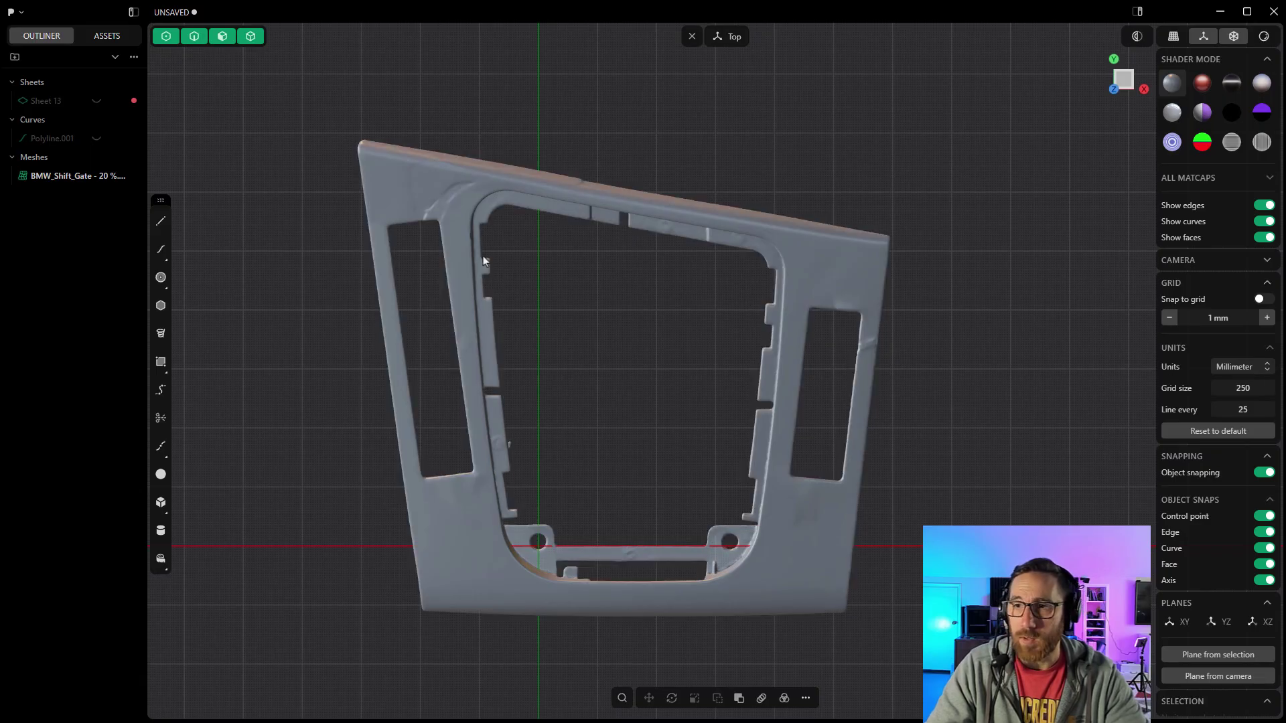
Start the Constrained Surface command through the 'cons' command search
key("f")
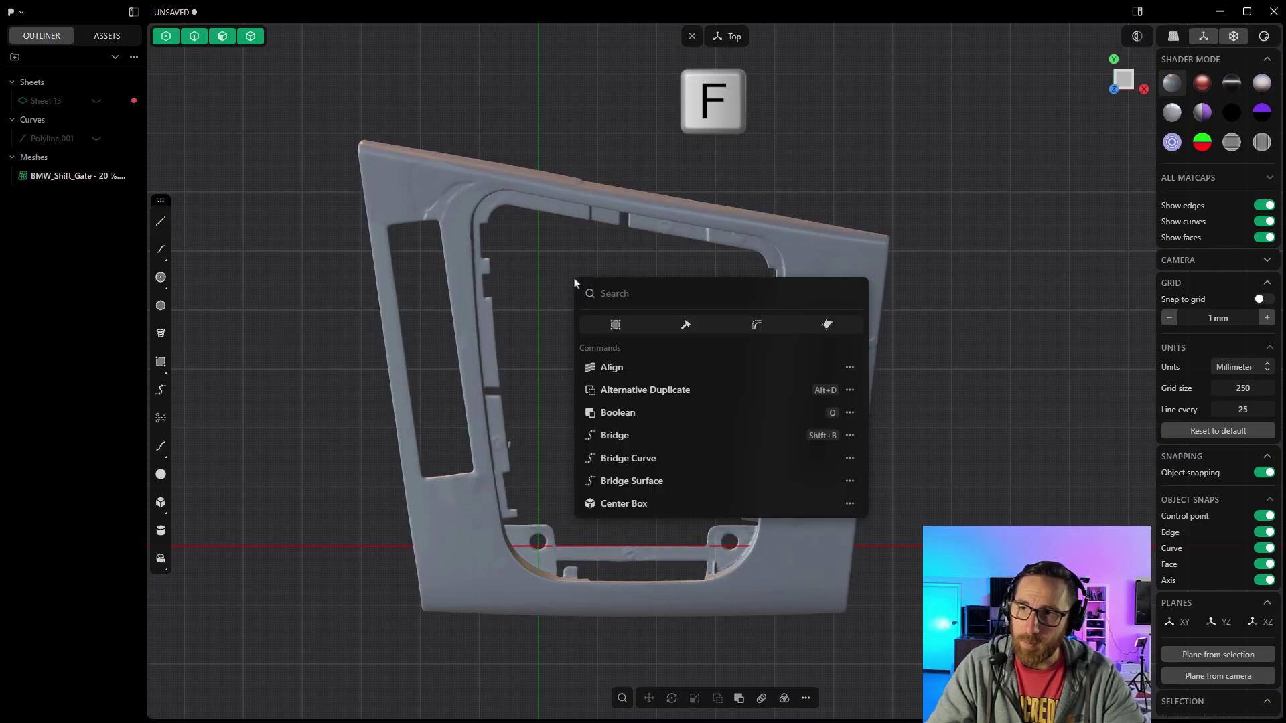
type("cons")
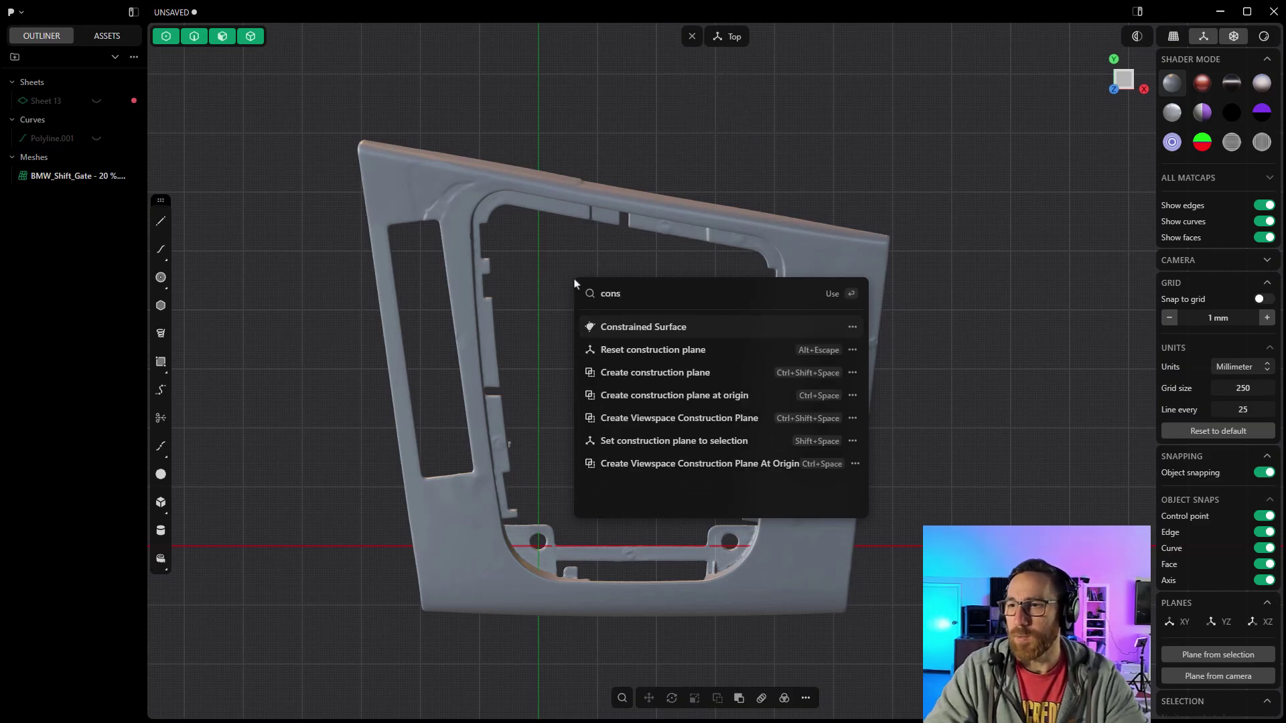
key("Return")
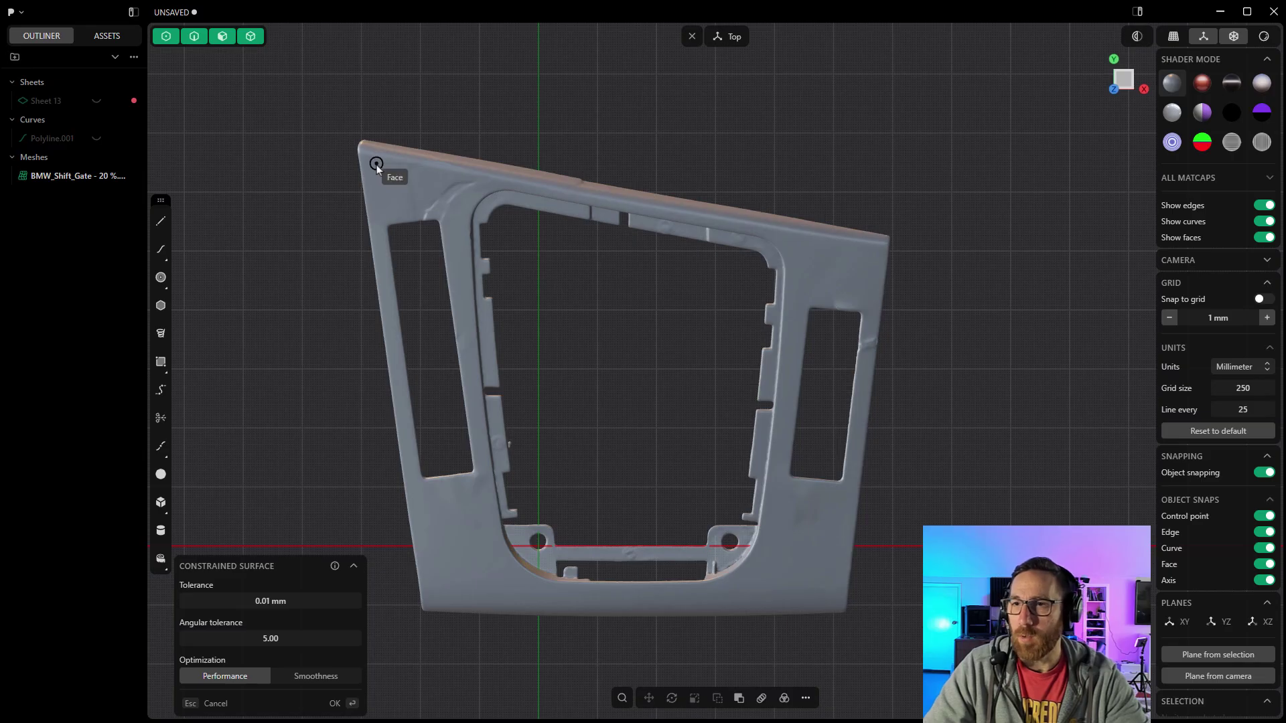
Pick the mesh's top-left corner, bottom edge, right side and lower-right fillet as surface constraints
left_click(870, 265)
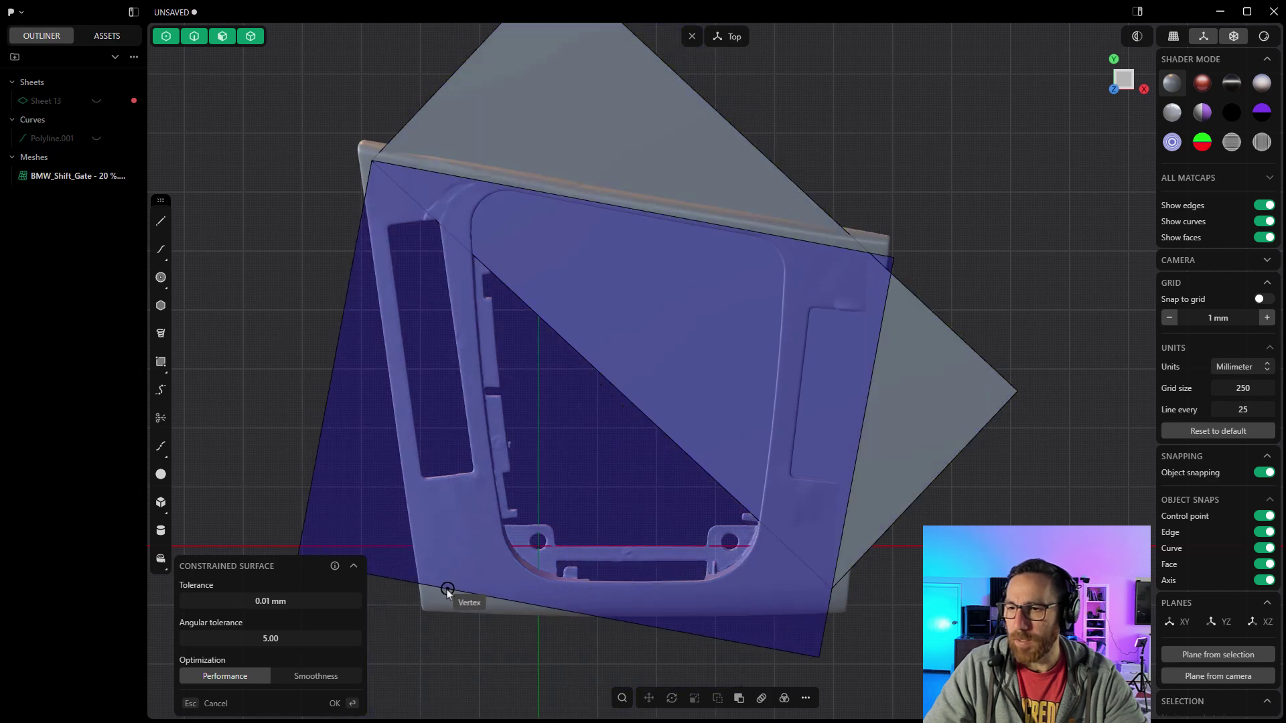
left_click(444, 590)
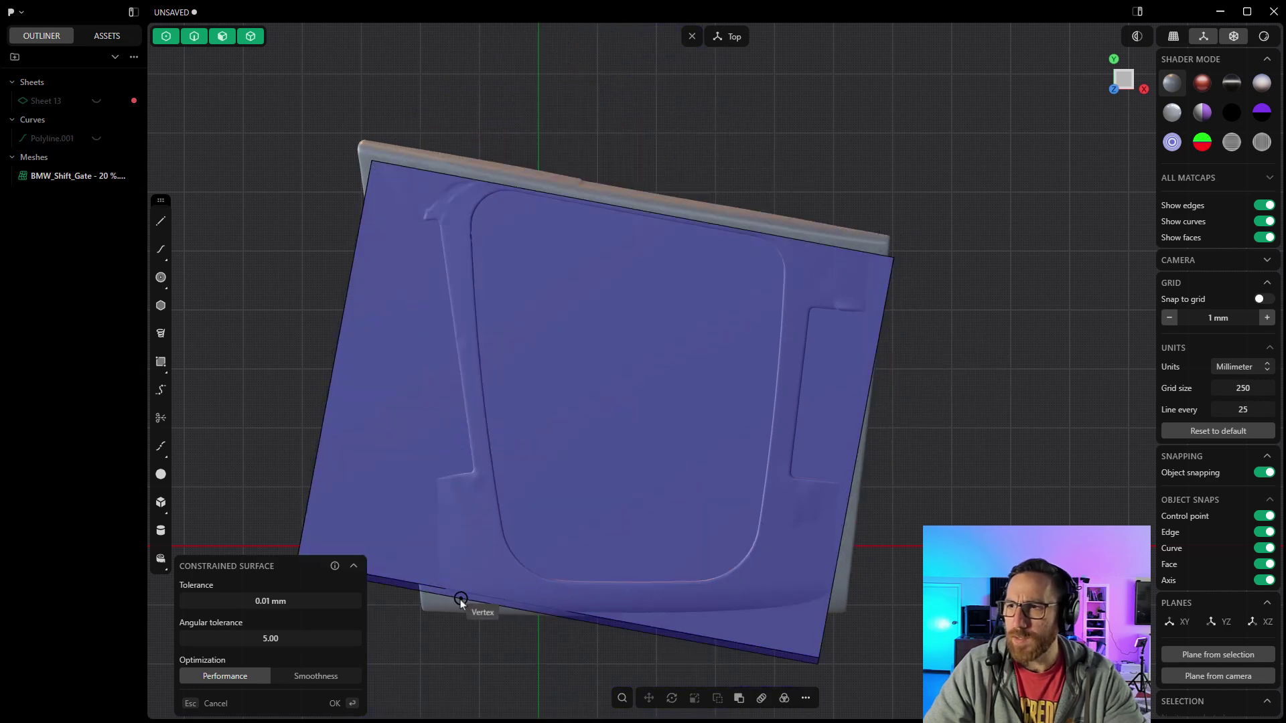
left_click(476, 513)
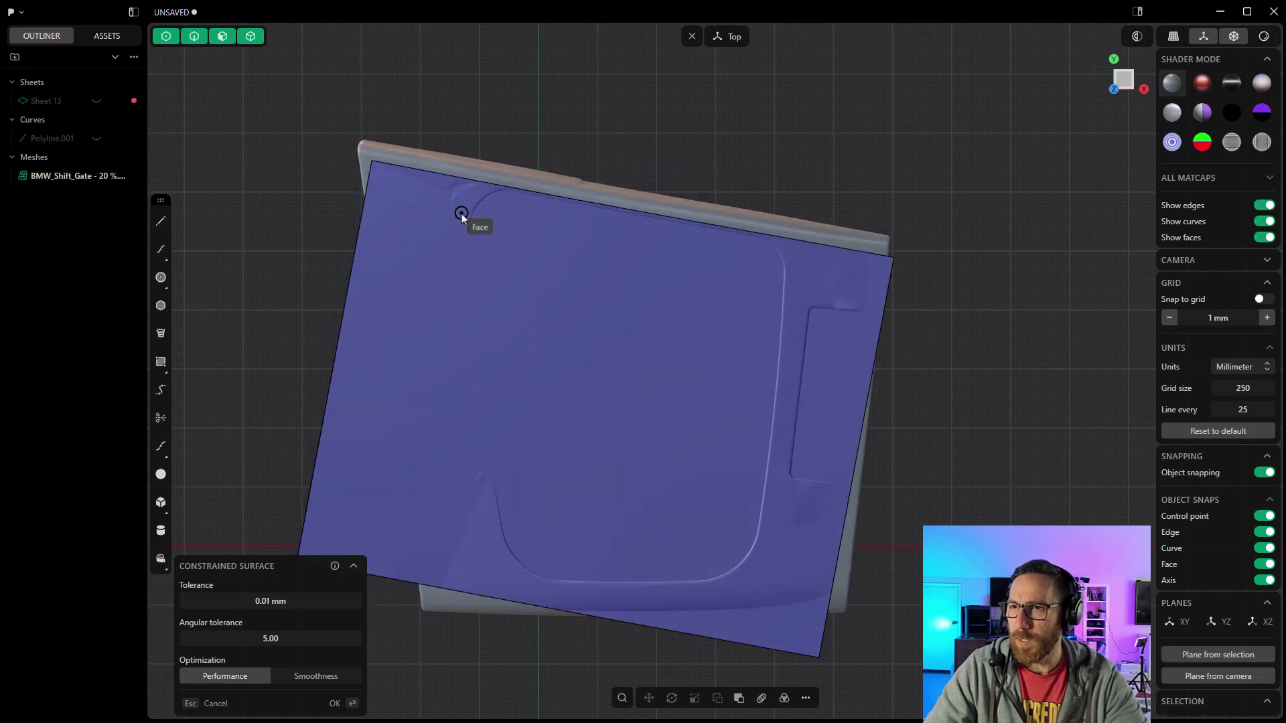
left_click(802, 262)
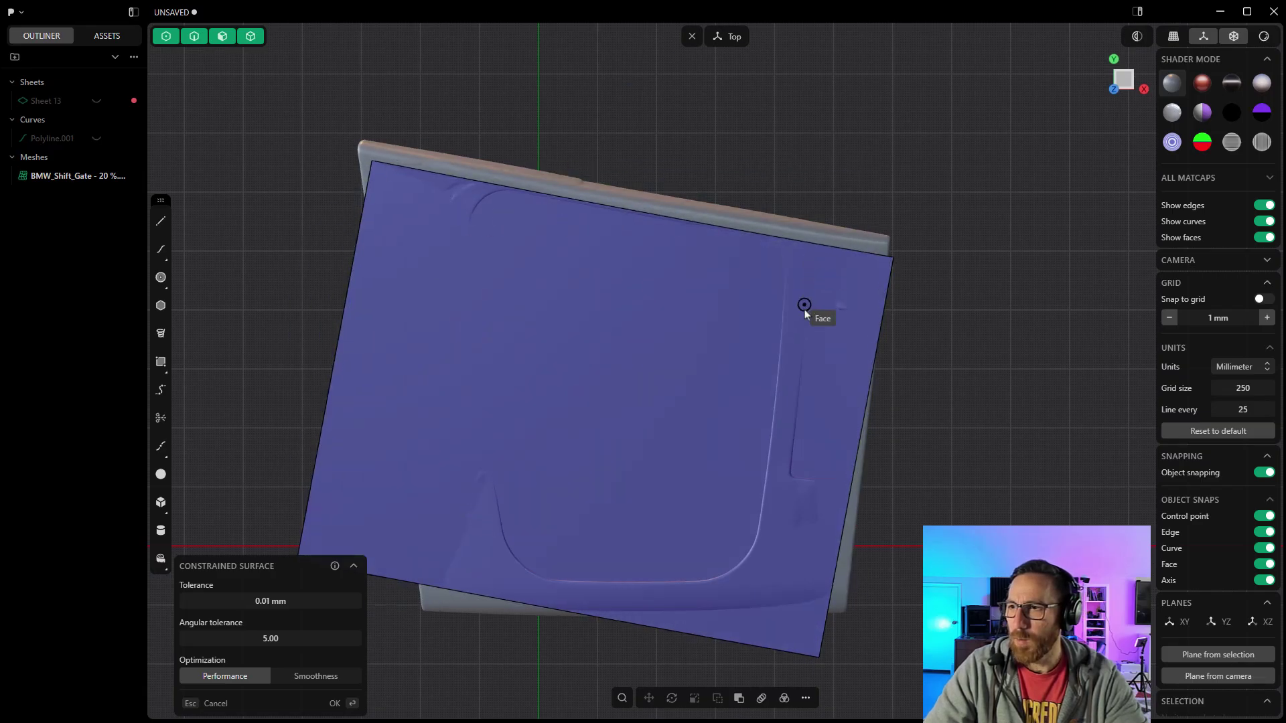
left_click(793, 360)
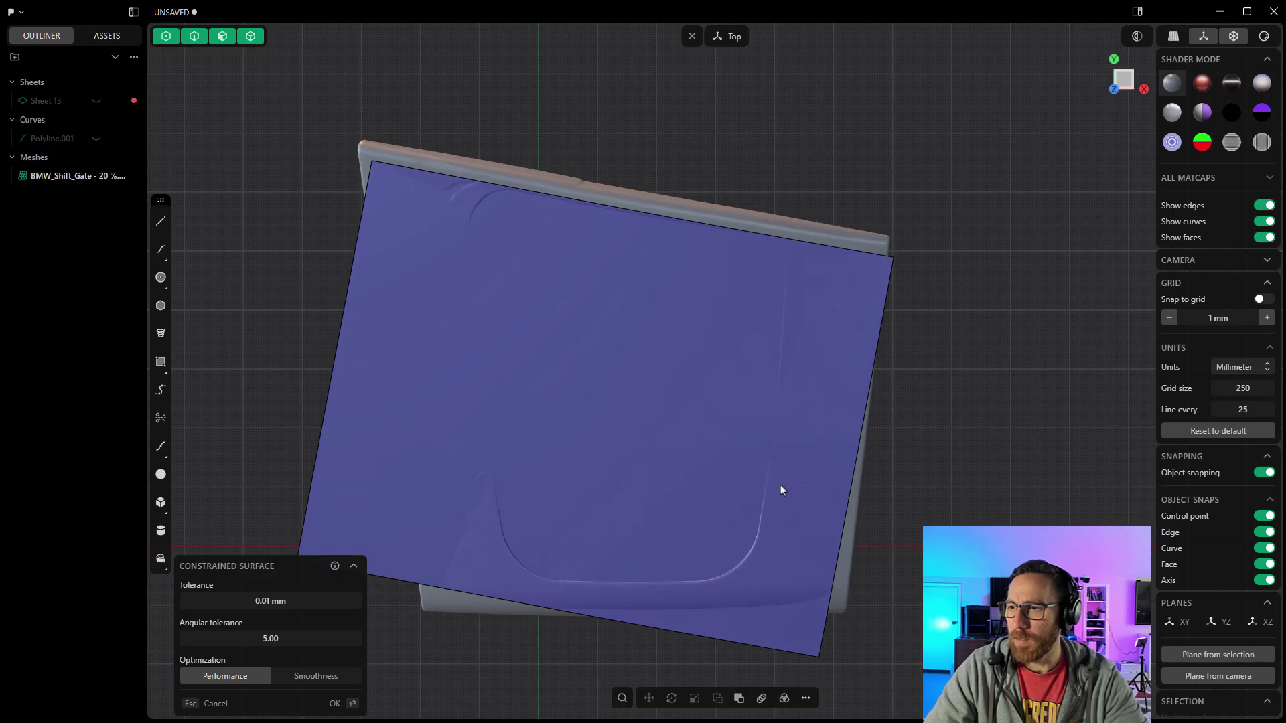
left_click(767, 554)
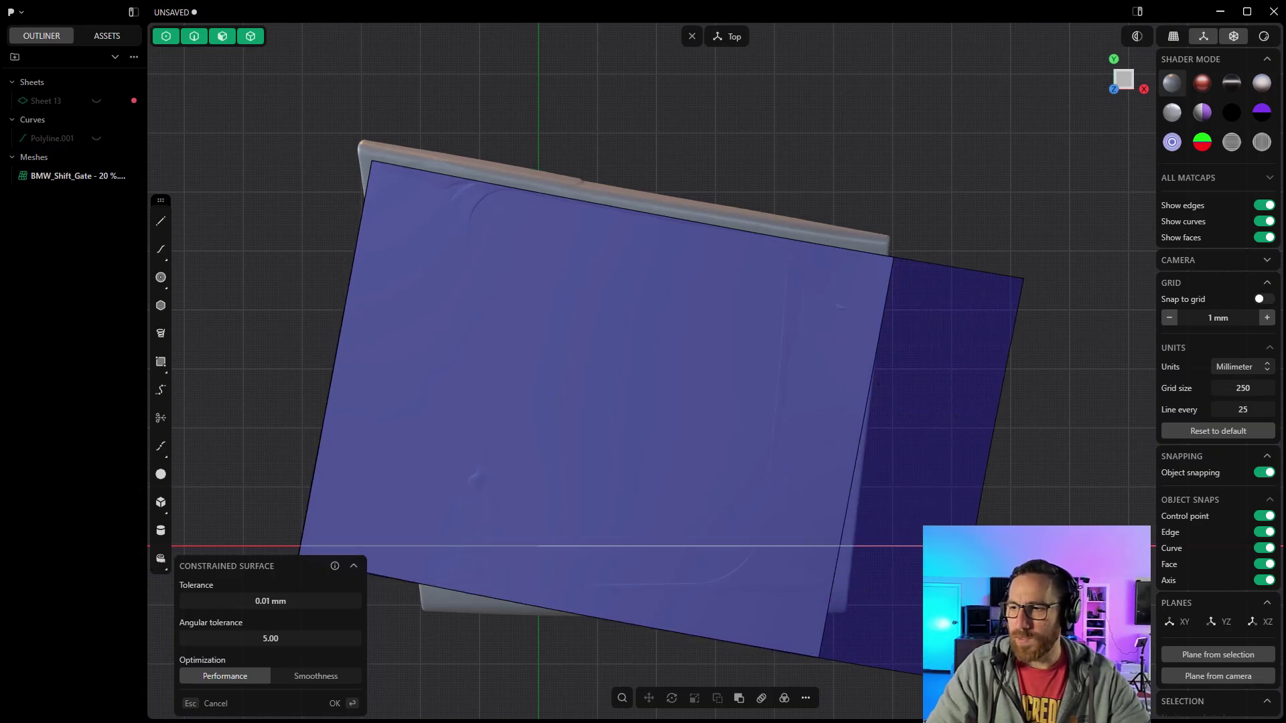
Commit Sheet 14, then extend its top edge about 20.58 mm and its left edge outward
key("Return")
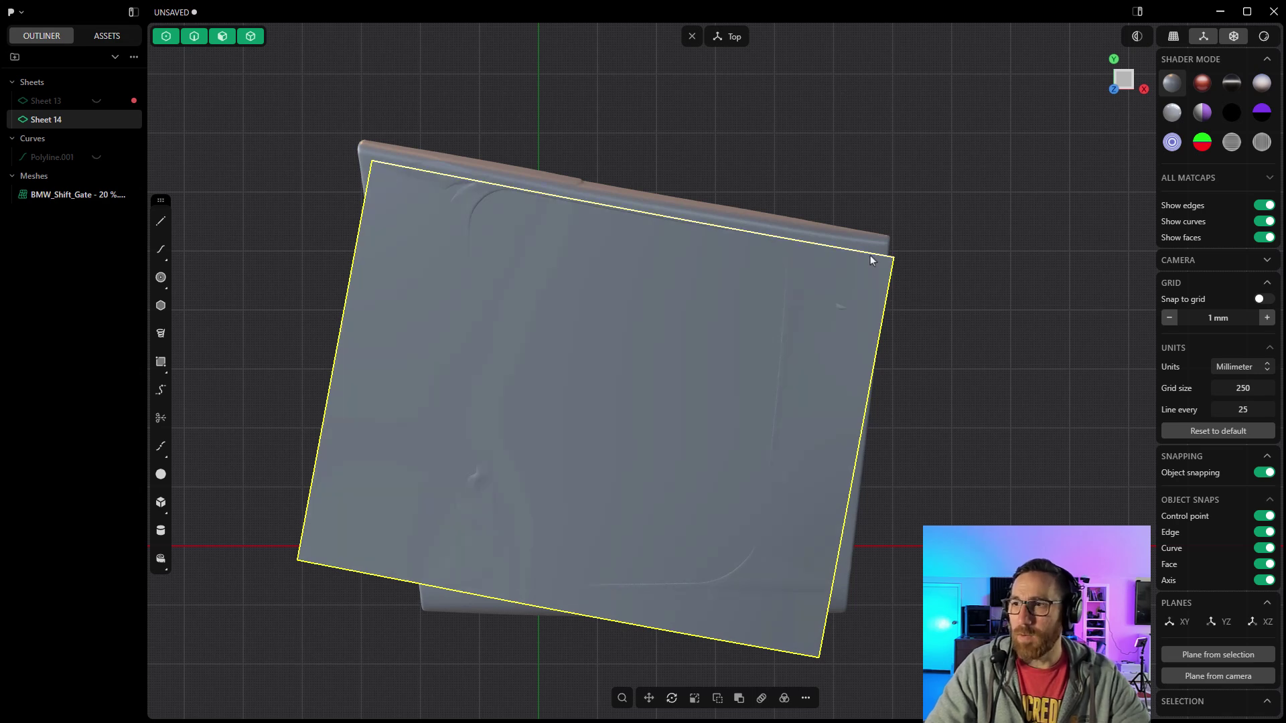
left_click(870, 256)
key("e")
left_click_drag(637, 215, 636, 162)
left_click(362, 221)
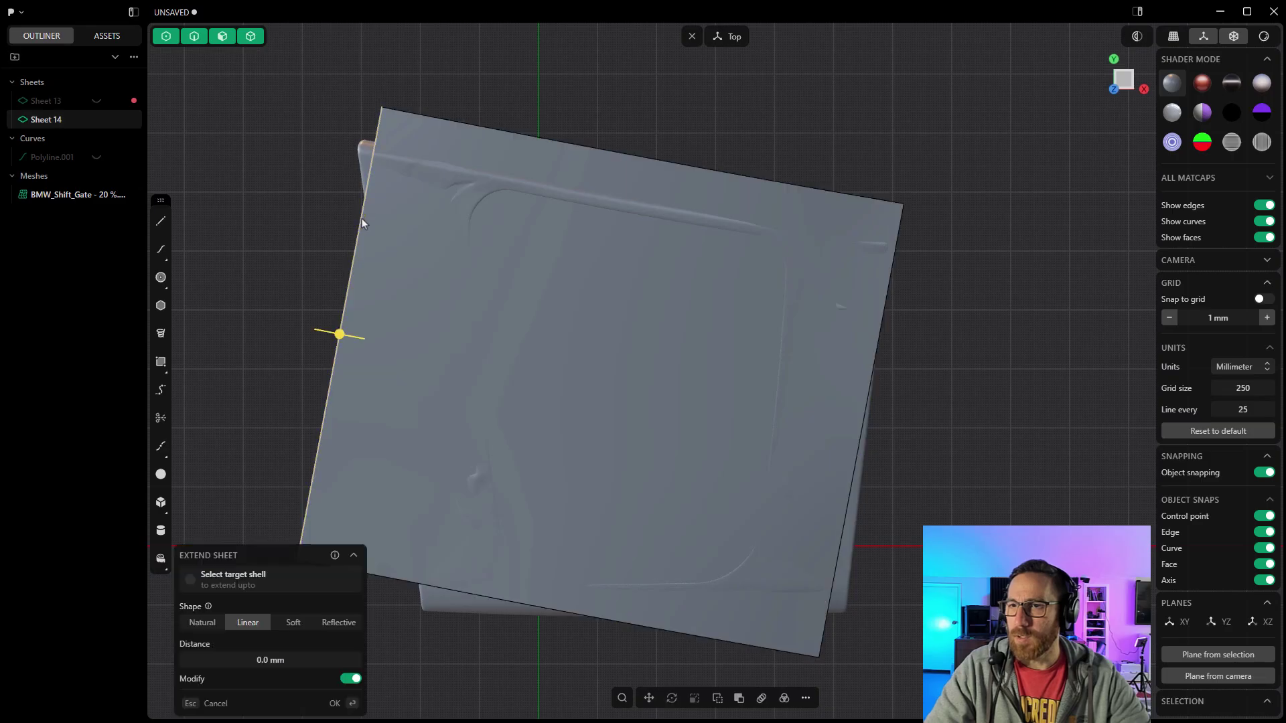
left_click_drag(338, 334, 310, 331)
key("Return")
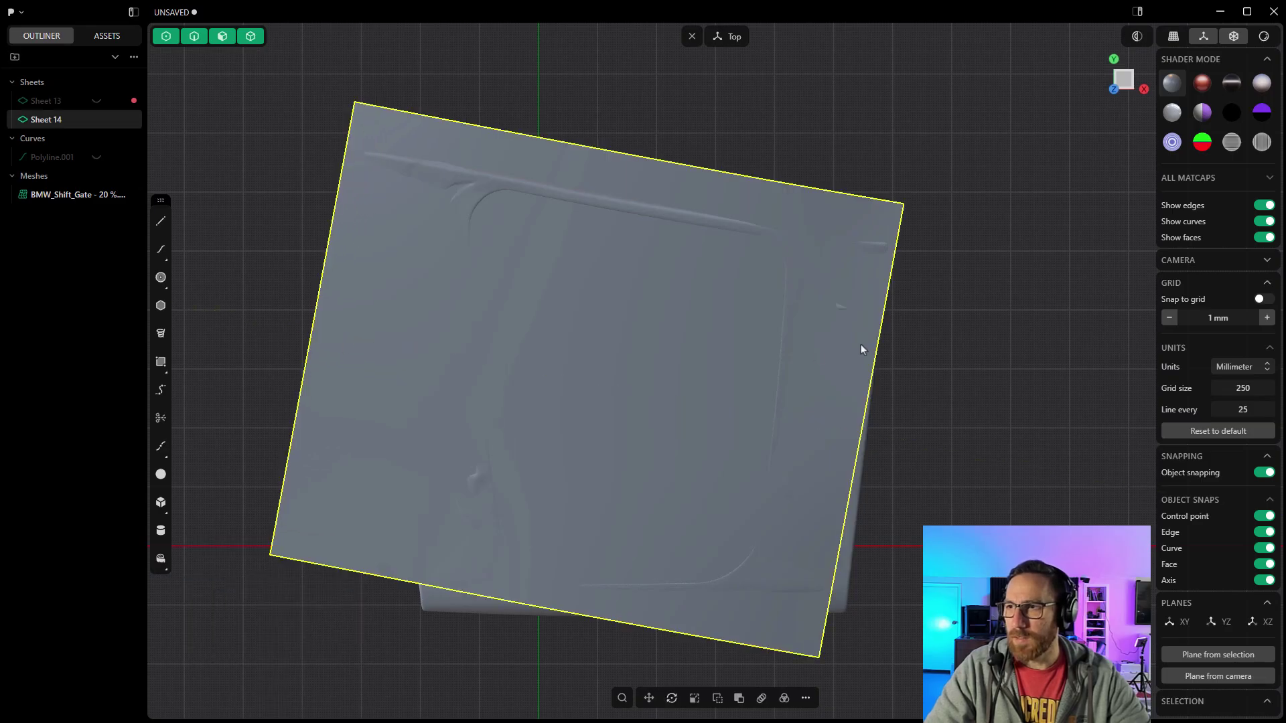
Extend Sheet 14's right edge 19.9 mm and its bottom edge downward, then inspect it
key("e")
left_click_drag(863, 434, 919, 466)
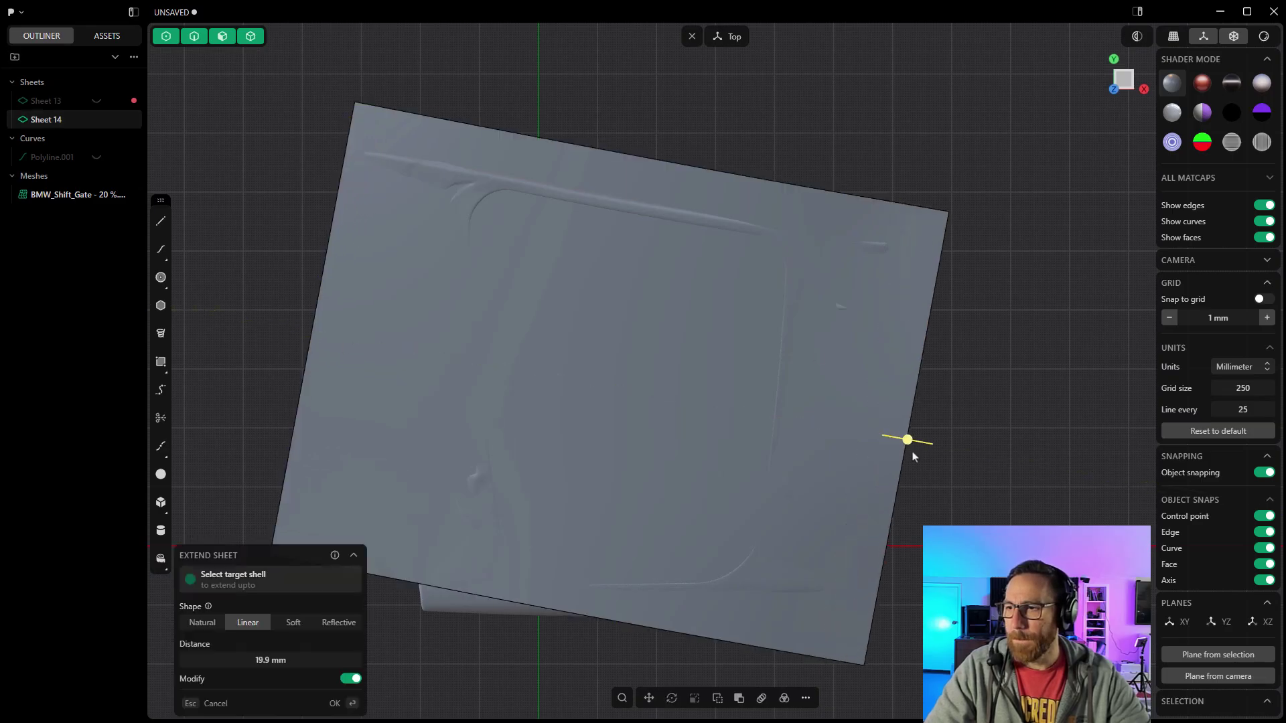
key("Return")
key("e")
left_click(567, 614)
left_click_drag(567, 613, 557, 675)
key("Return")
middle_click_drag(742, 342, 826, 344)
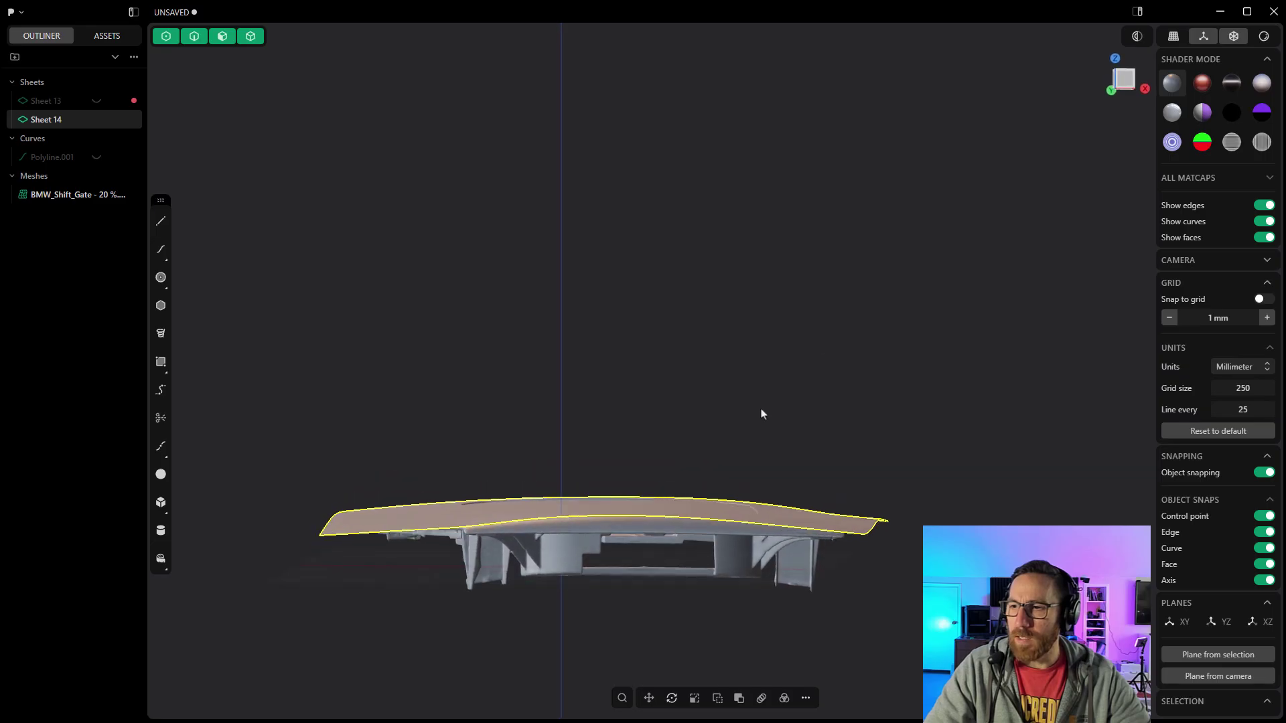
middle_click_drag(815, 556, 808, 622)
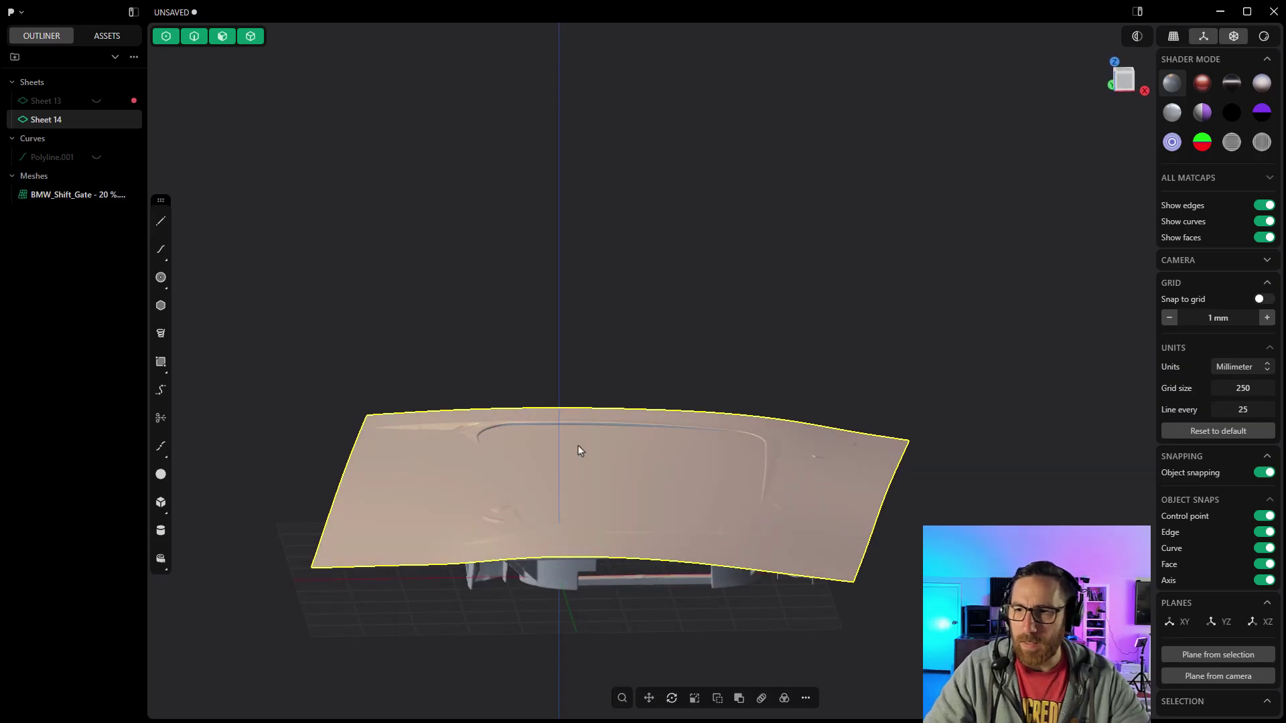
scroll(536, 448, "up", 2)
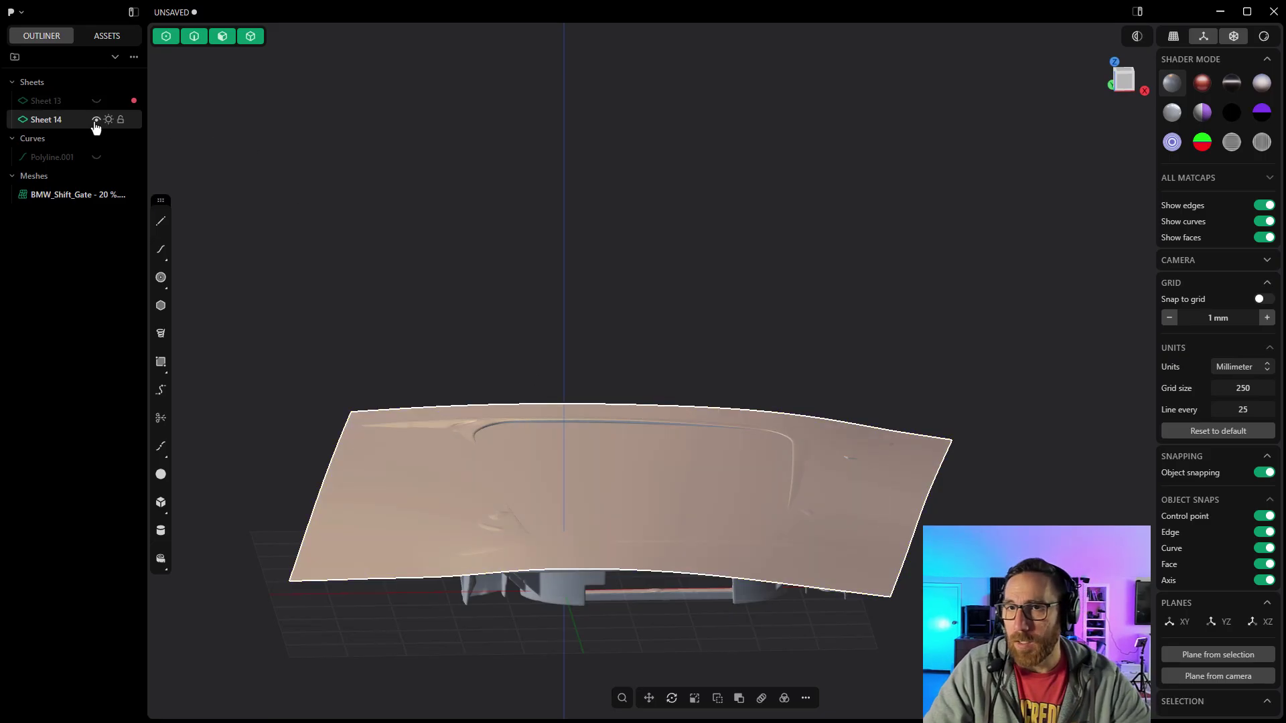
Hide Sheet 14 and draw a five-point test spline along the mesh's front edge in Top view
left_click(96, 120)
middle_click_drag(729, 290, 730, 373)
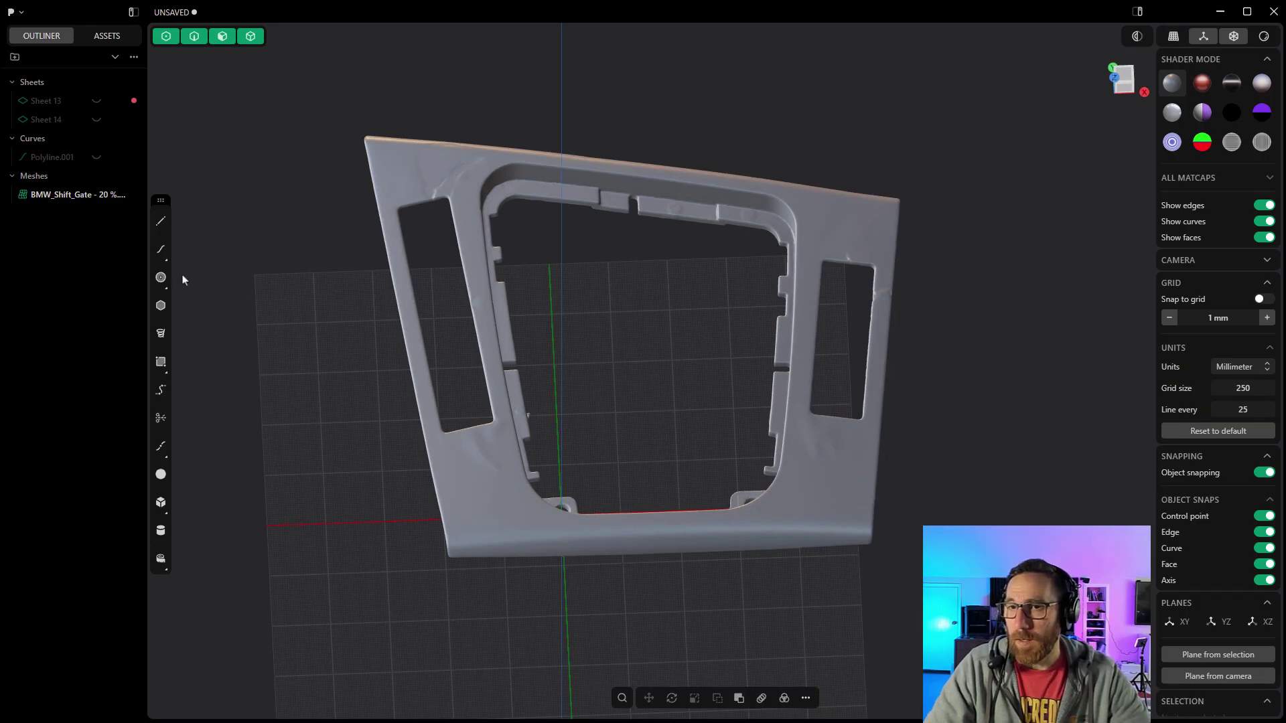
left_click(163, 255)
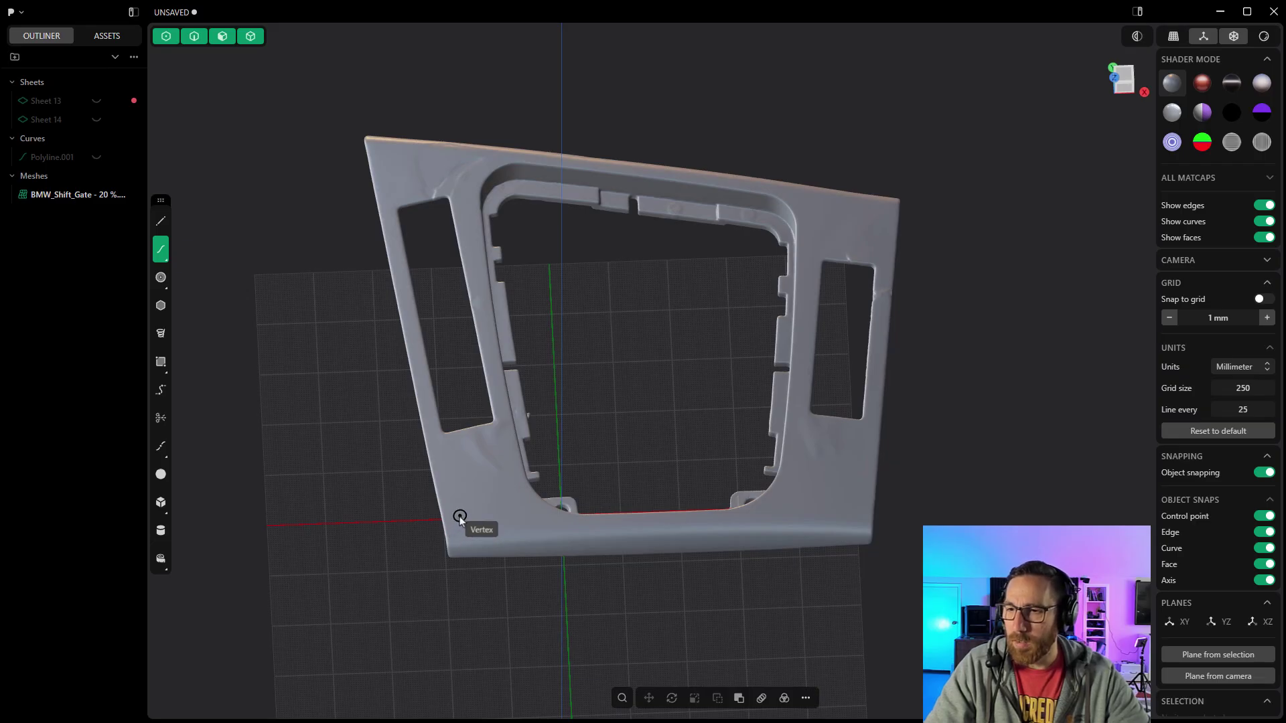
left_click(1125, 80)
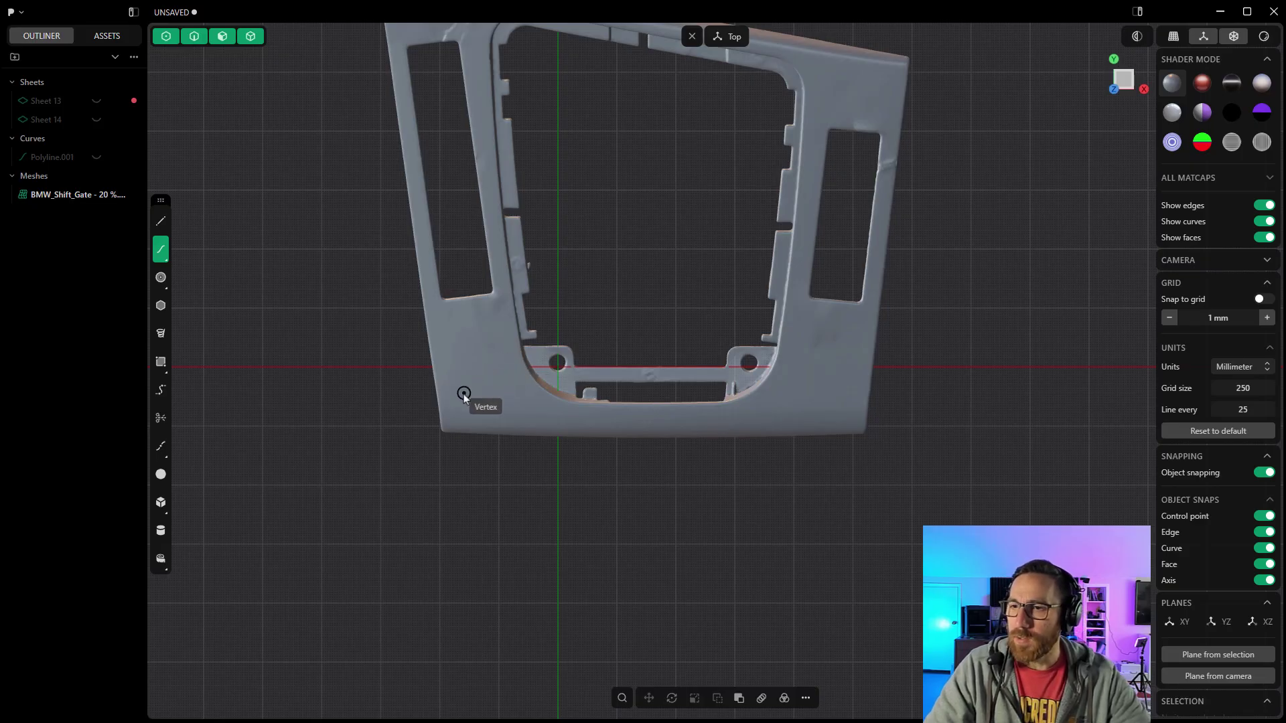
left_click(447, 415)
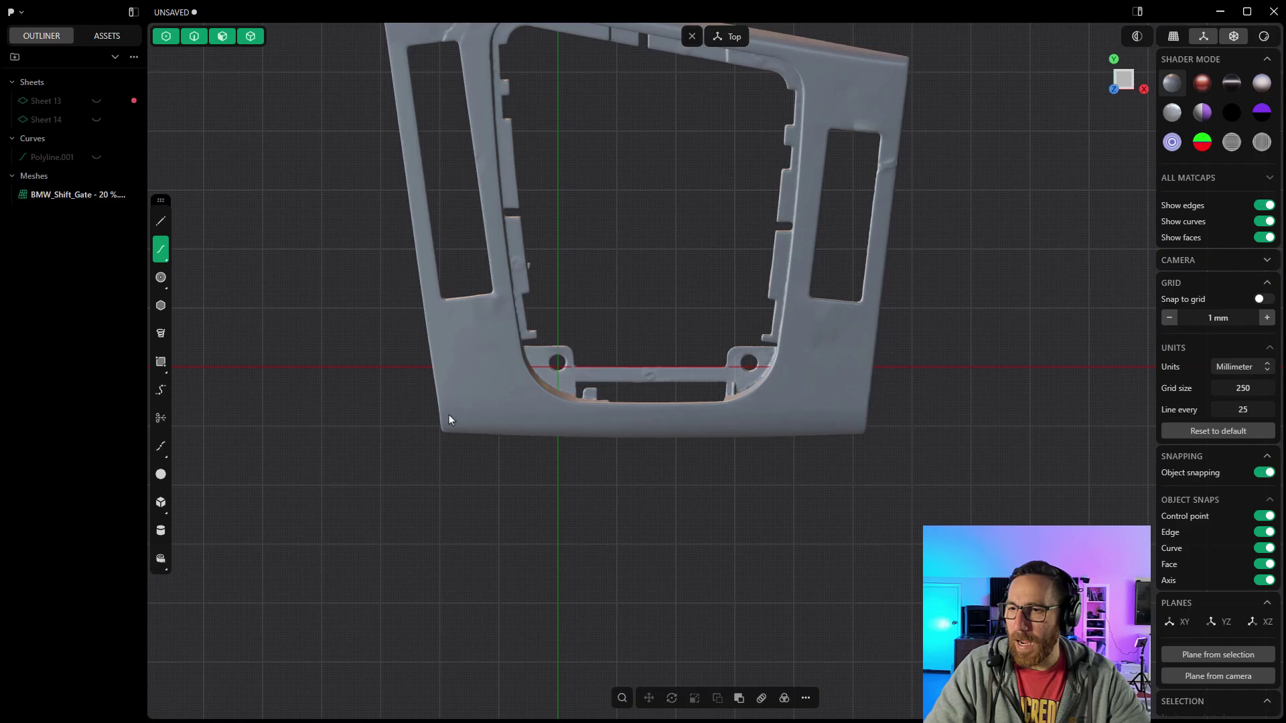
left_click(565, 414)
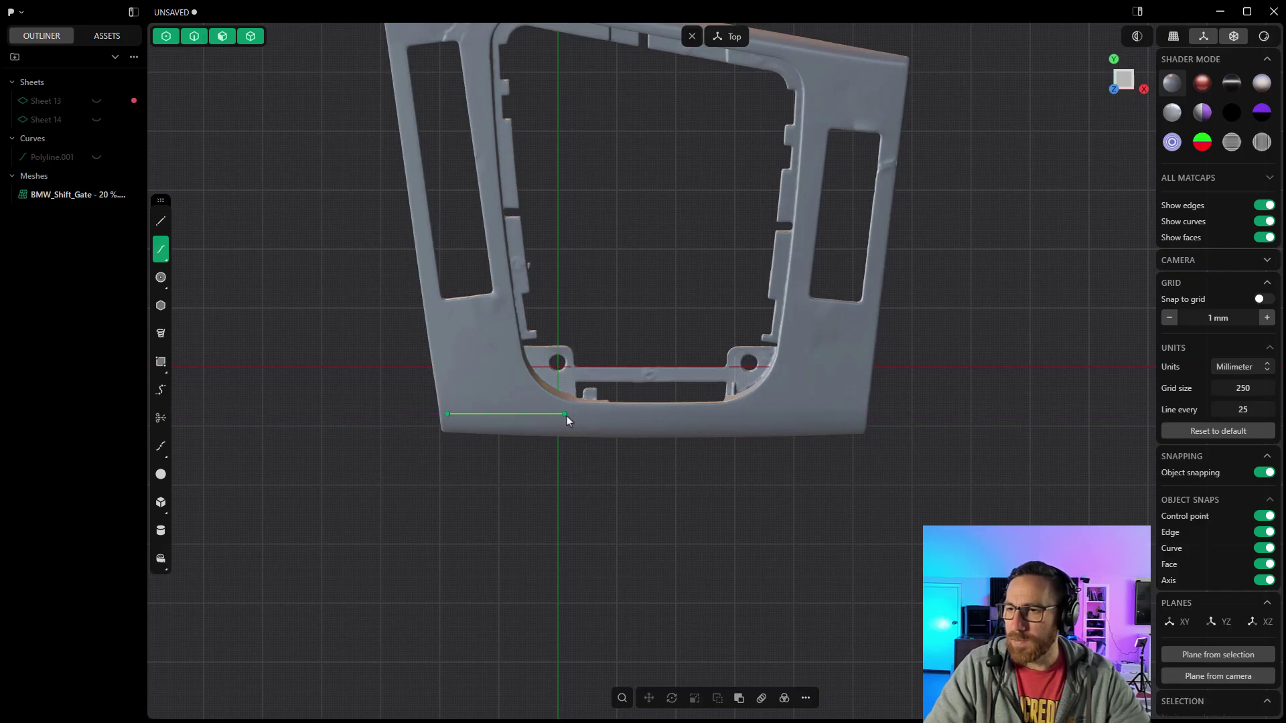
left_click(712, 413)
left_click(788, 414)
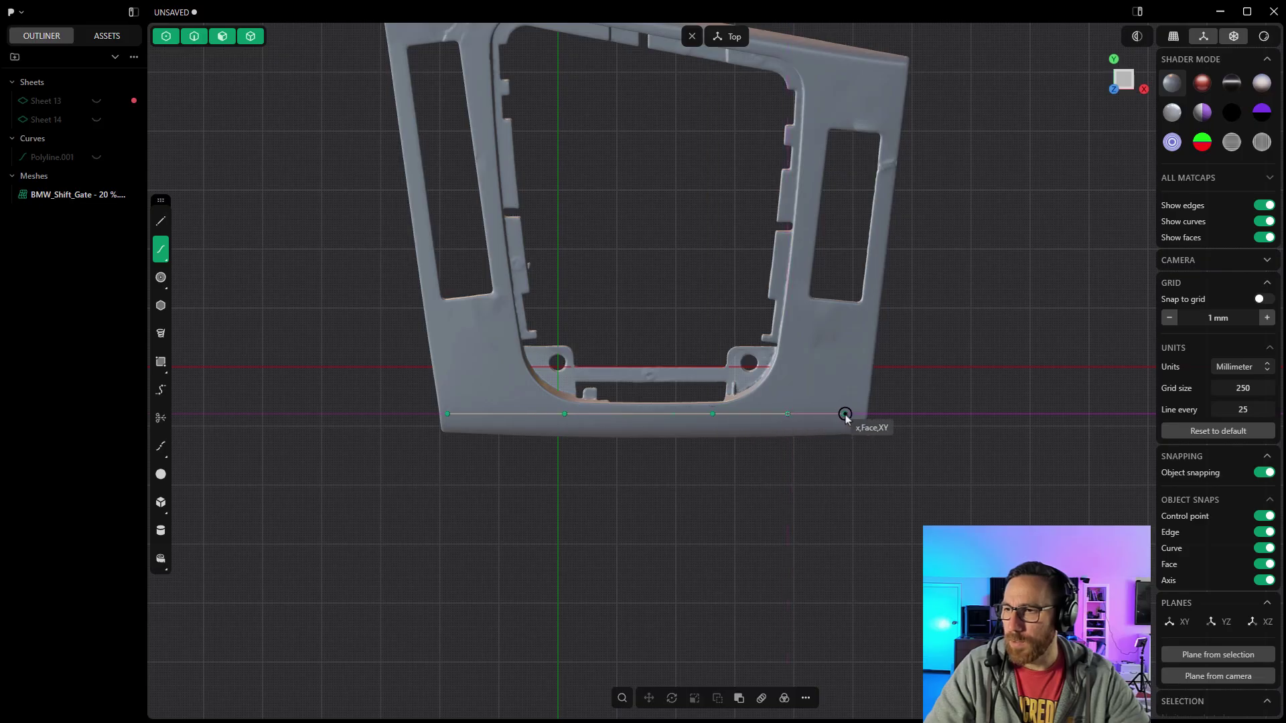
left_click(846, 414)
key("Return")
Inspect the trial front-edge curve, then delete it
middle_click_drag(924, 419, 664, 378)
scroll(611, 475, "up", 5)
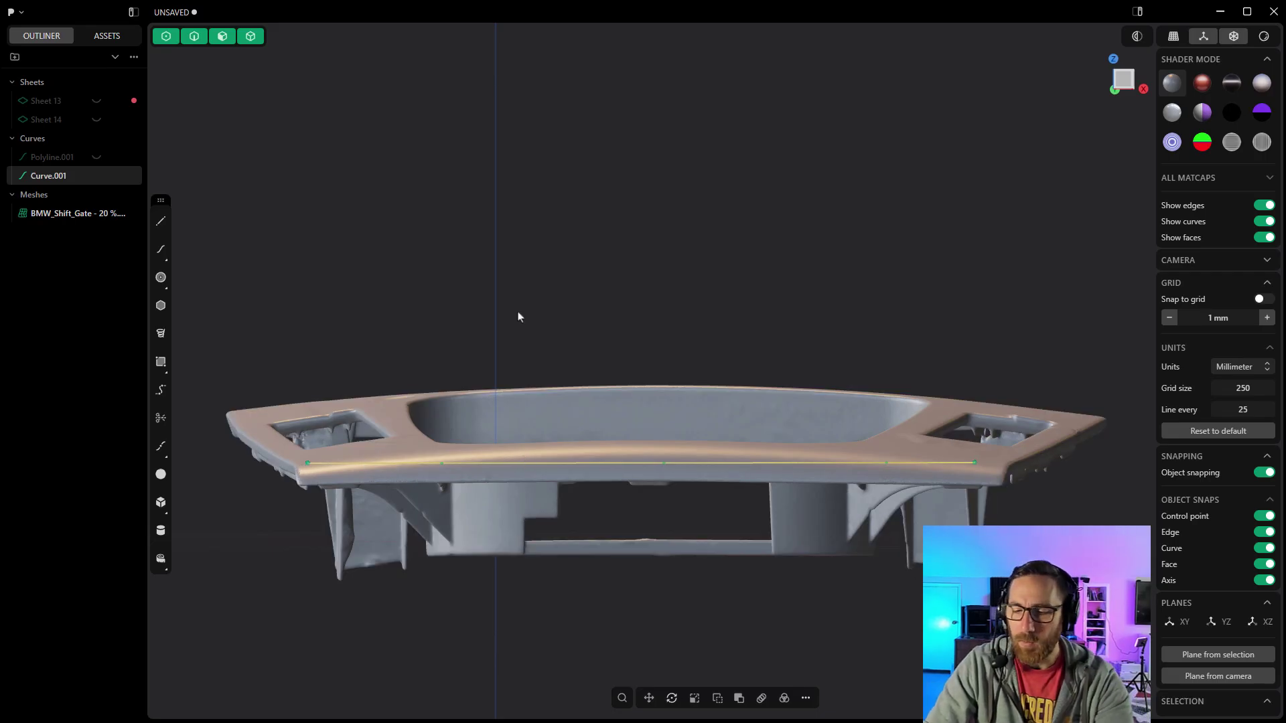
key("Delete")
middle_click_drag(518, 316, 701, 284)
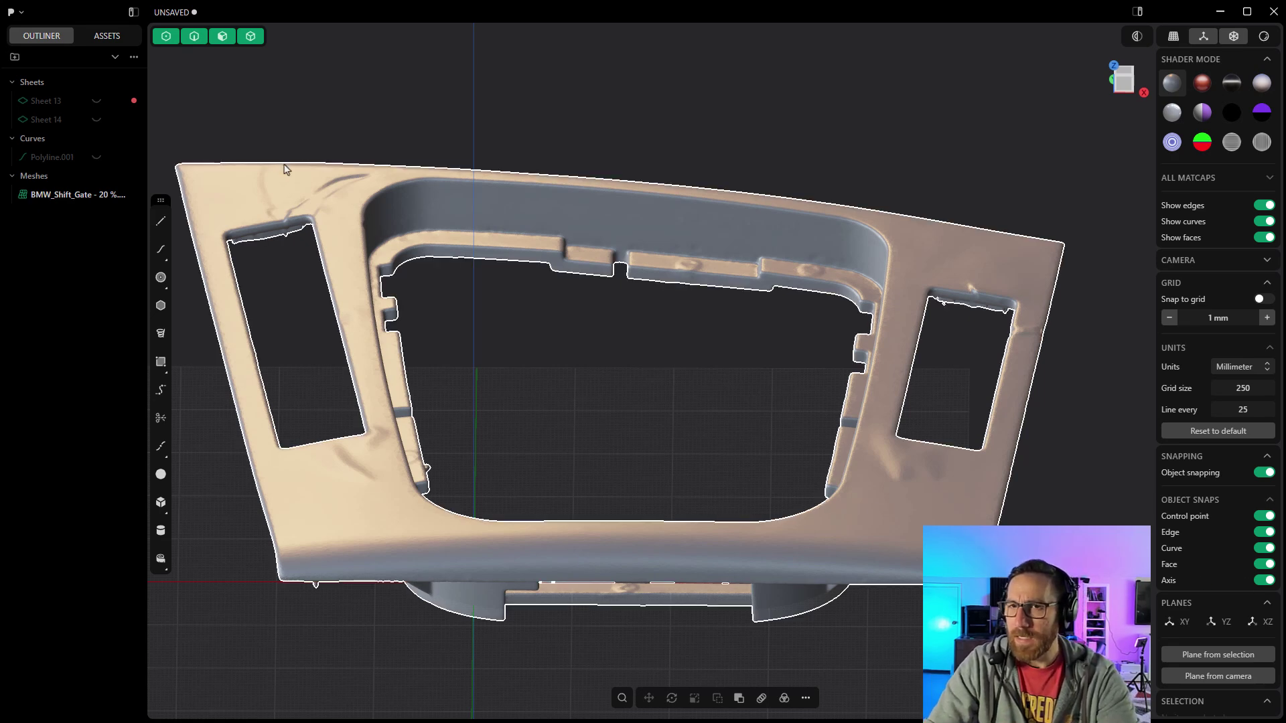
Draw Curve.001 with four points along the mesh's front edge, turning Axis snap off midway
left_click(161, 250)
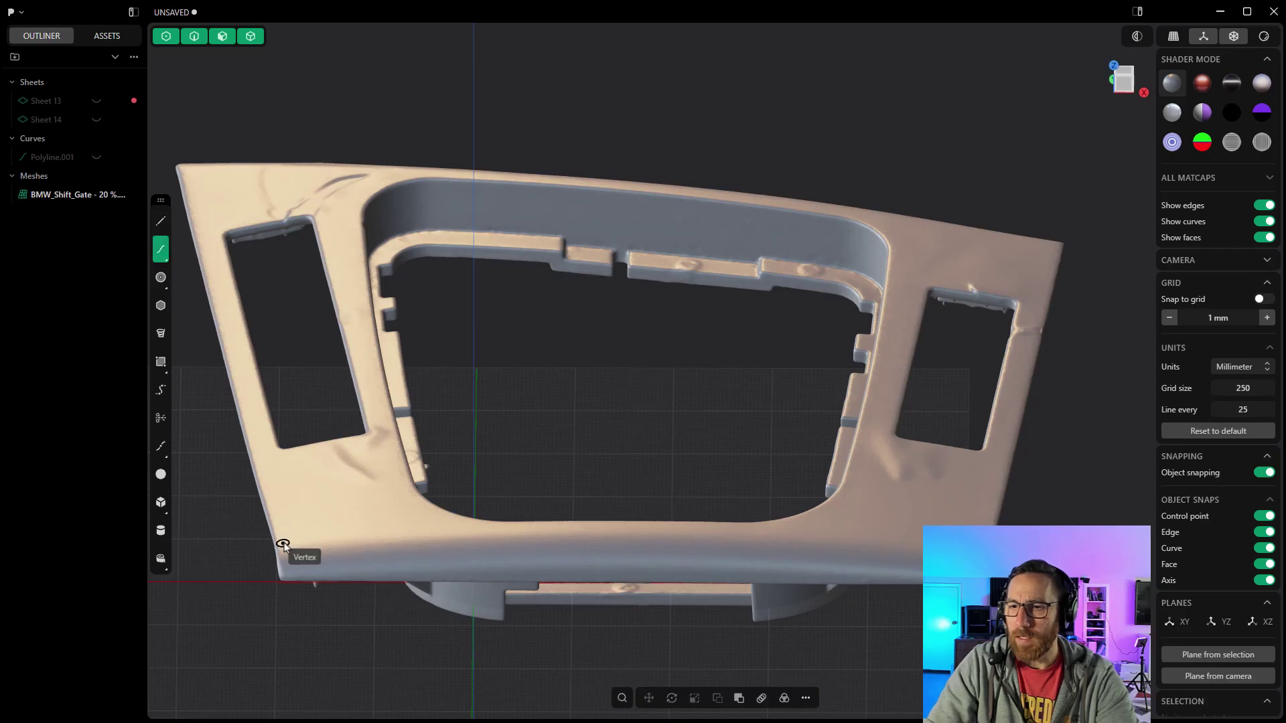
left_click(287, 543)
left_click(465, 531)
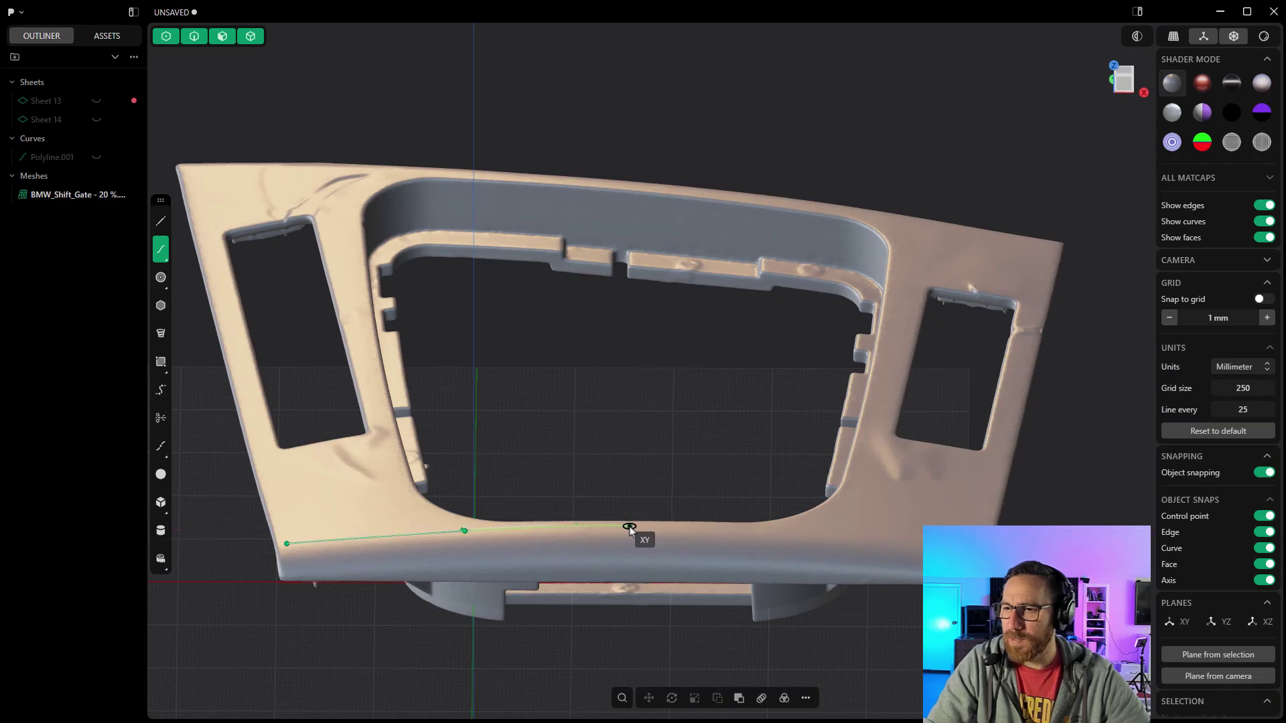
middle_click_drag(629, 530, 629, 590)
left_click(1265, 580)
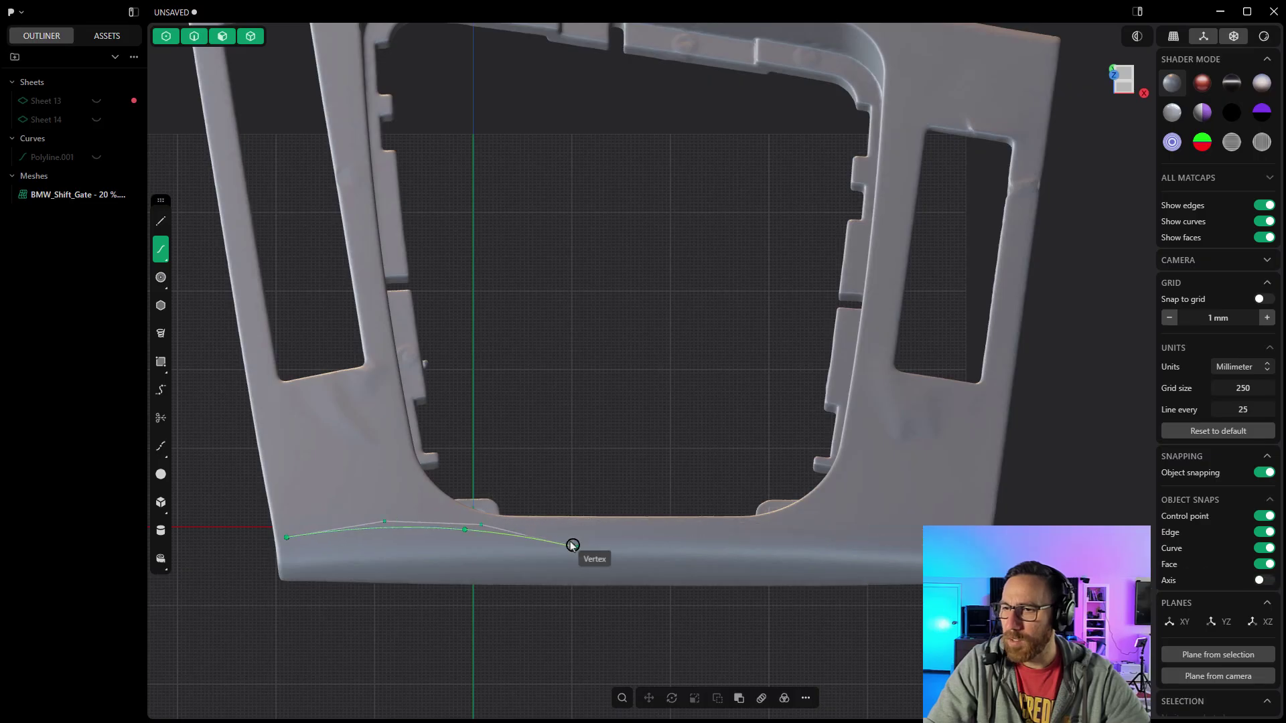
left_click(626, 529)
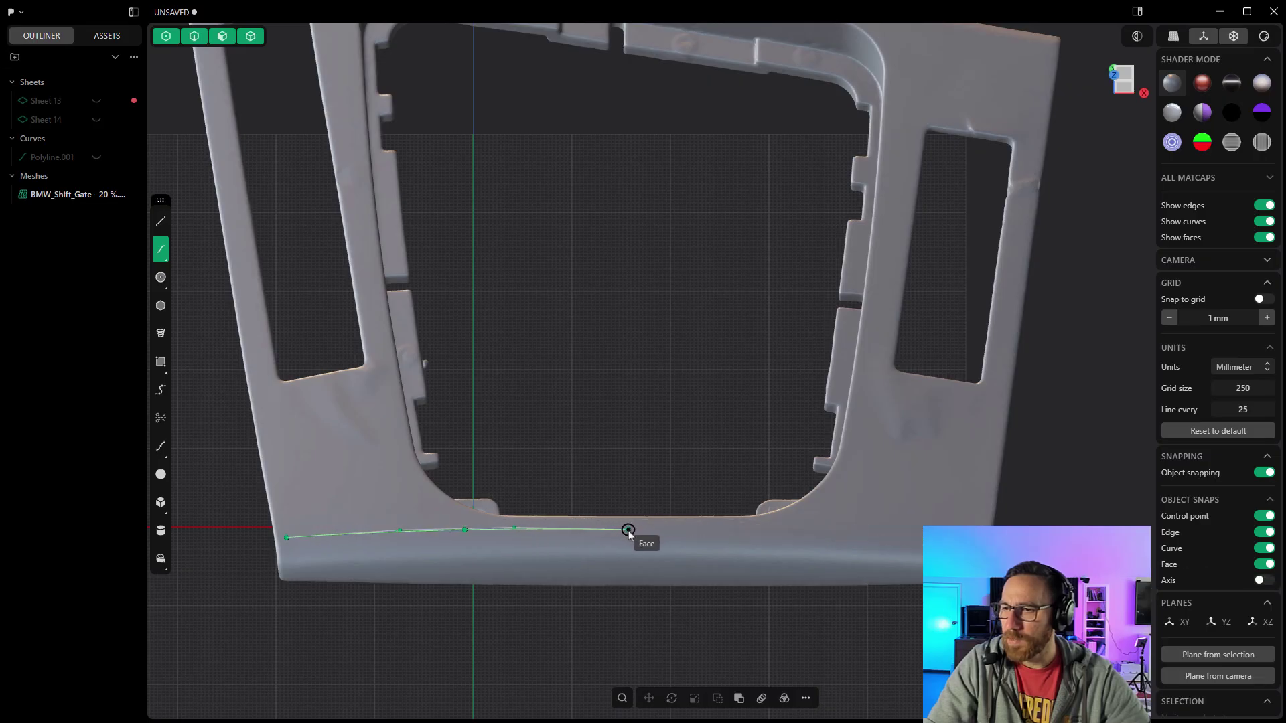
left_click(864, 535)
key("Return")
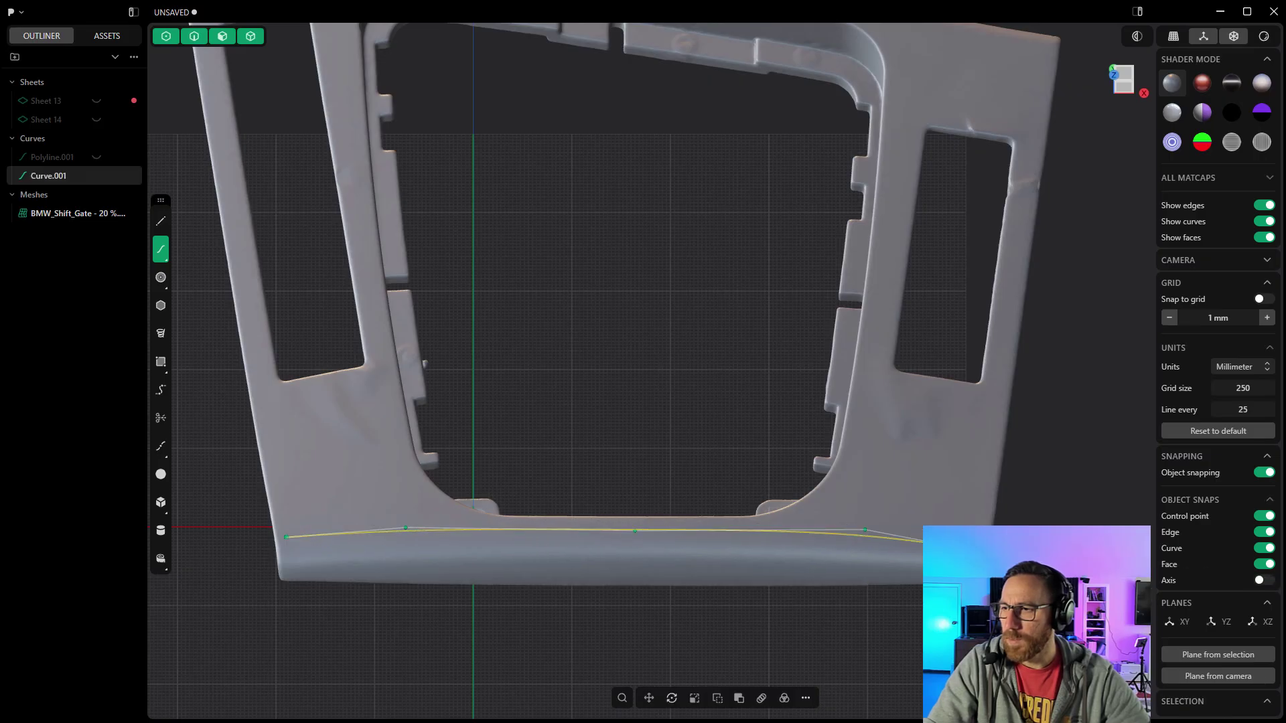
middle_click_drag(775, 637, 777, 571)
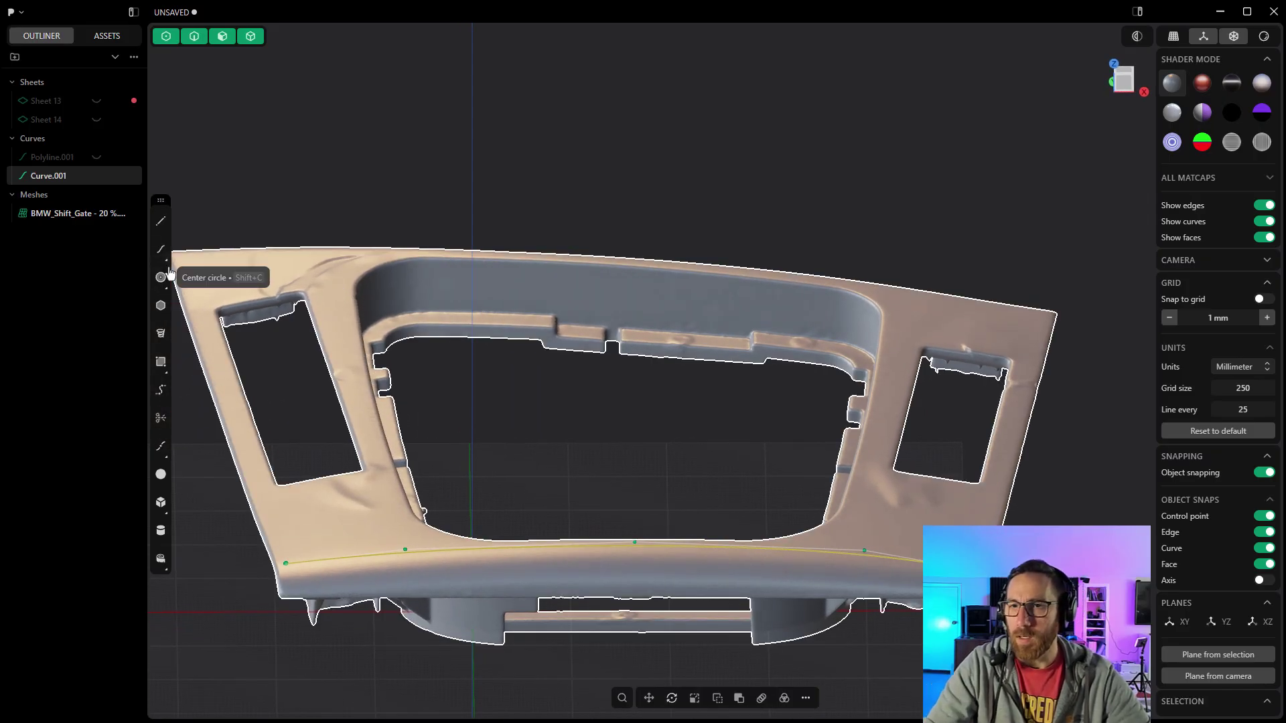
Draw Curve.002 with four points arching across the middle of the gate
left_click(161, 249)
left_click(229, 391)
left_click(354, 374)
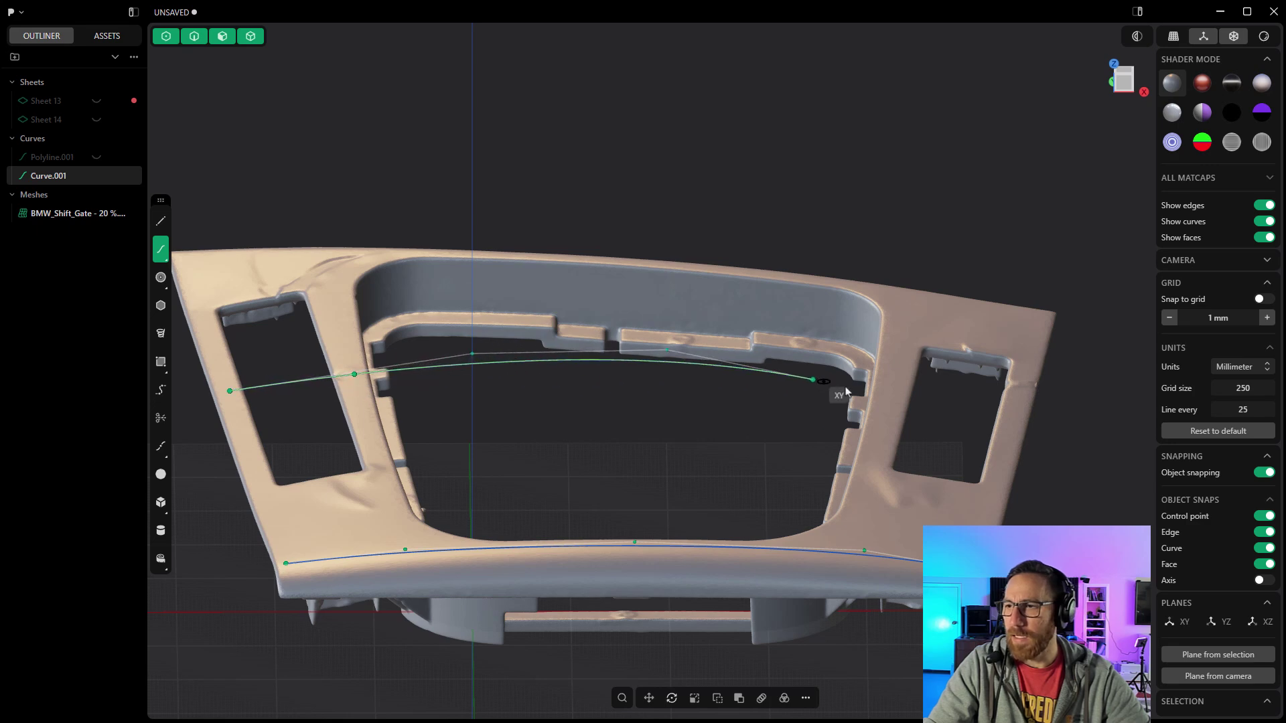
left_click(886, 400)
left_click(1009, 435)
key("Return")
middle_click_drag(789, 525, 797, 556)
Draw Curve.003 with five points along the gate's far edge, corner to corner
left_click(161, 254)
left_click(224, 277)
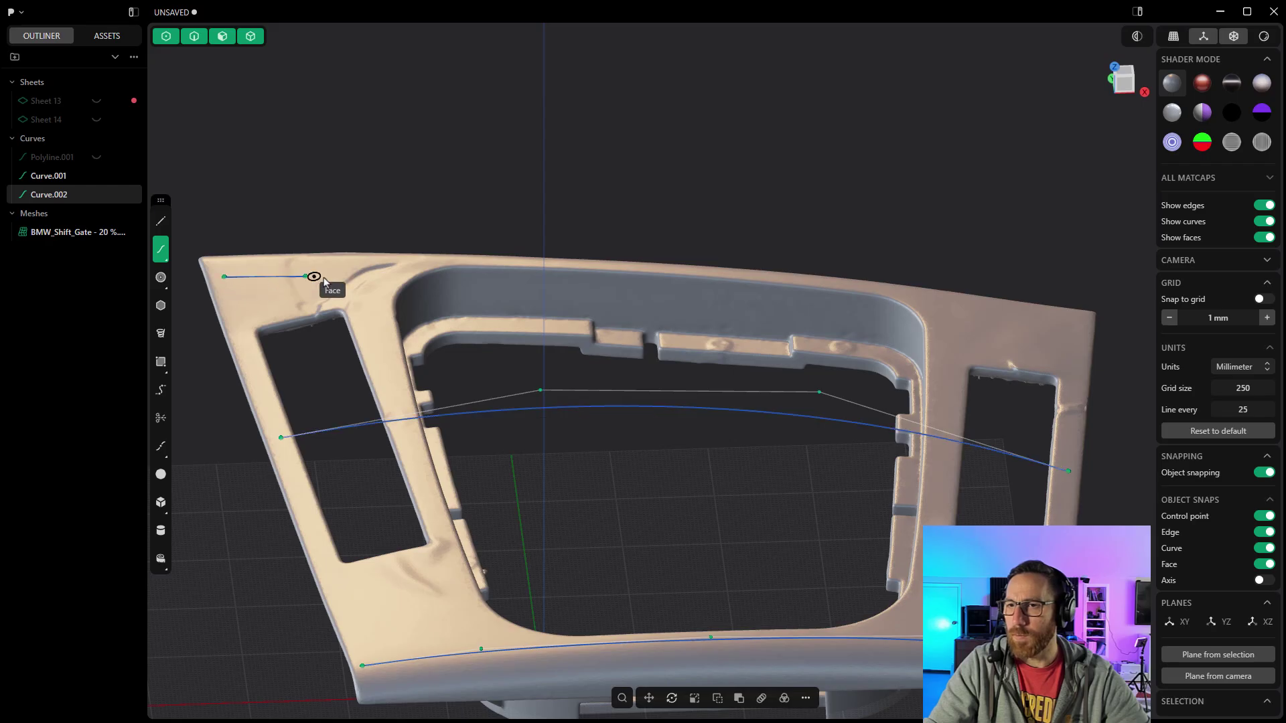
left_click(408, 269)
left_click(645, 265)
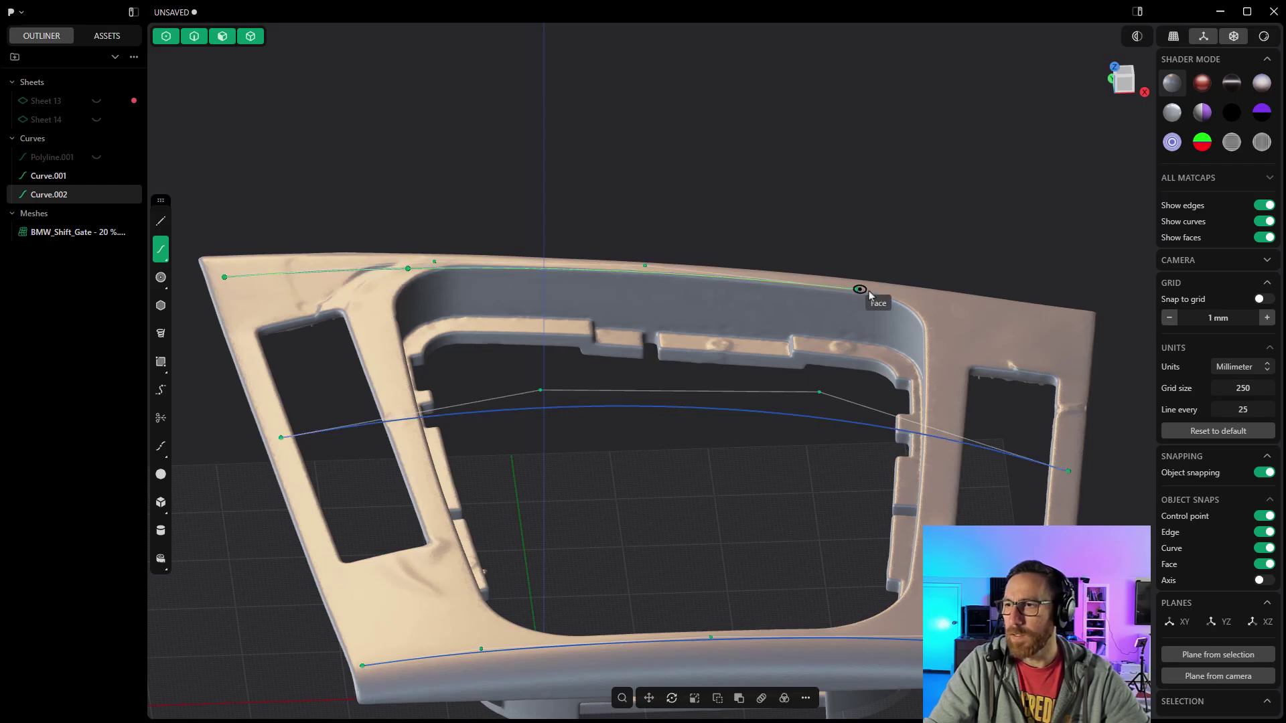
left_click(923, 302)
left_click(1083, 327)
key("Return")
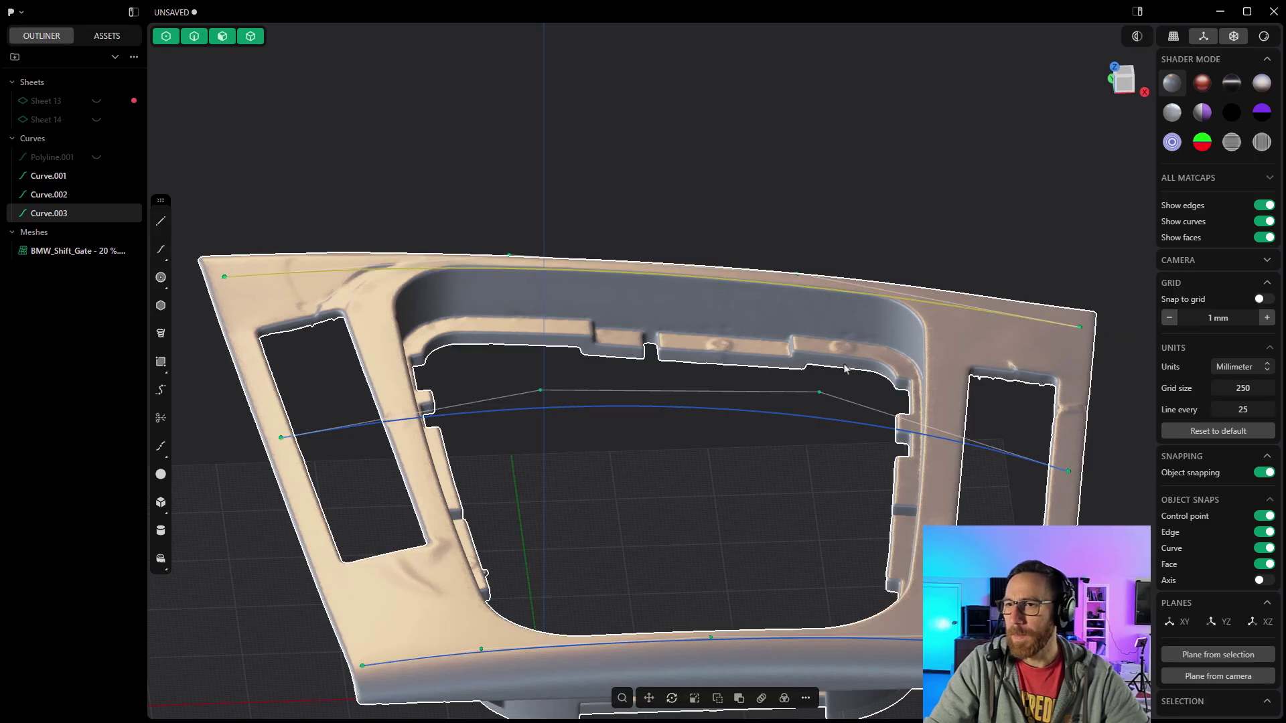
middle_click_drag(539, 401, 622, 407)
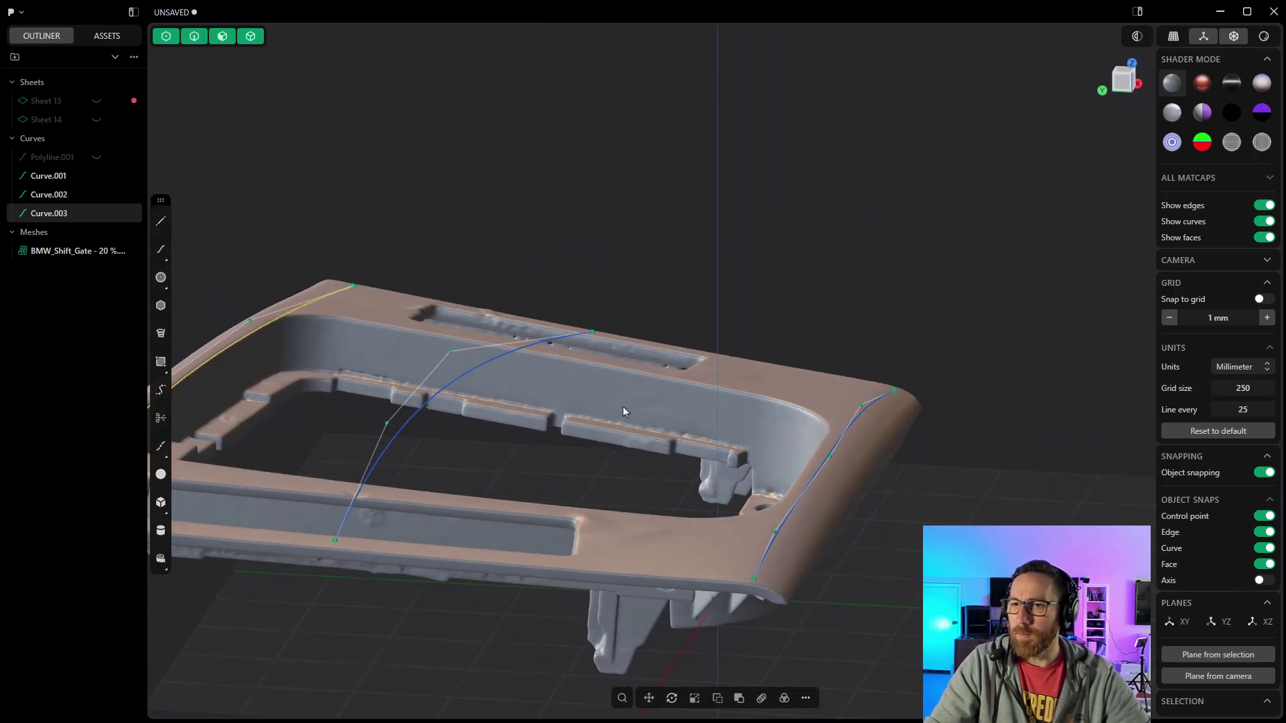
Loft Lofted.001 through the front, middle and back curves
left_click(480, 363, "shift")
left_click(847, 432, "shift")
key("l")
middle_click_drag(632, 360, 431, 651)
key("Return")
middle_click_drag(840, 624, 603, 536)
Delete the three guide curves from the Outliner
left_click(45, 232, "shift")
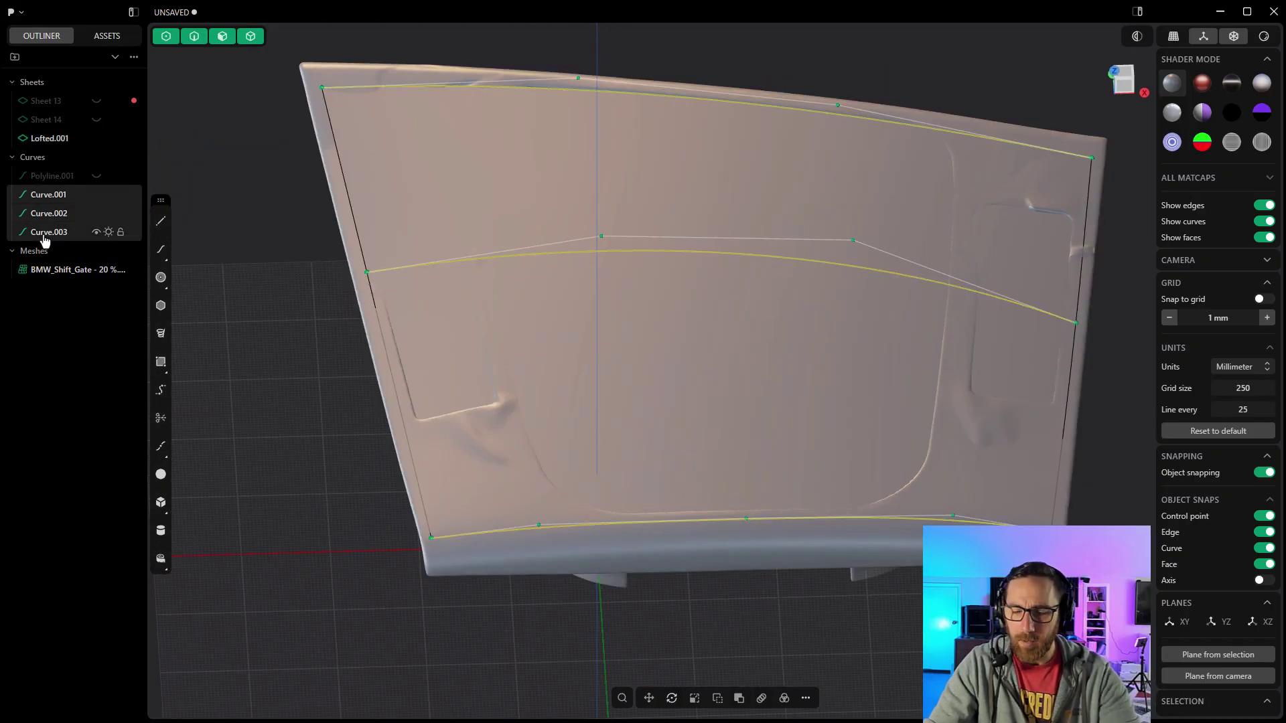
key("Delete")
middle_click_drag(284, 342, 665, 336)
left_click(665, 102)
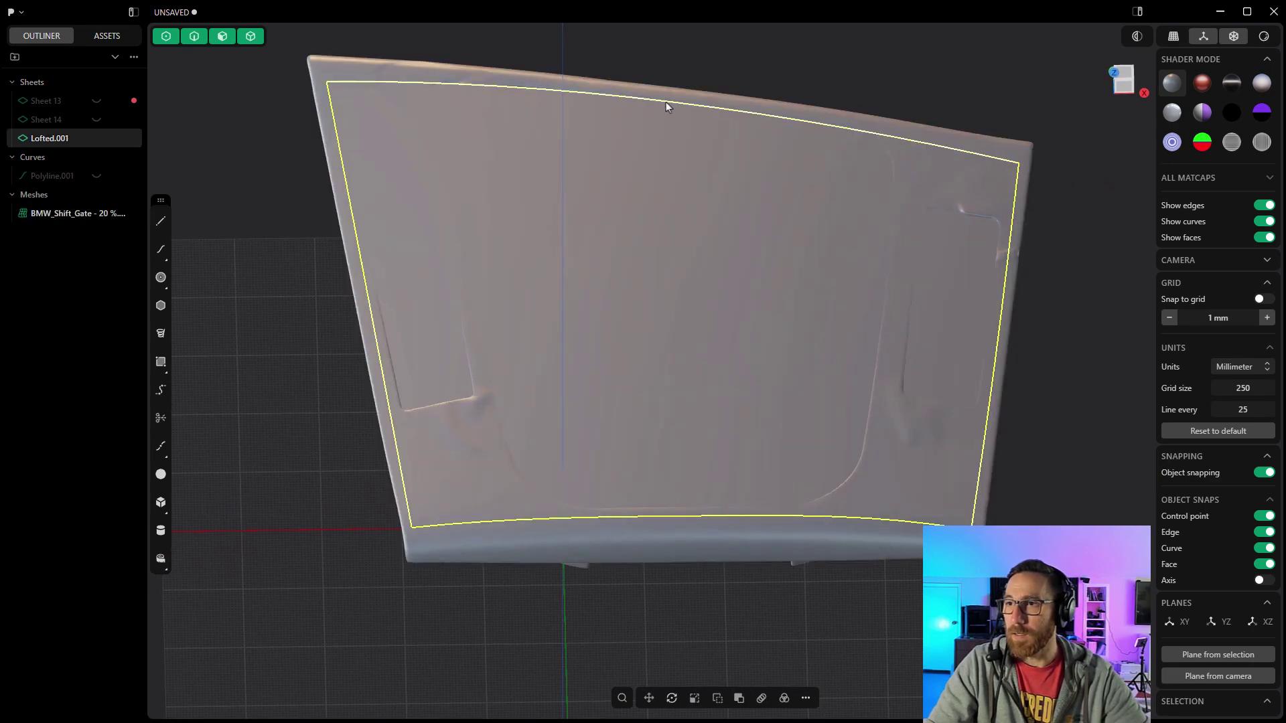
Extend Lofted.001 linearly: top edge 21.3 mm, bottom edge 31.25 mm, left edge 23.26 mm
key("e")
left_click_drag(678, 79, 683, 52)
middle_click_drag(683, 52, 611, 436)
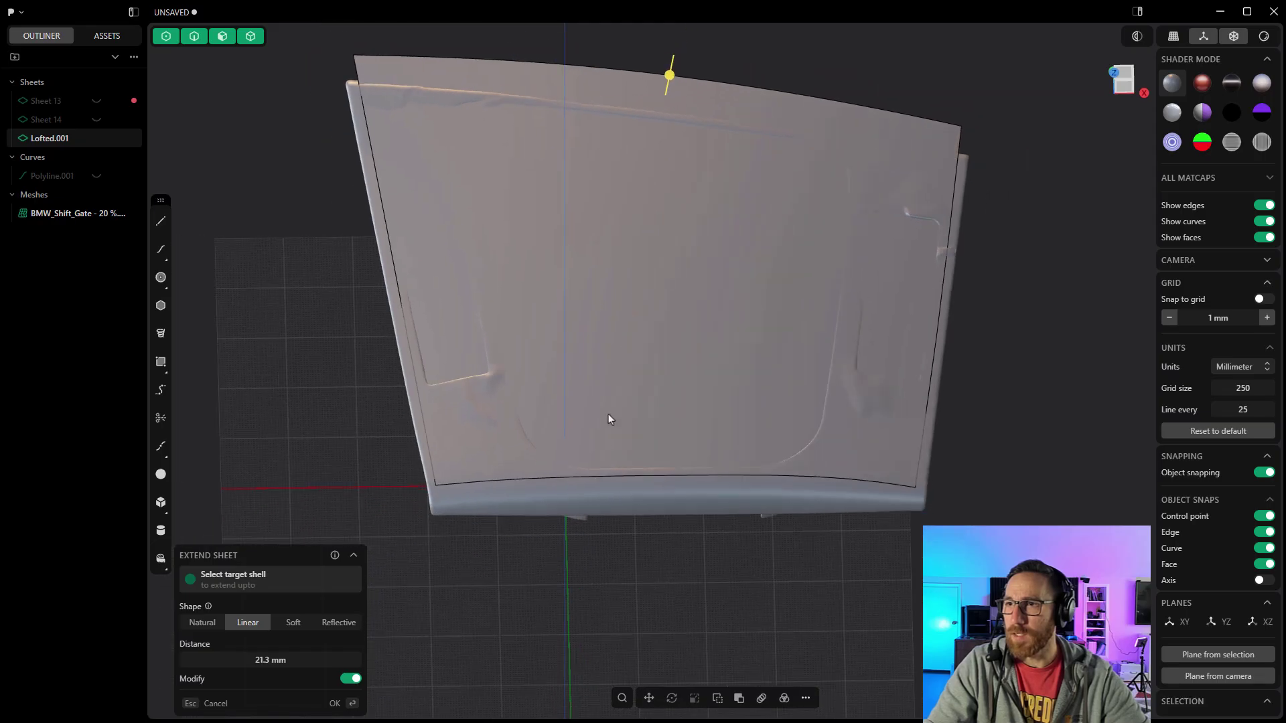
middle_click_drag(629, 566, 617, 605, "shift")
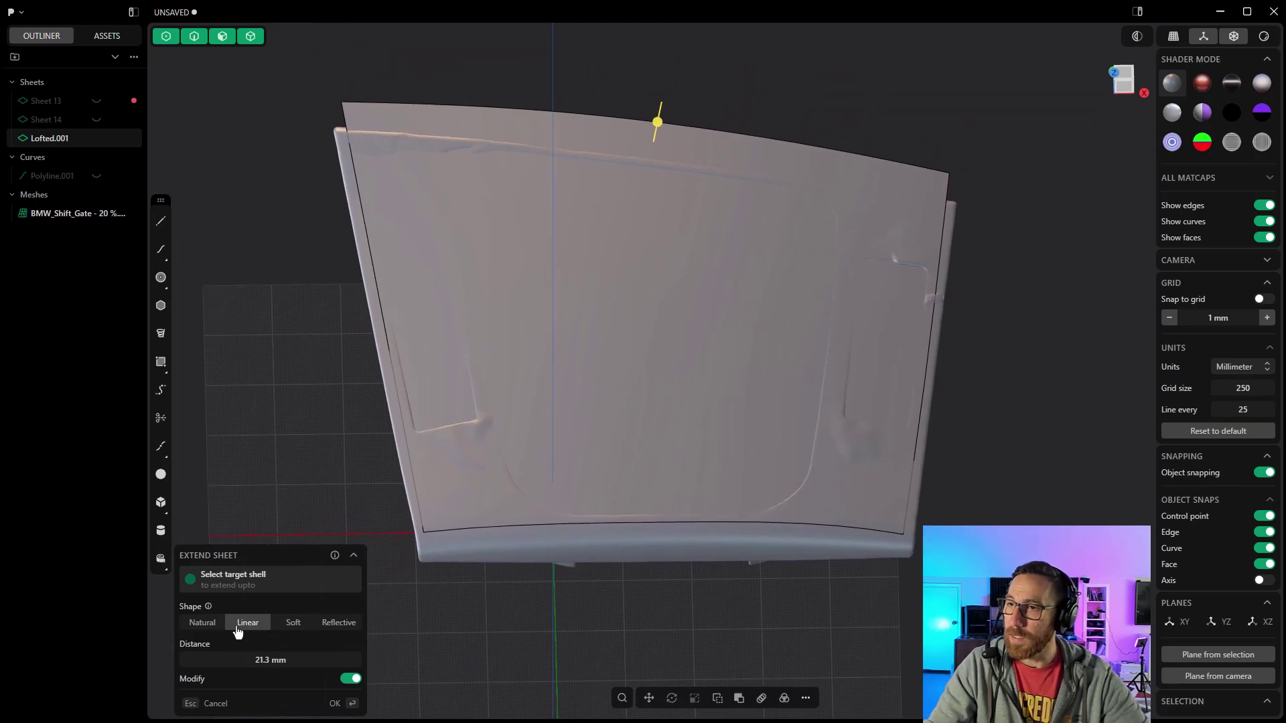
left_click(195, 627)
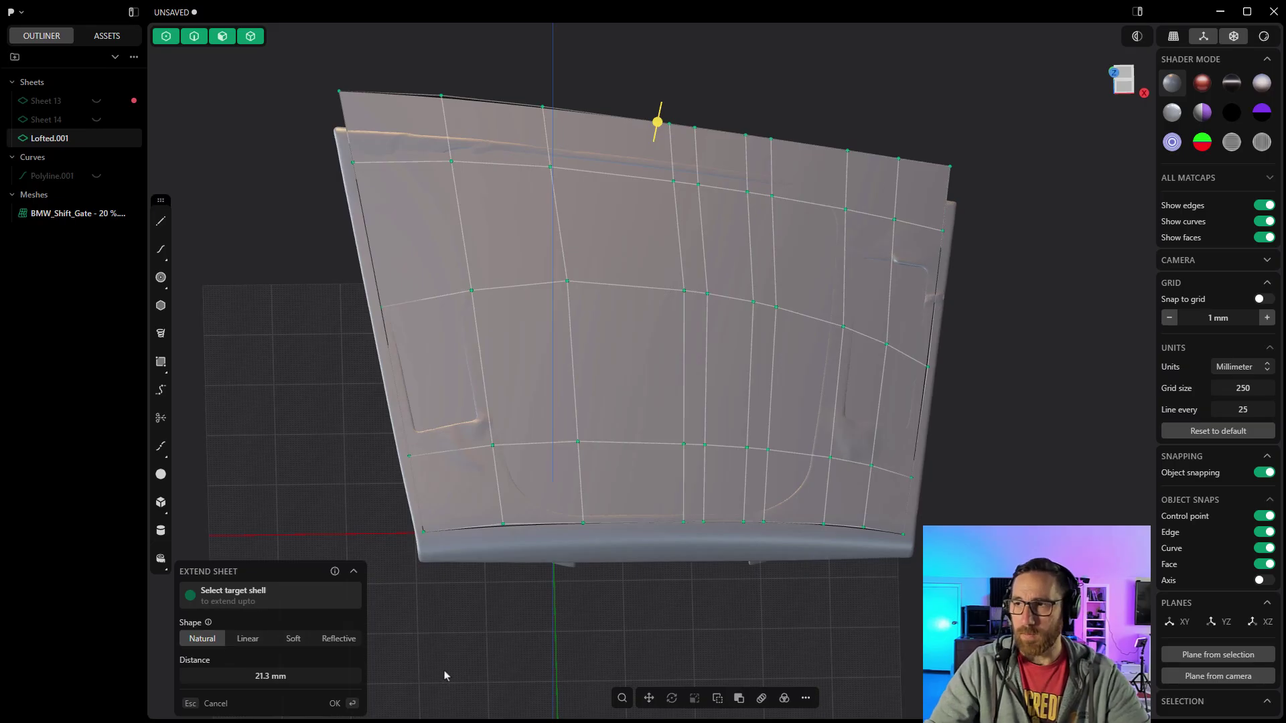
left_click(247, 643)
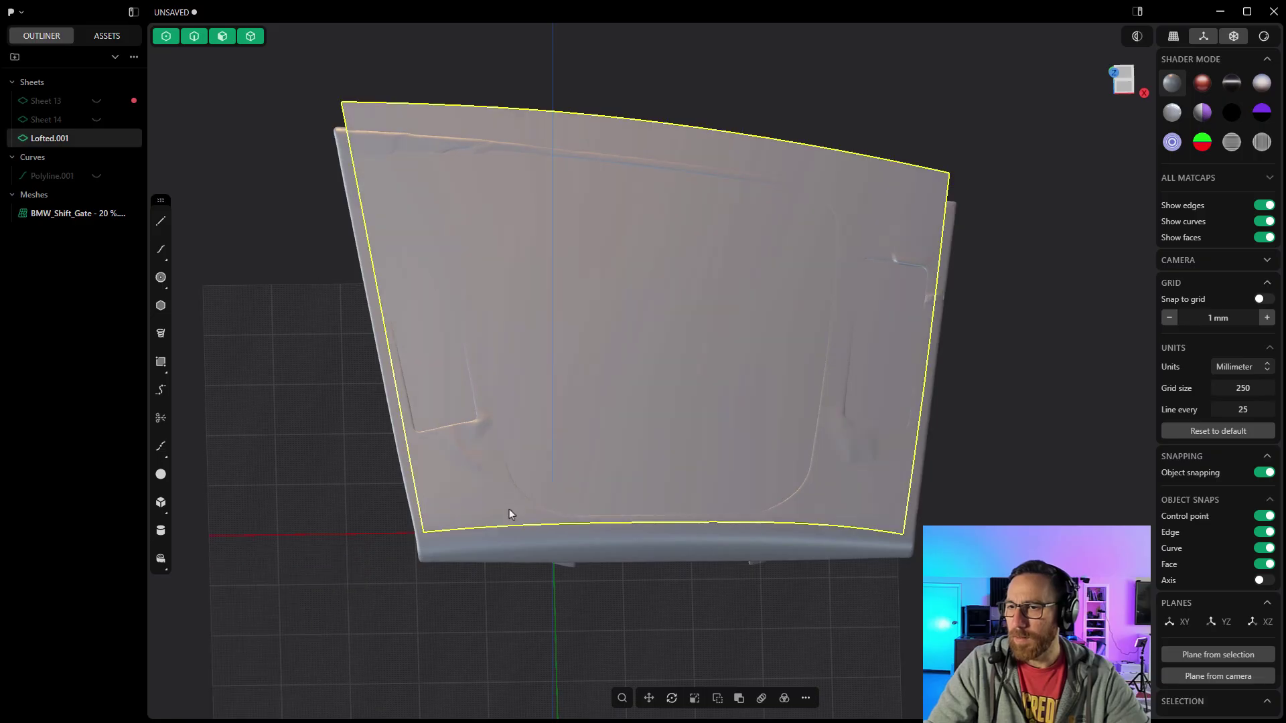
left_click(514, 530)
left_click_drag(664, 526, 672, 603)
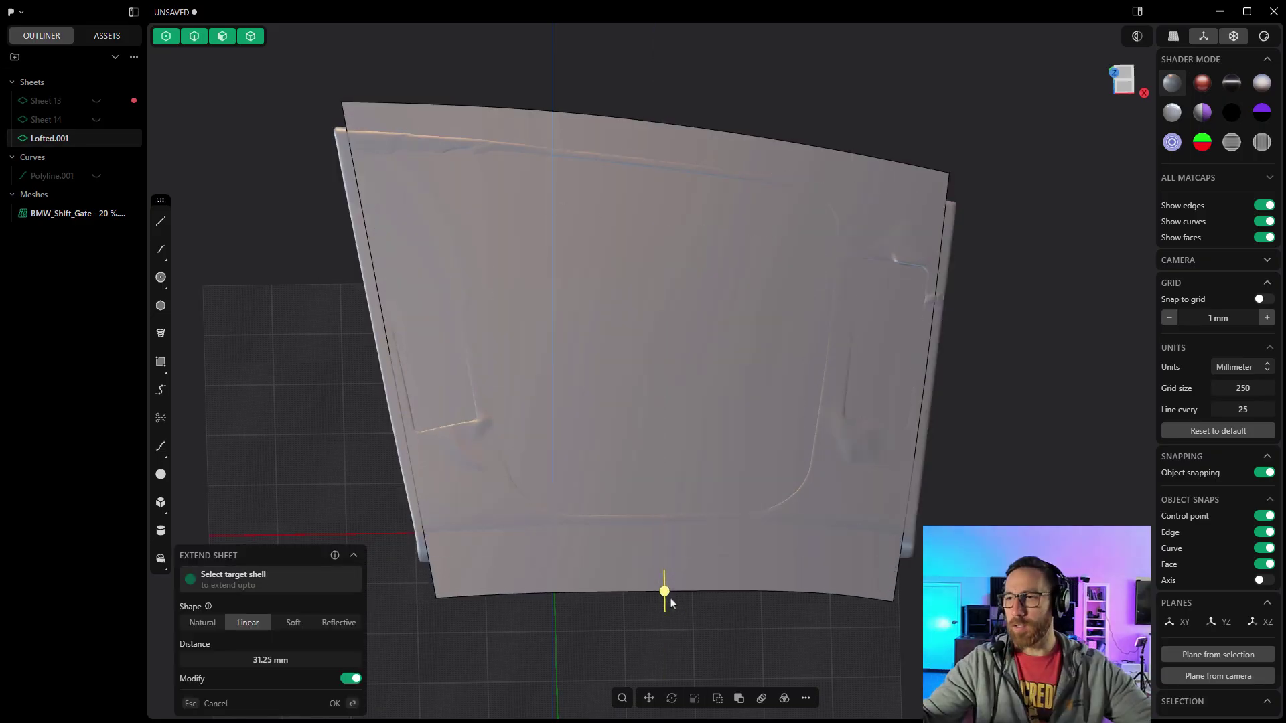
left_click(432, 567)
left_click_drag(387, 349, 327, 363)
key("Return")
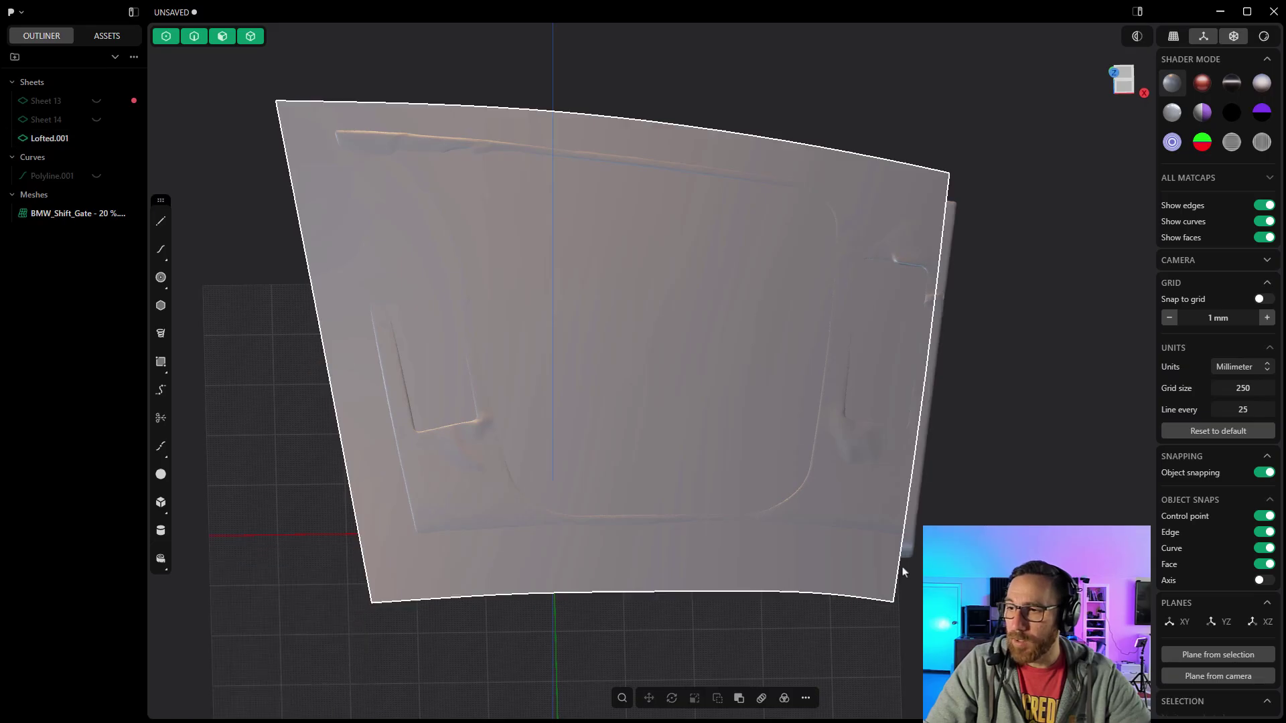
Extend Lofted.001's right edge linearly by 24.18 mm and zoom out to view it
left_click(905, 568)
key("e")
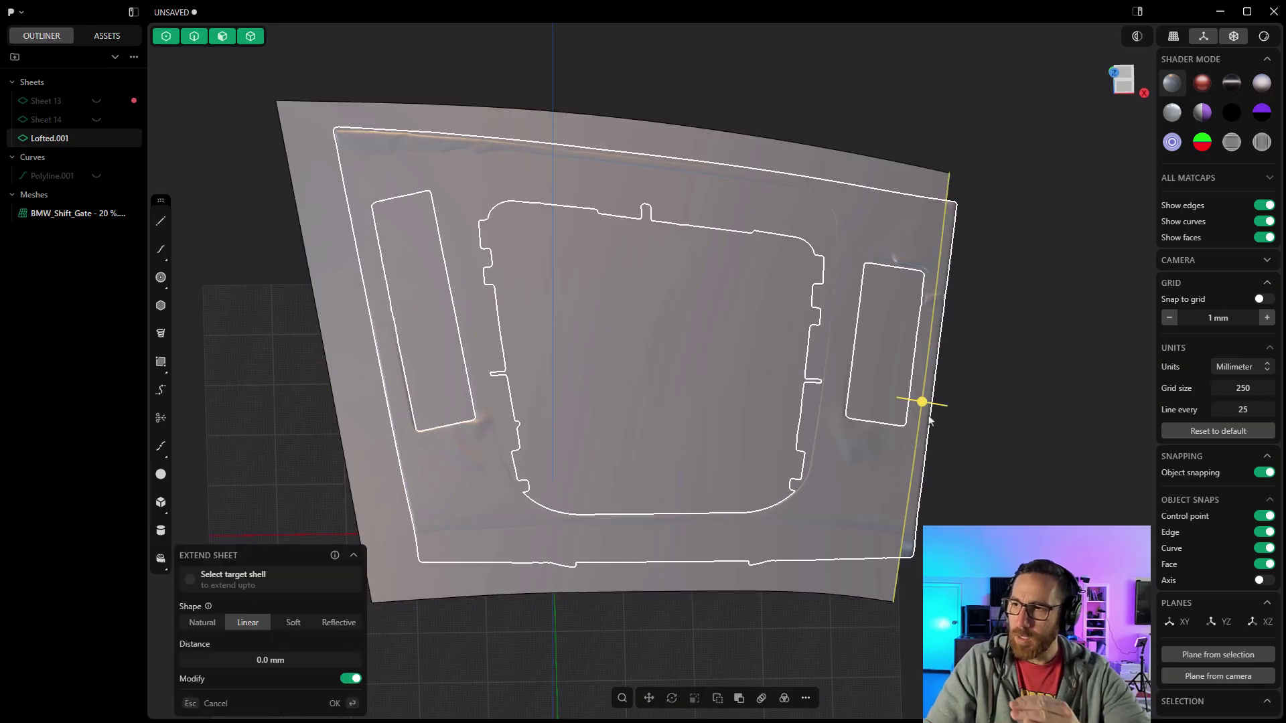
left_click_drag(924, 402, 993, 427)
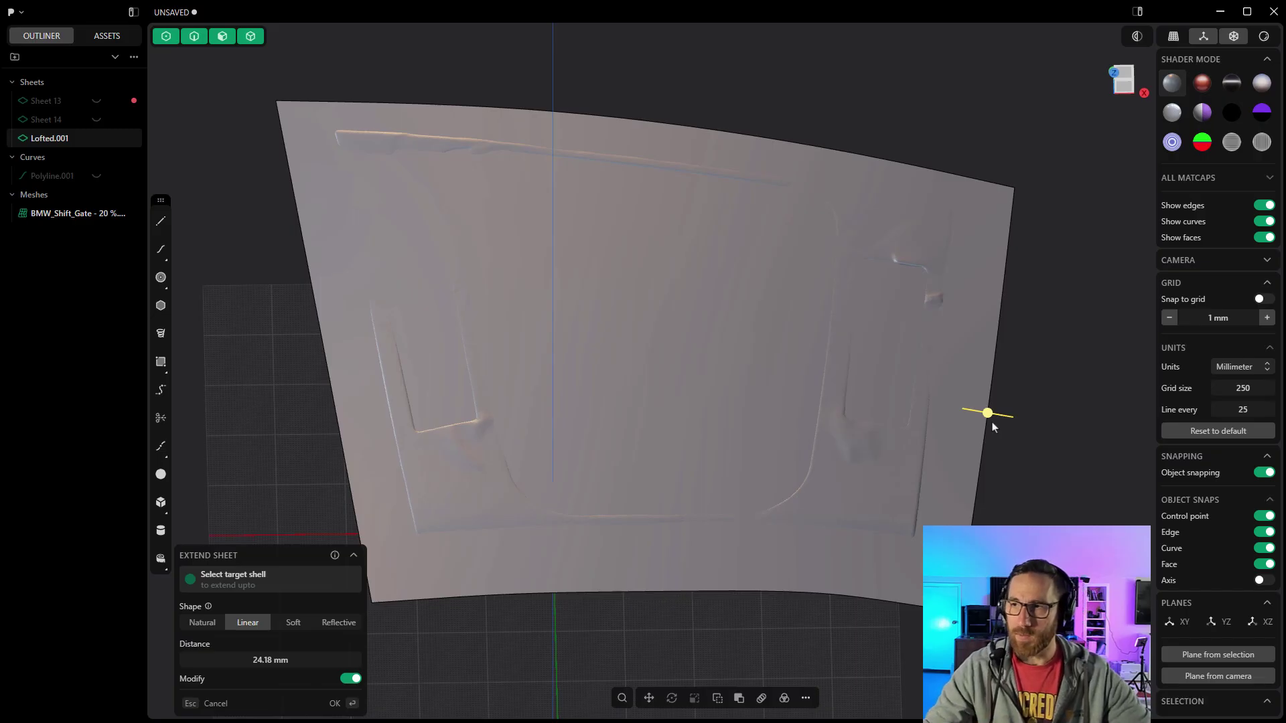
key("Return")
left_click(737, 611)
scroll(737, 611, "down", 2)
mouse_move(639, 541)
middle_mouse_down()
mouse_move(619, 540)
mouse_move(616, 559)
middle_mouse_up()
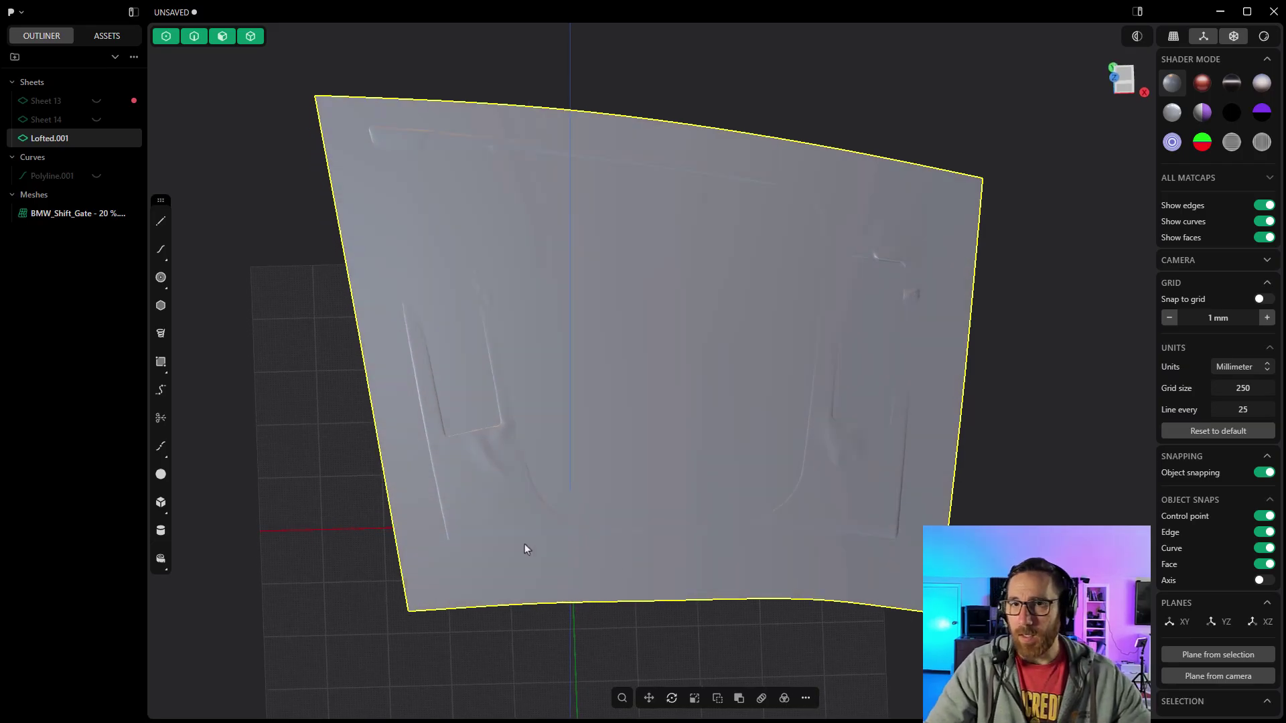
left_click(97, 120)
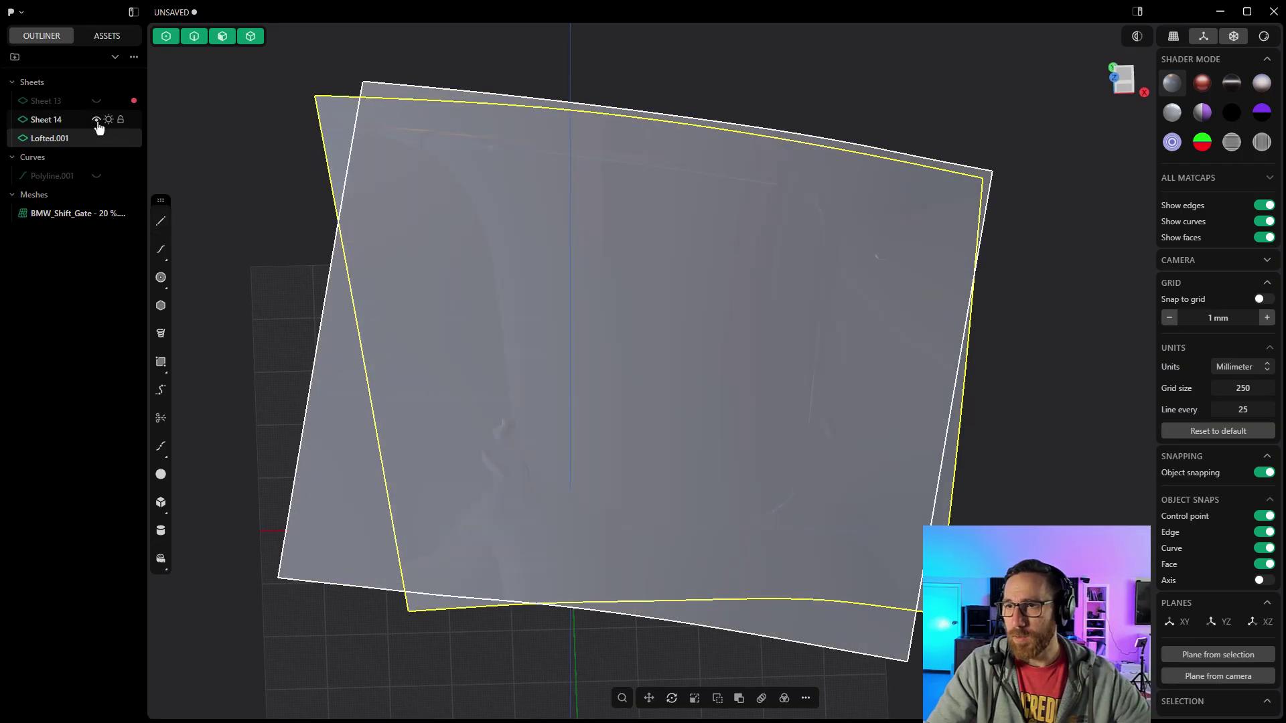
left_click(97, 120)
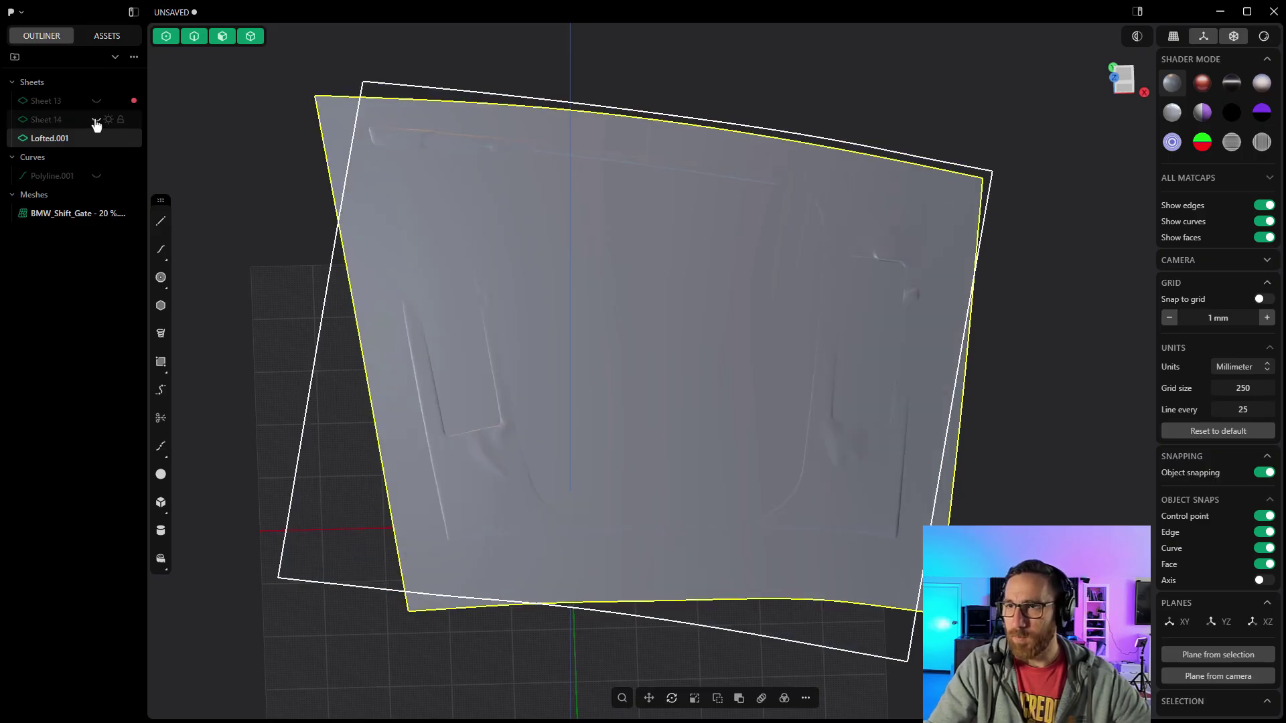
left_click(96, 120)
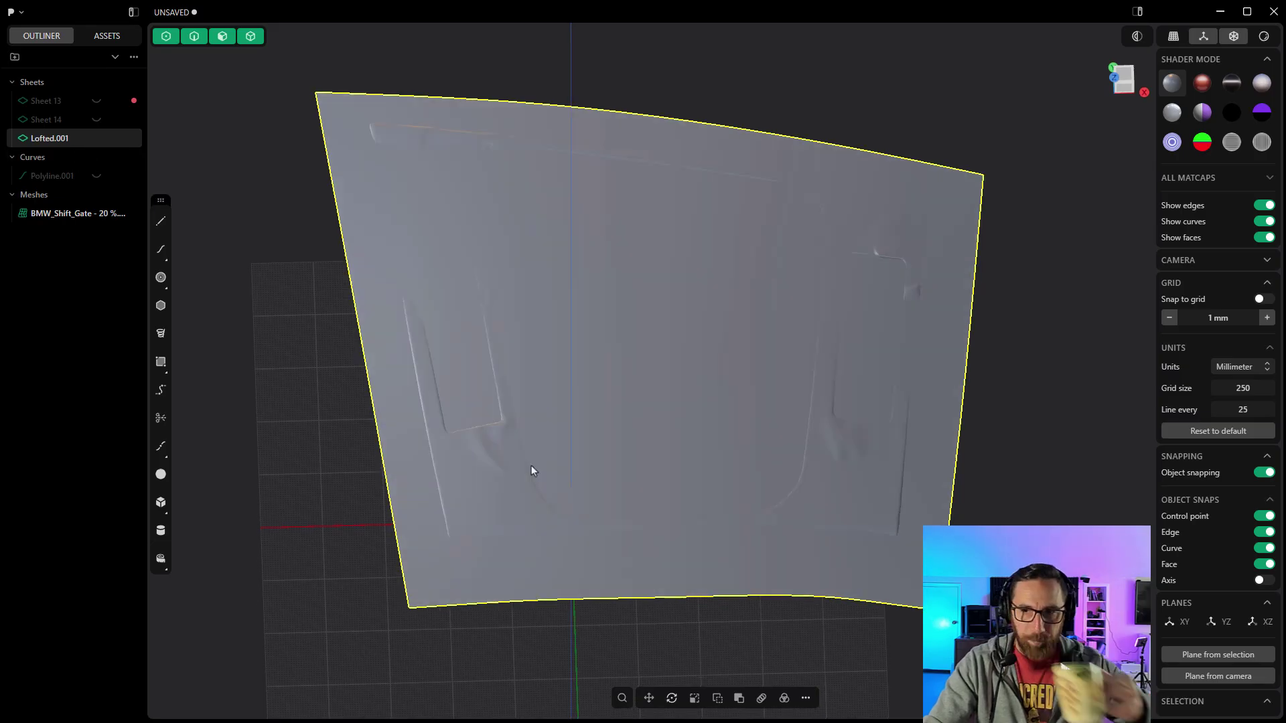
mouse_move(532, 465)
middle_mouse_down("shift")
mouse_move(539, 445)
mouse_move(530, 553)
mouse_move(534, 489)
middle_mouse_up("shift")
left_click(334, 524)
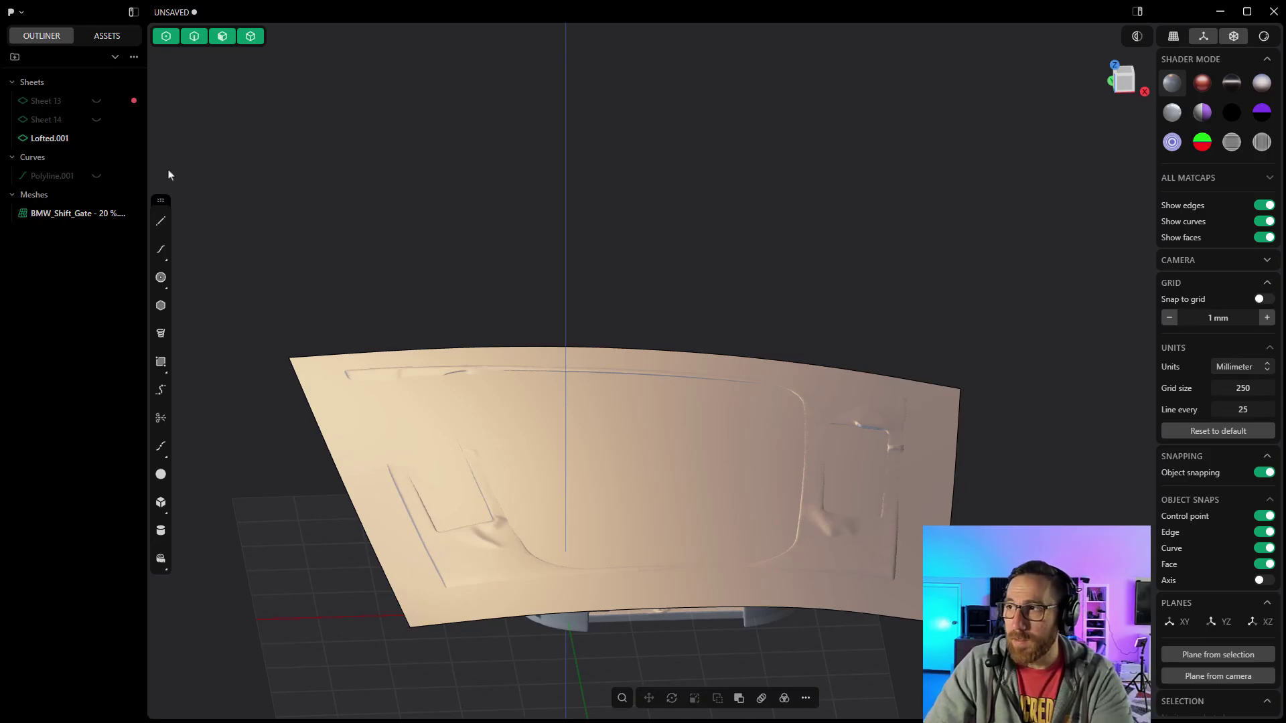
Give Lofted.001 a red material (RGB 228, 12, 12) in Render Mode, then return to clay matcap
left_click(1264, 36)
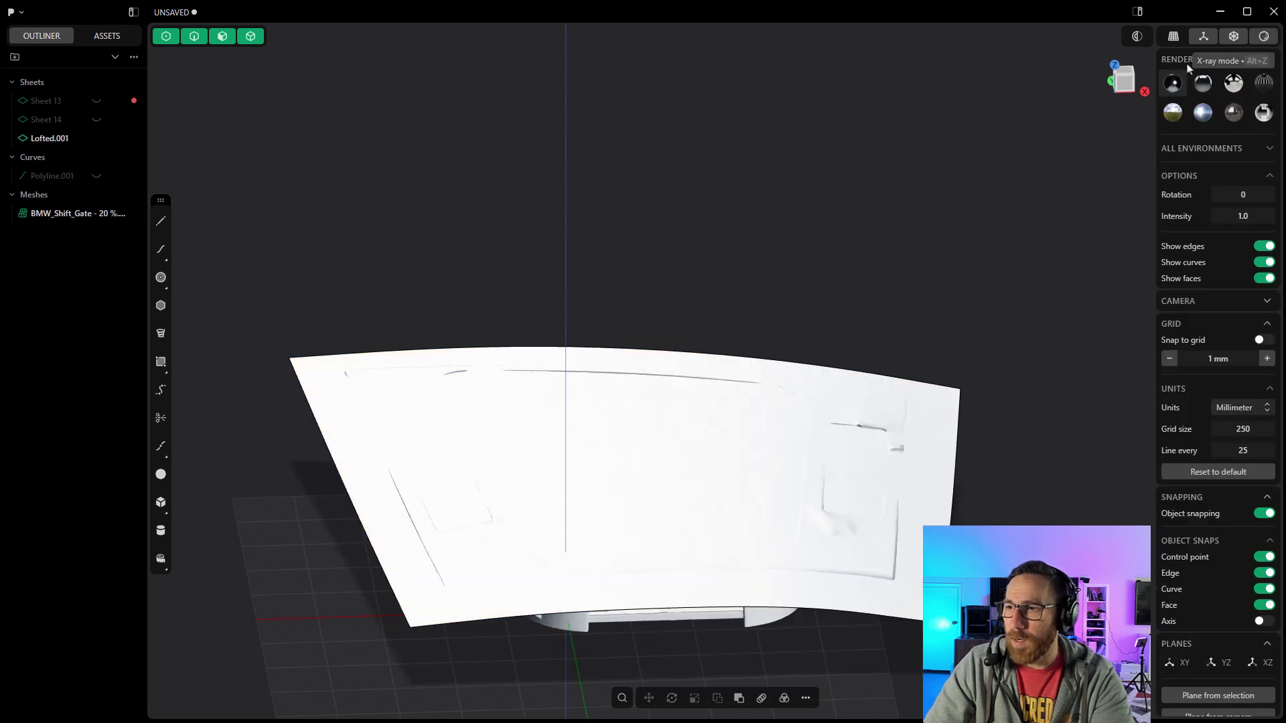
left_click(55, 139)
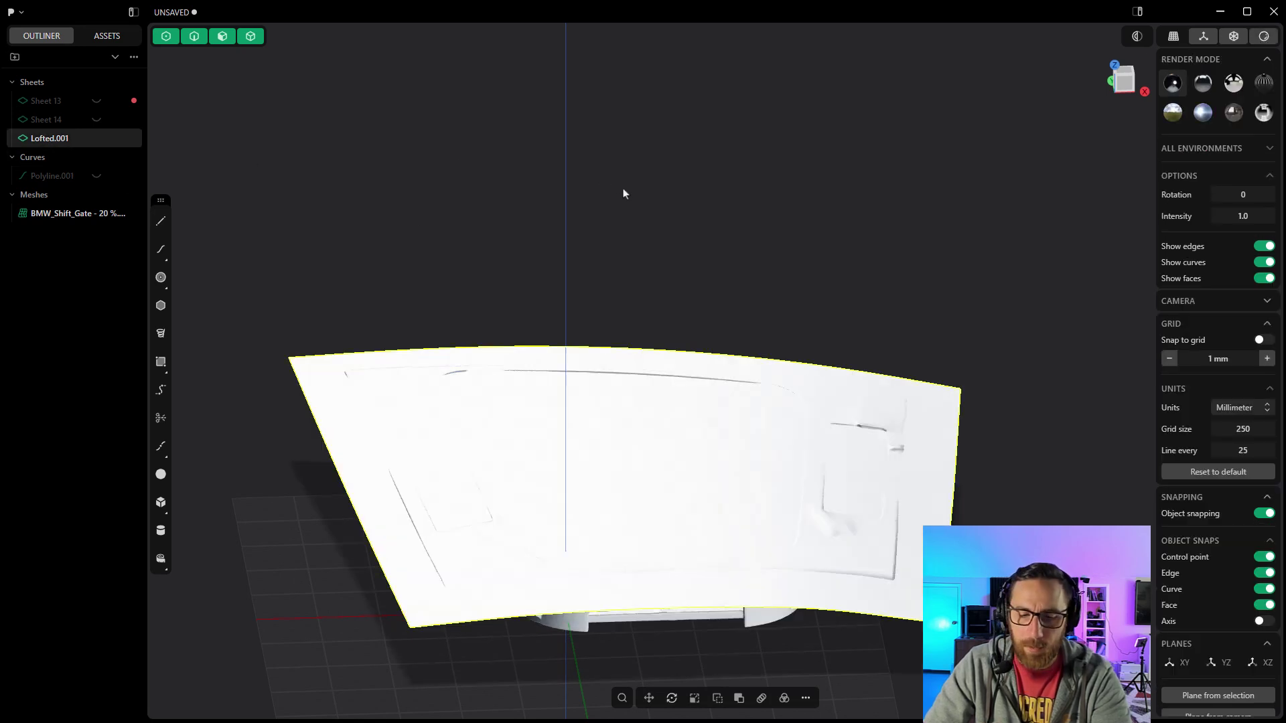
key("m")
left_click(326, 383)
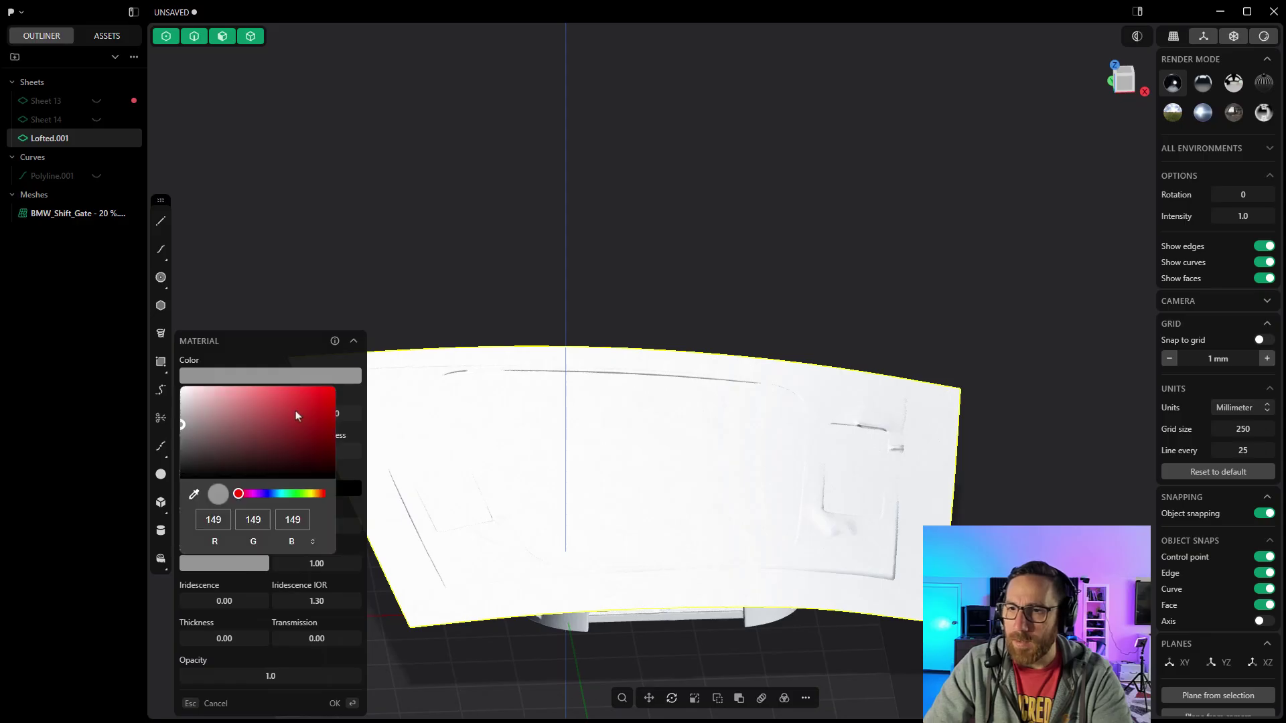
left_click_drag(296, 415, 331, 400)
key("Return")
left_click(650, 259)
middle_click_drag(655, 259, 649, 360)
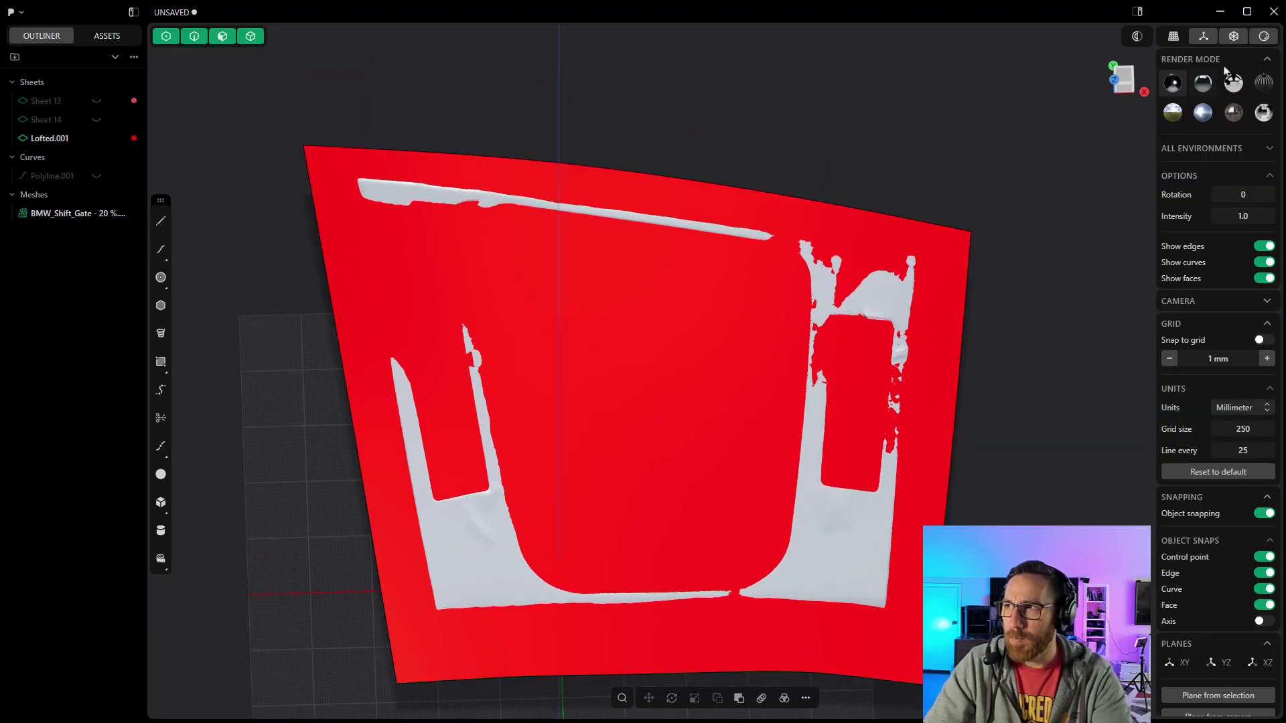
left_click(1234, 36)
middle_click_drag(682, 403, 692, 318)
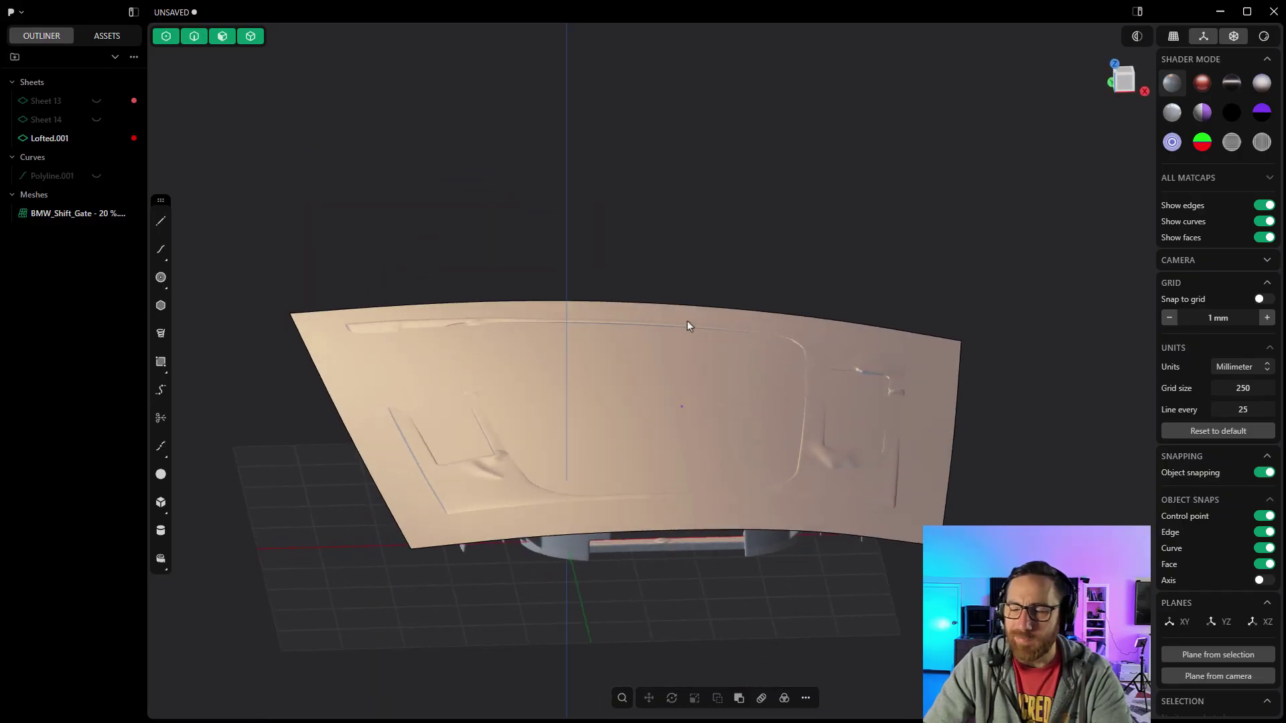
Hide Lofted.001 and view the shift-gate mesh close up from its opposite side
mouse_move(98, 144)
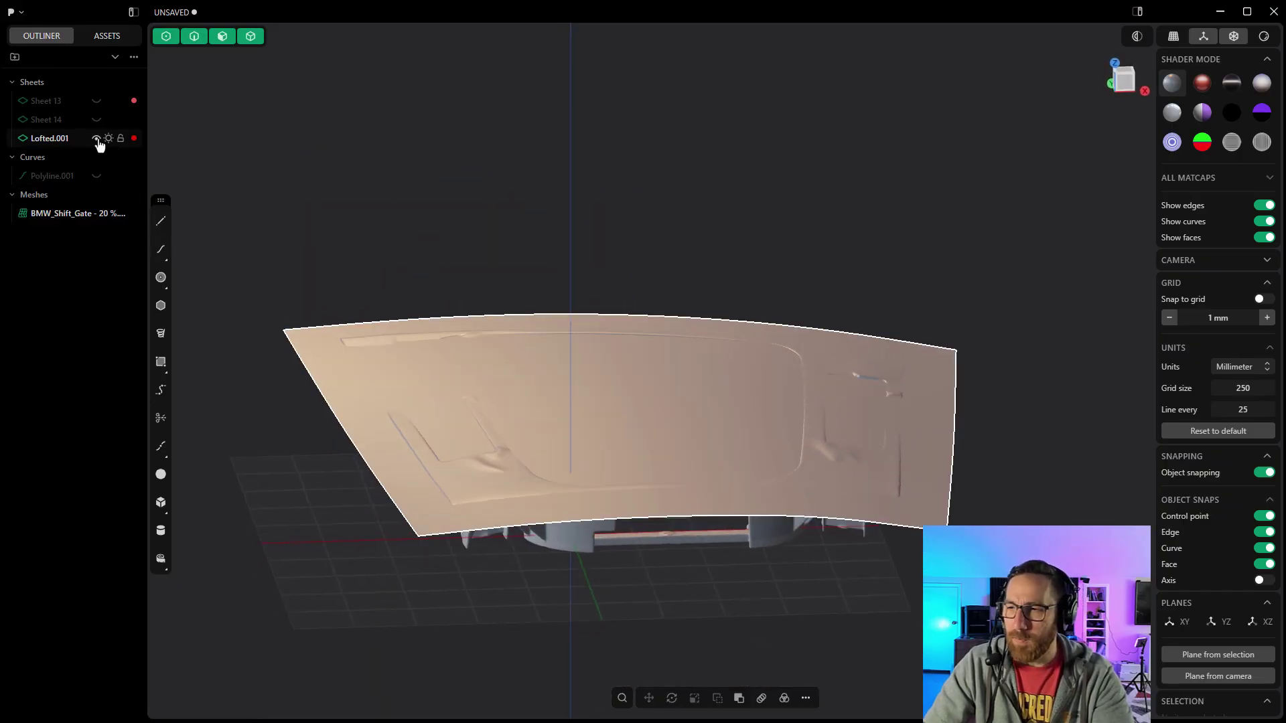
left_click(97, 140)
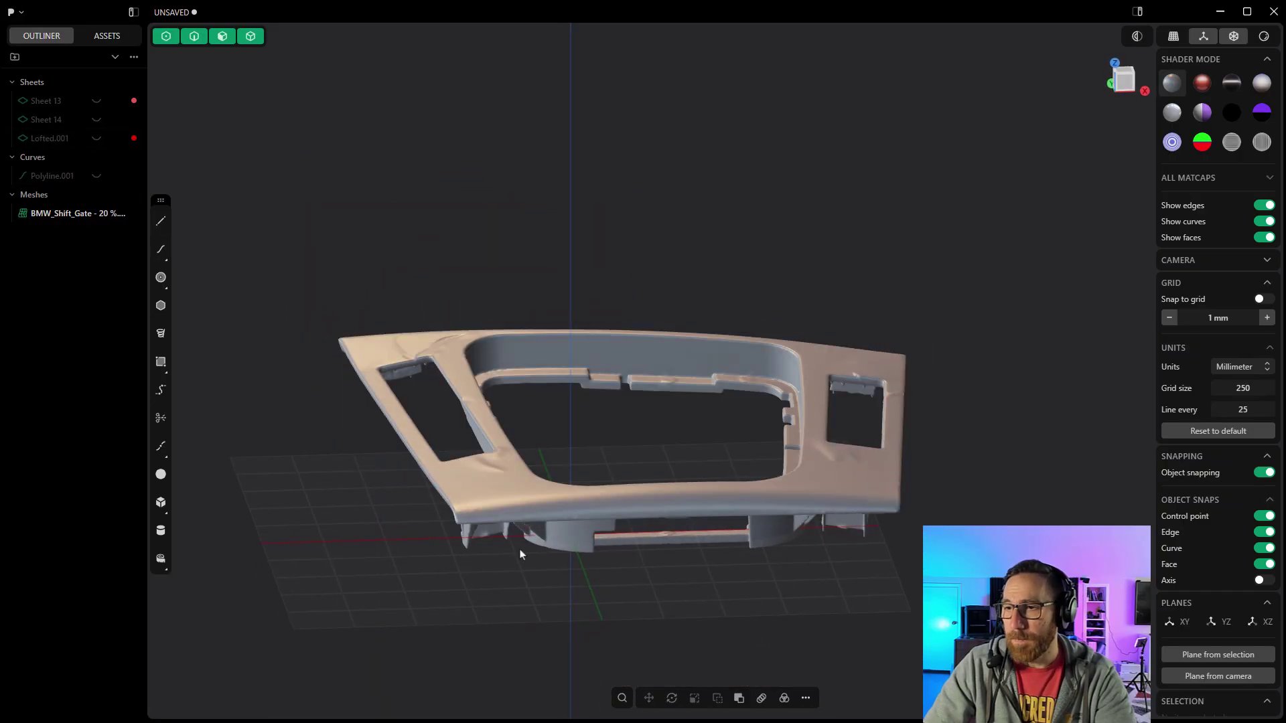
middle_click_drag(553, 553, 865, 498)
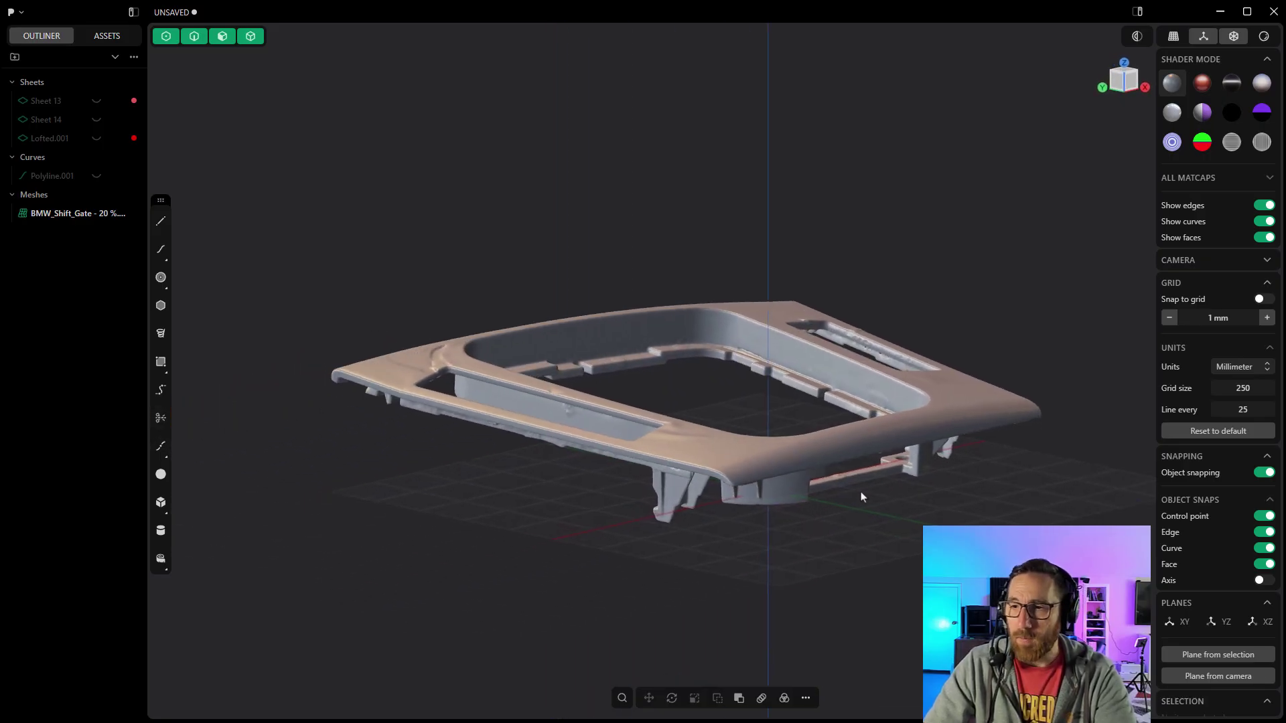
middle_click_drag(861, 496, 652, 472, "shift")
scroll(652, 472, "up", 3)
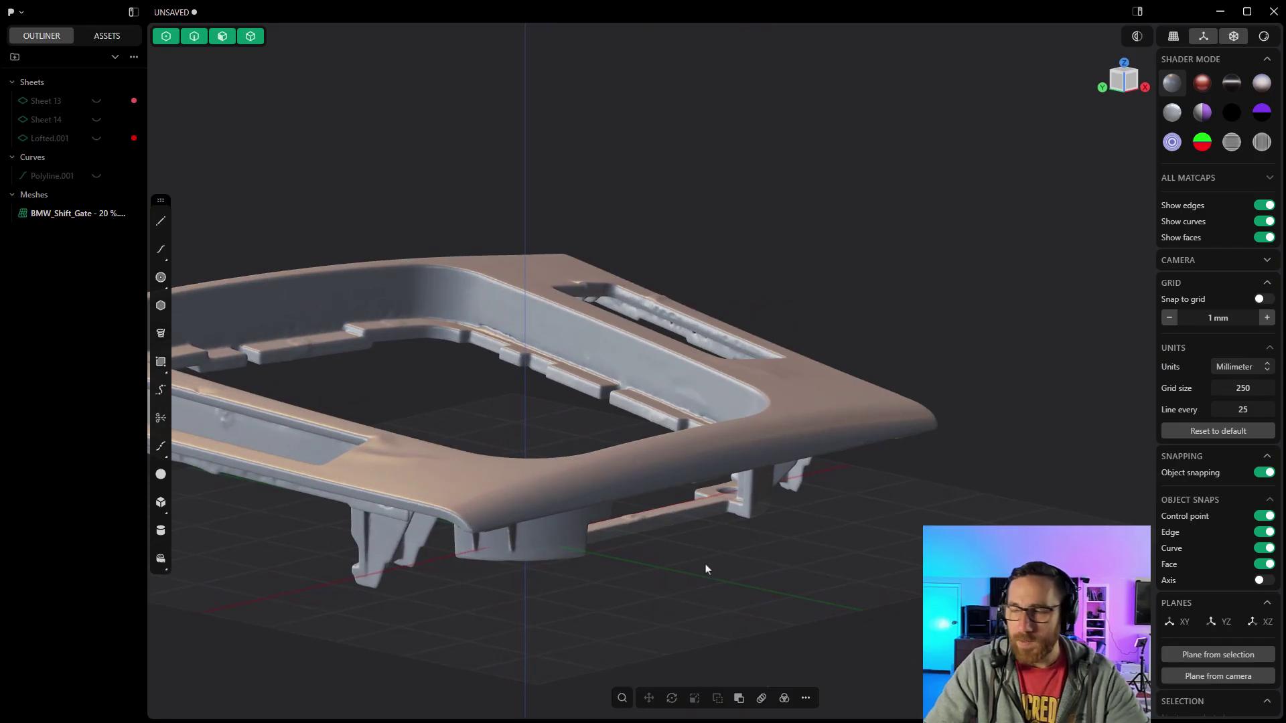
Start a Constrained Surface (fcons) with its first point on the mesh's front lower edge
type("fcons")
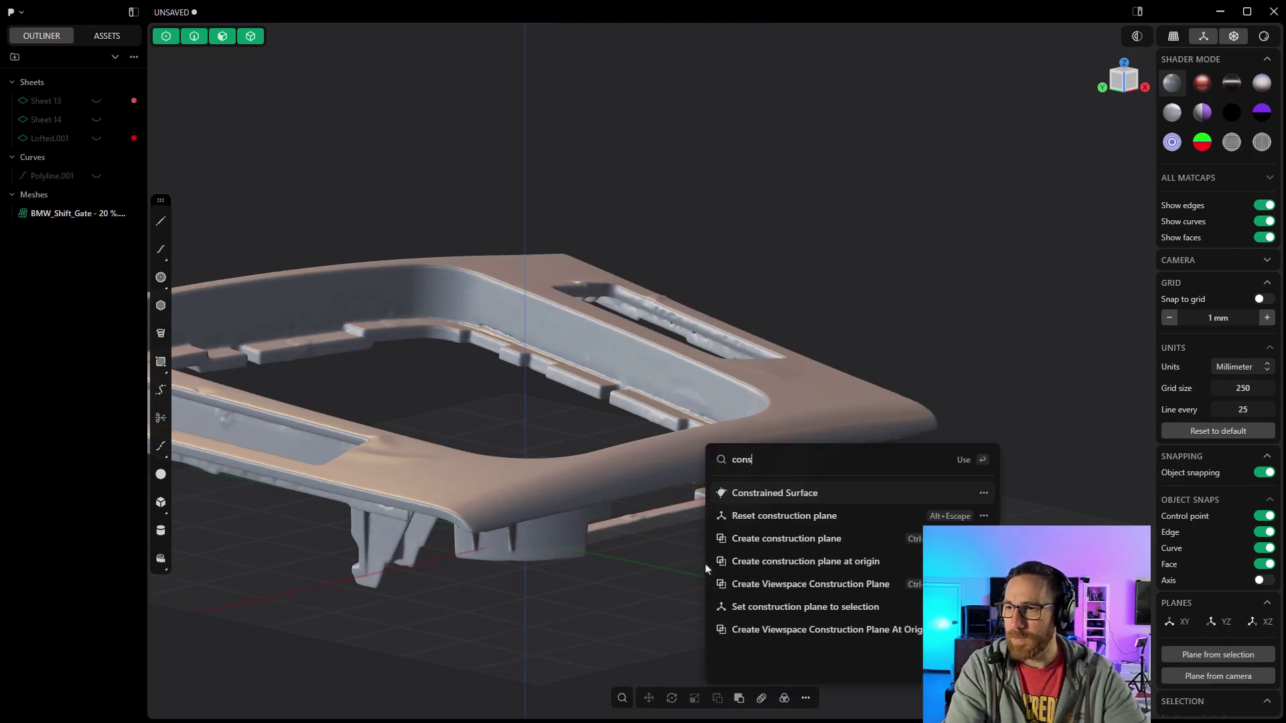
key("Return")
scroll(570, 495, "up", 3)
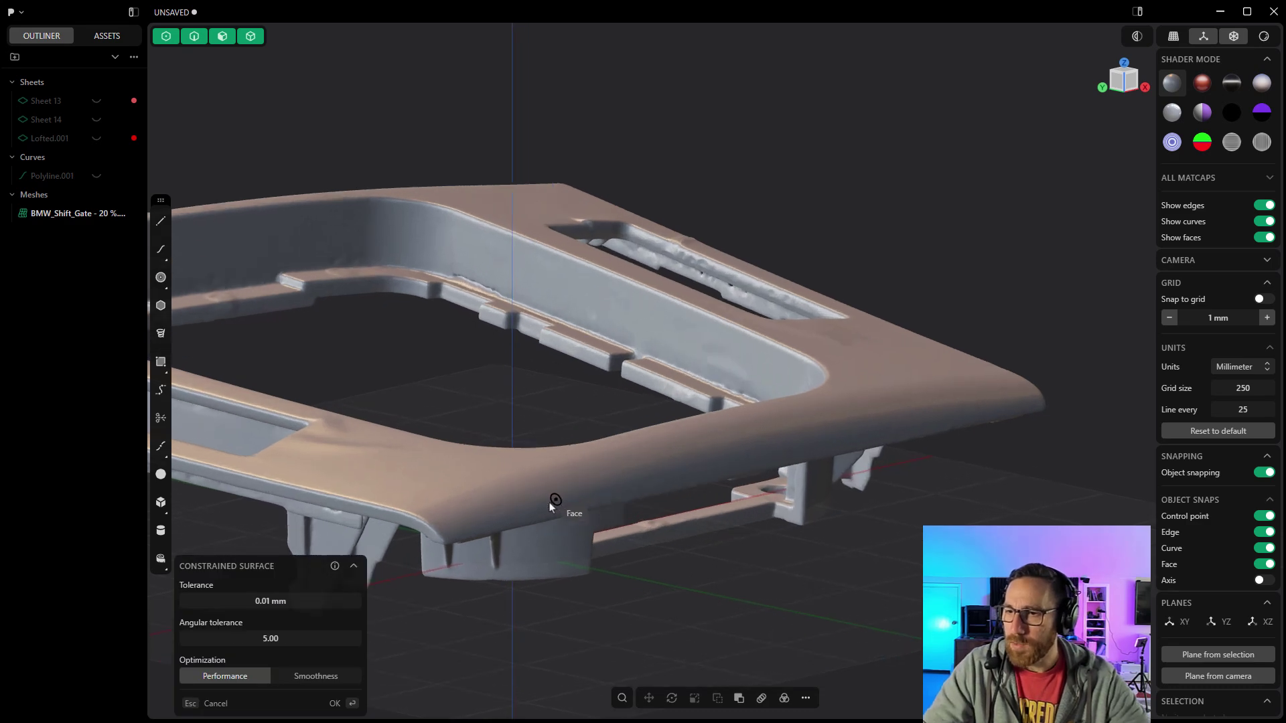
left_click(504, 513)
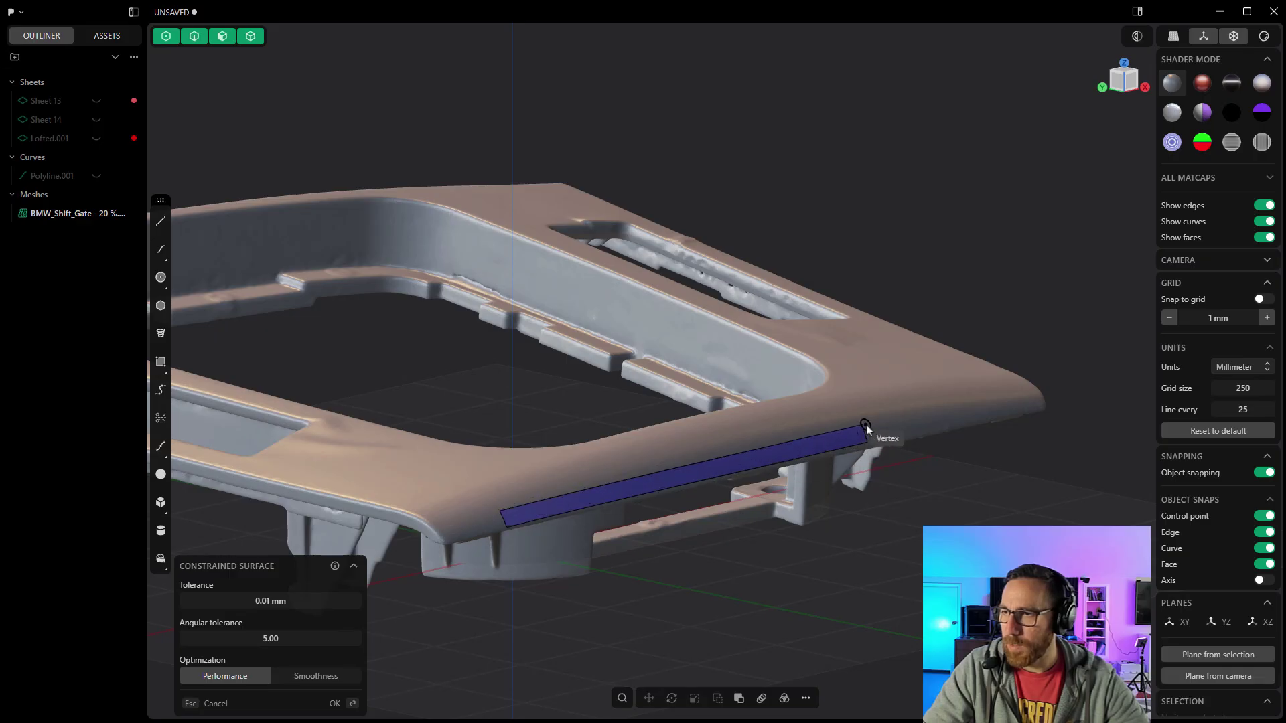
Create Sheet 20 along the front edge and extend its left end 25.24 mm and right end about 22 mm
left_click(1008, 404)
key("Return")
left_click(501, 521)
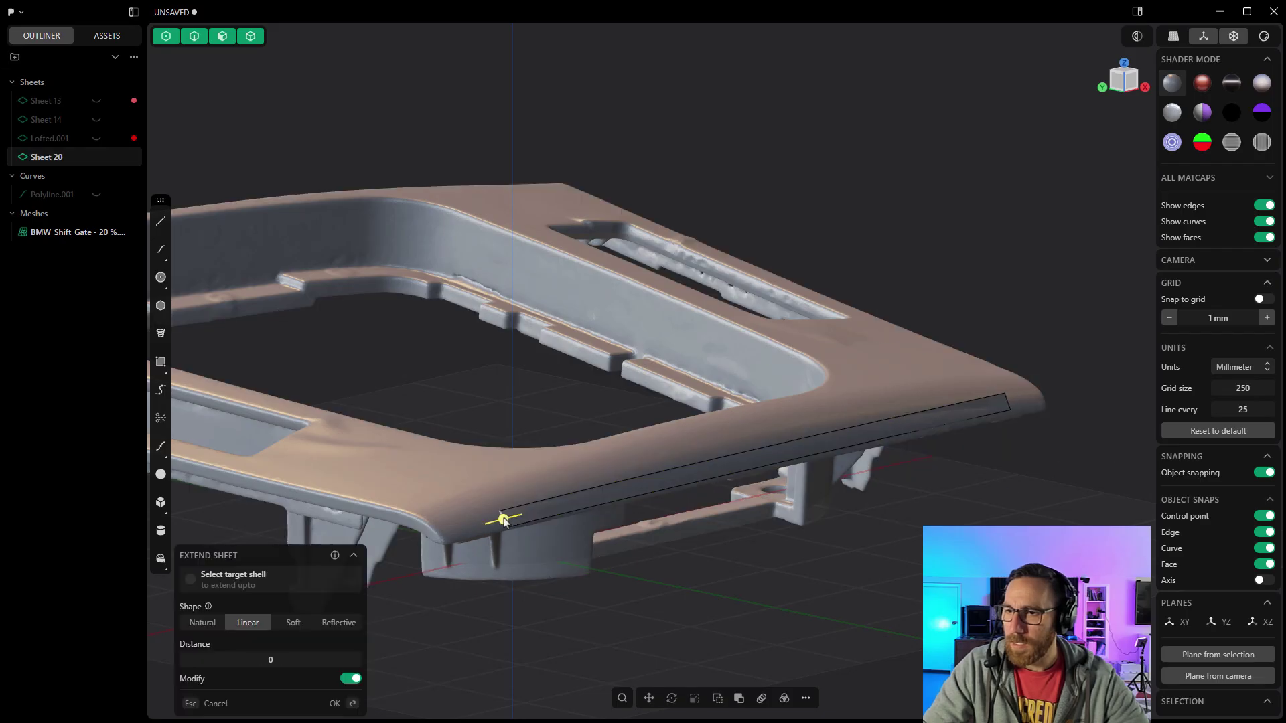
left_click_drag(501, 522, 415, 542)
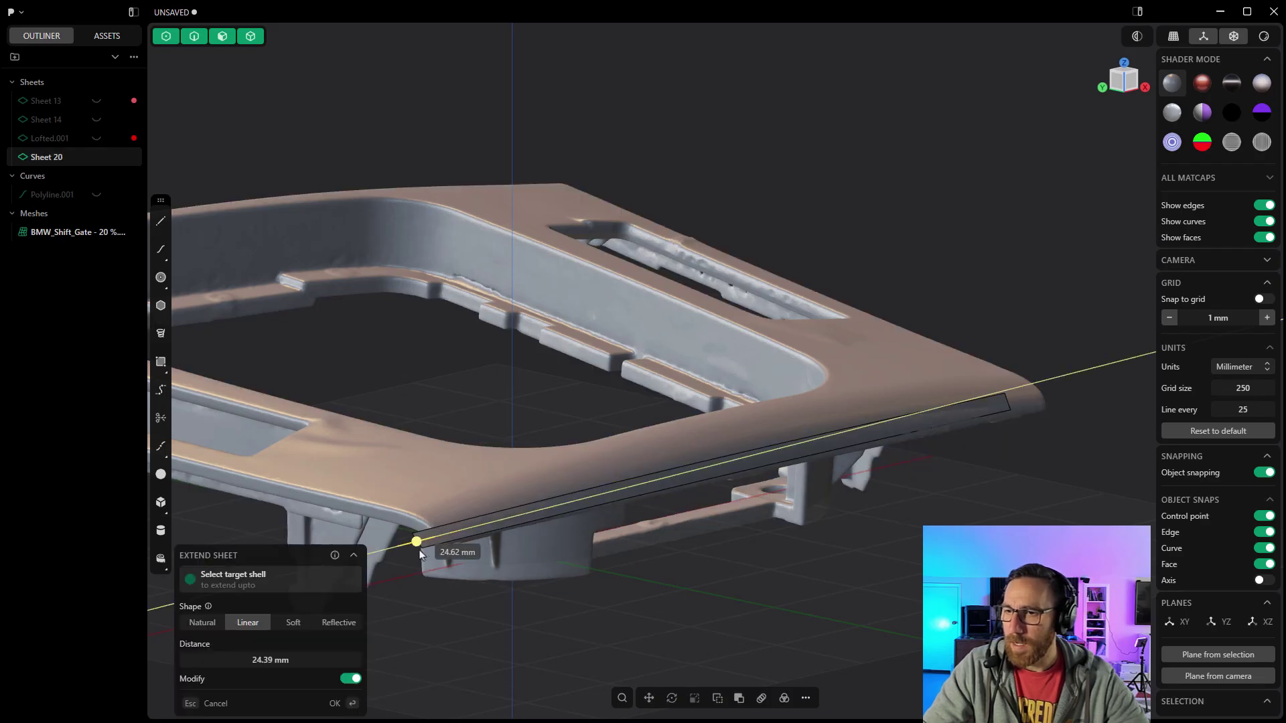
left_click(1008, 404)
left_click_drag(1007, 402, 1080, 384)
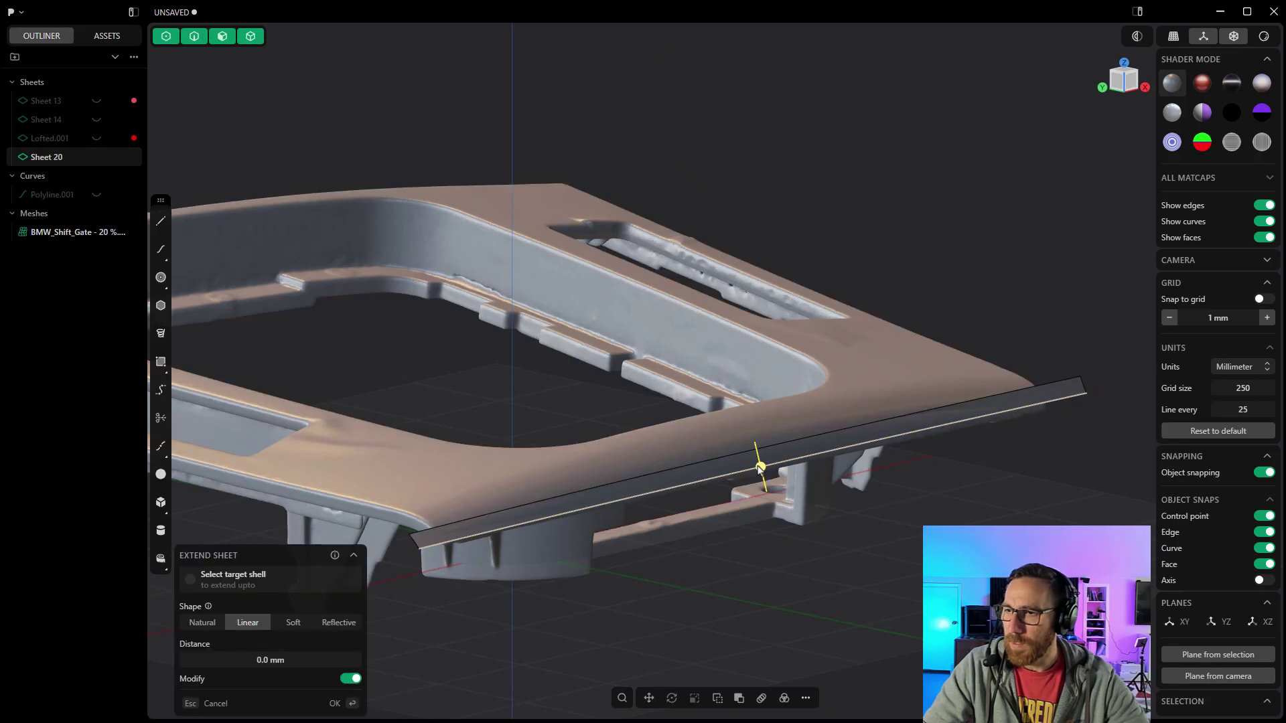
Extend Sheet 20's lower edge downward and its top 20.59 mm up over the part
left_click_drag(761, 466, 783, 497)
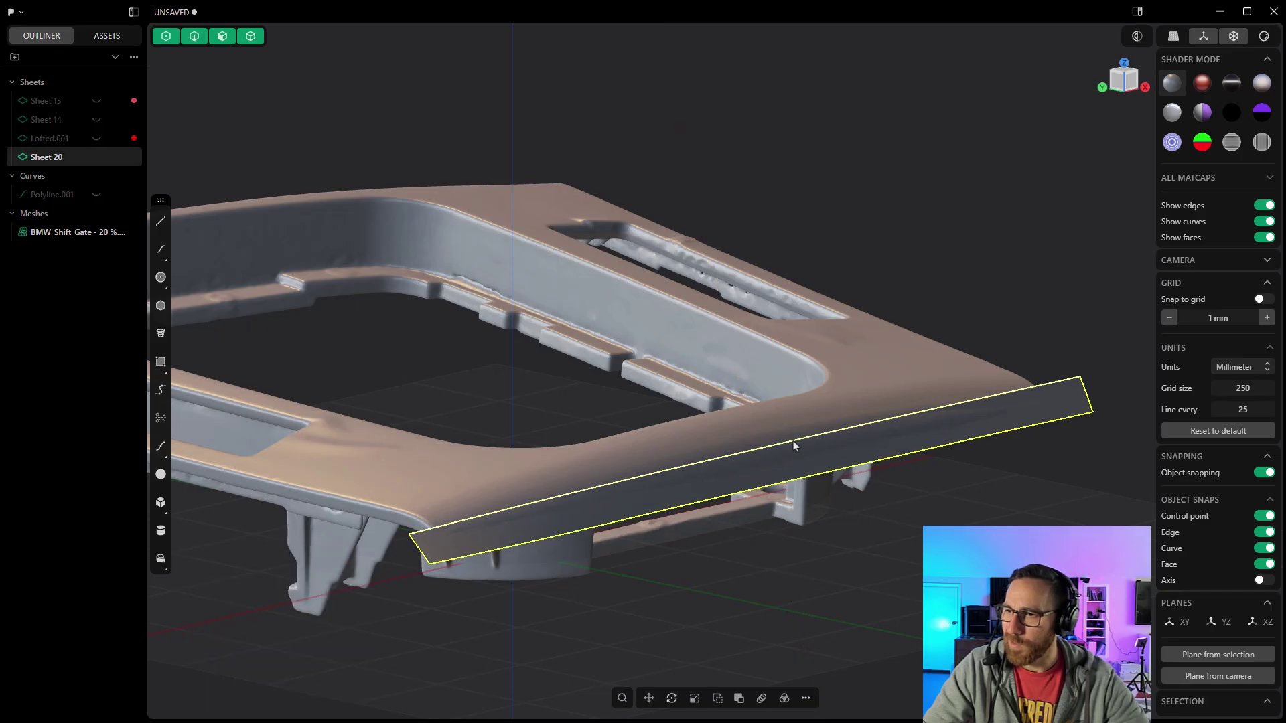
left_click_drag(756, 449, 912, 514)
key("Return")
middle_click_drag(790, 554, 860, 529)
middle_click_drag(726, 494, 623, 479)
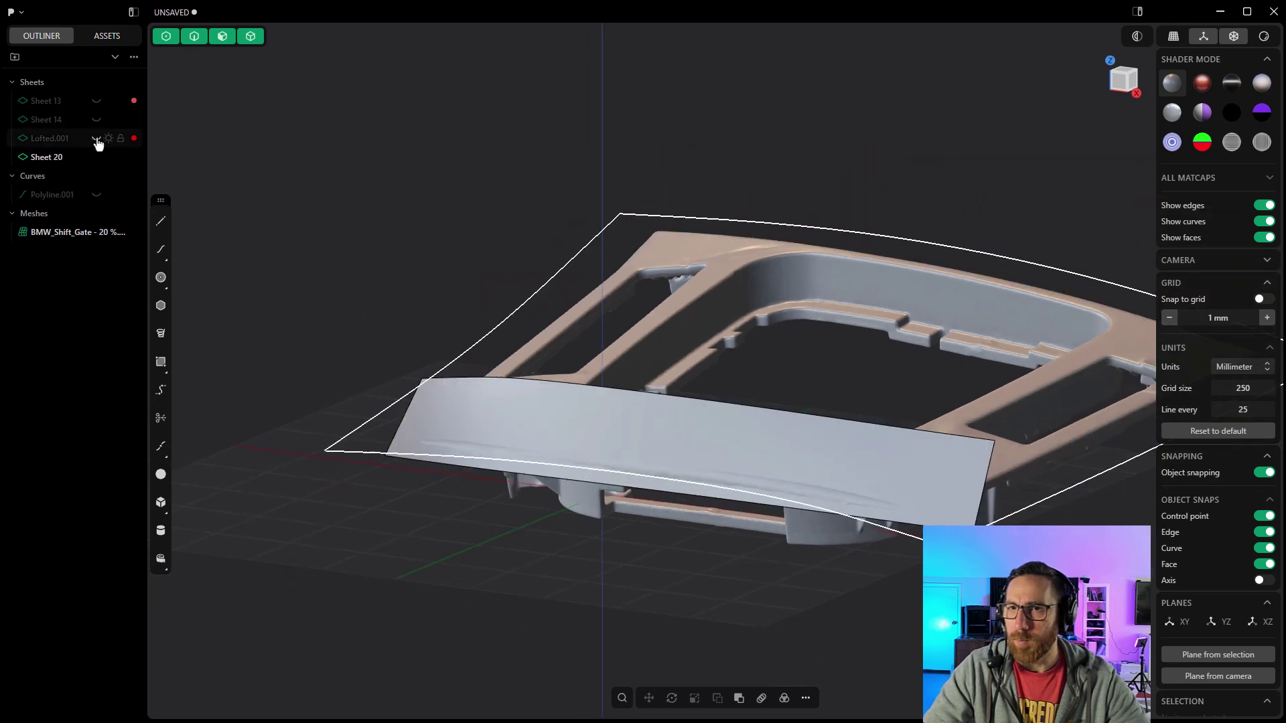
Show Lofted.001 again and try cutting it with Sheet 20, abandoning the failed cut
left_click(97, 137)
middle_click_drag(535, 428, 667, 357)
left_click(660, 362)
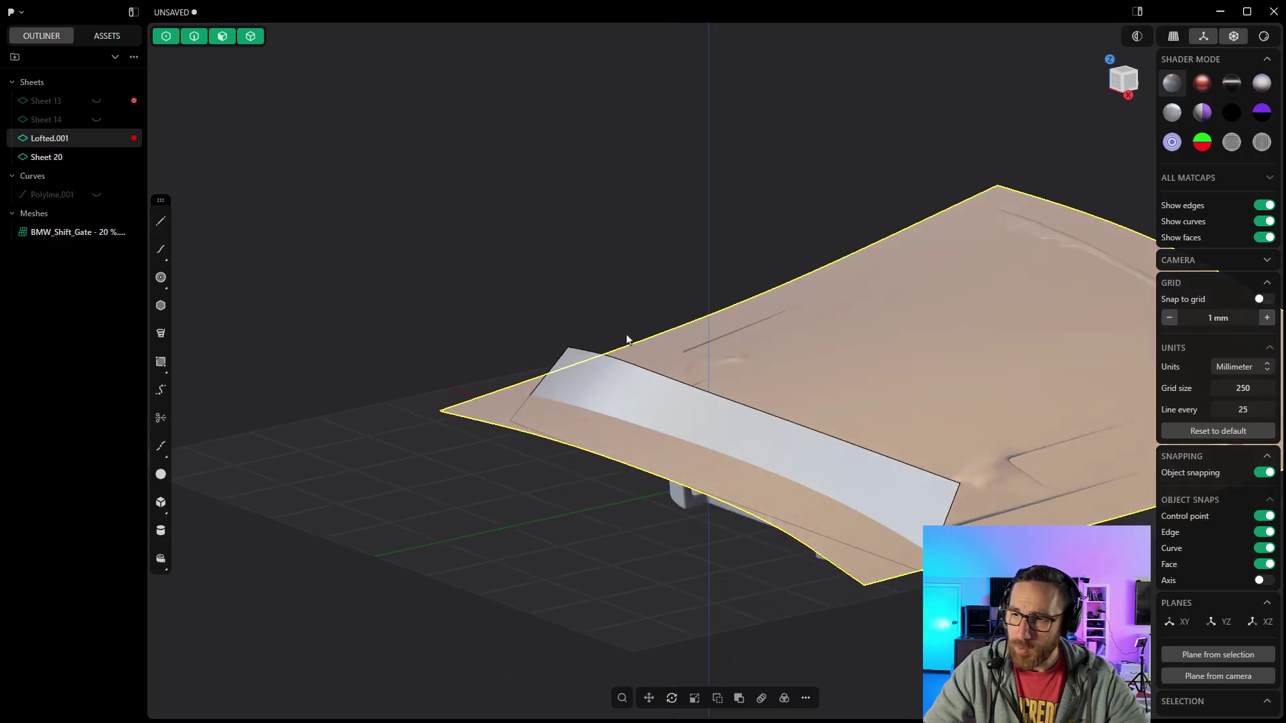
key("ctrl+x")
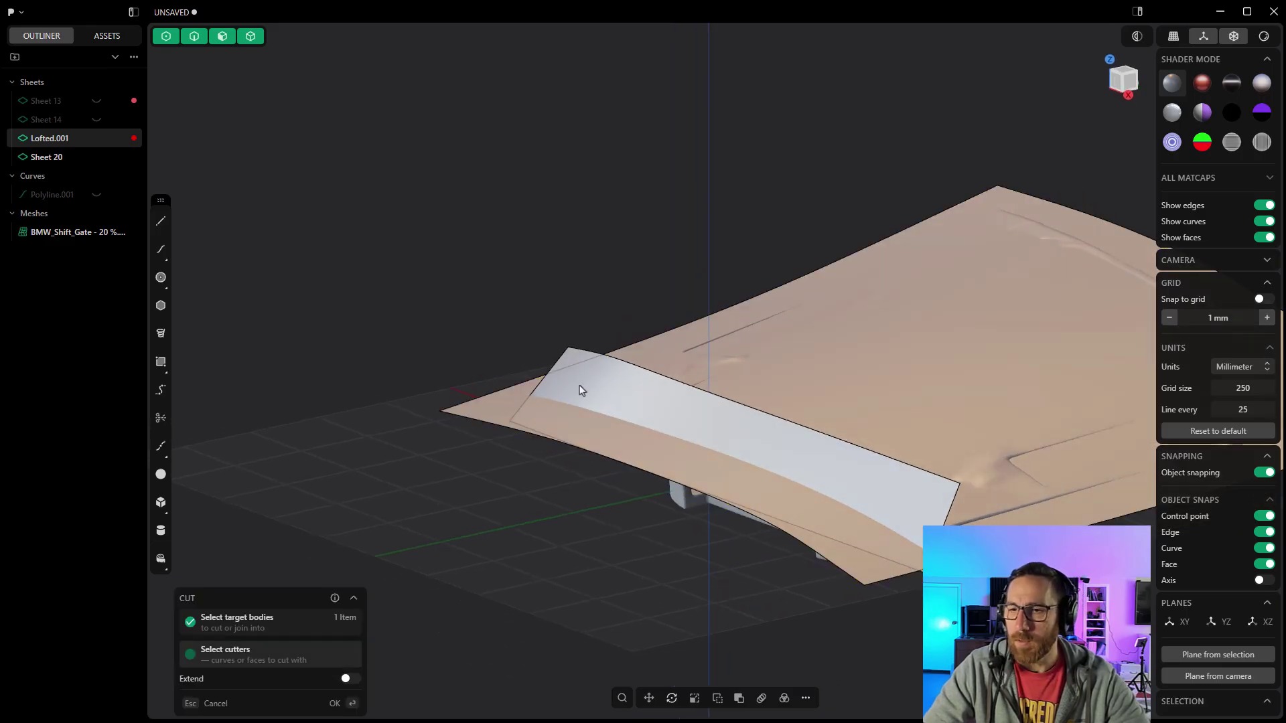
left_click(598, 384)
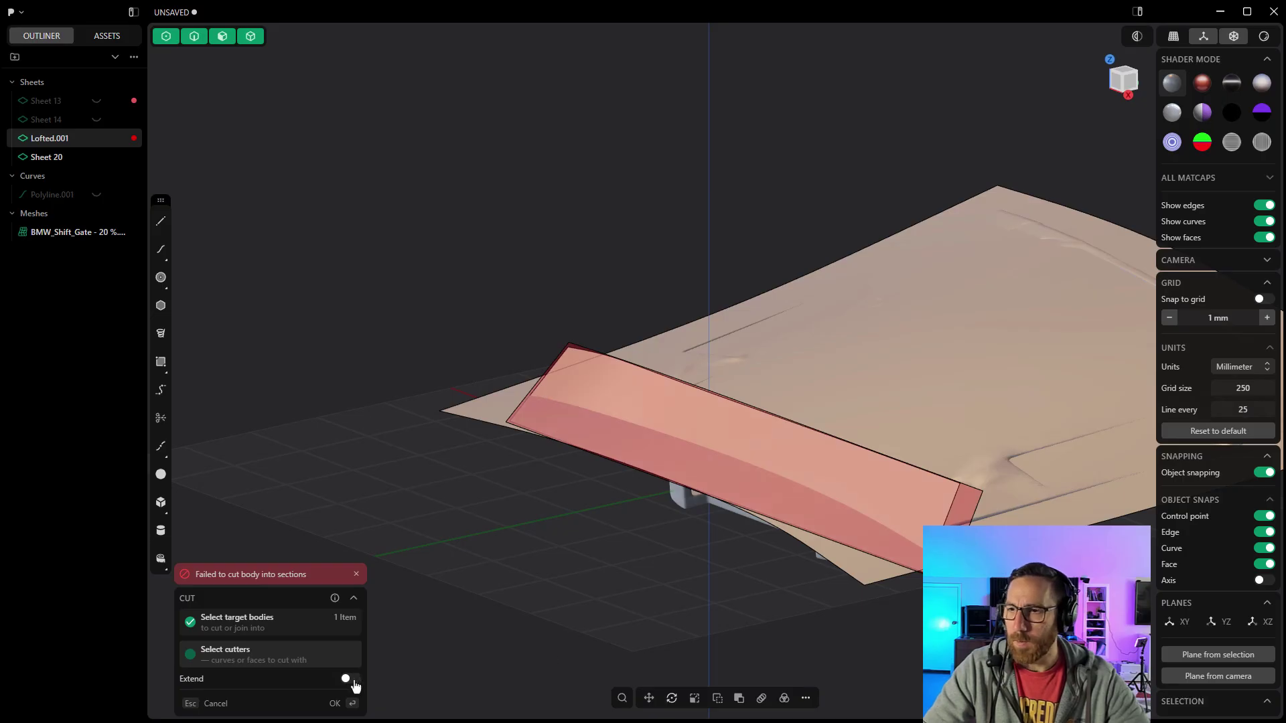
key("Return")
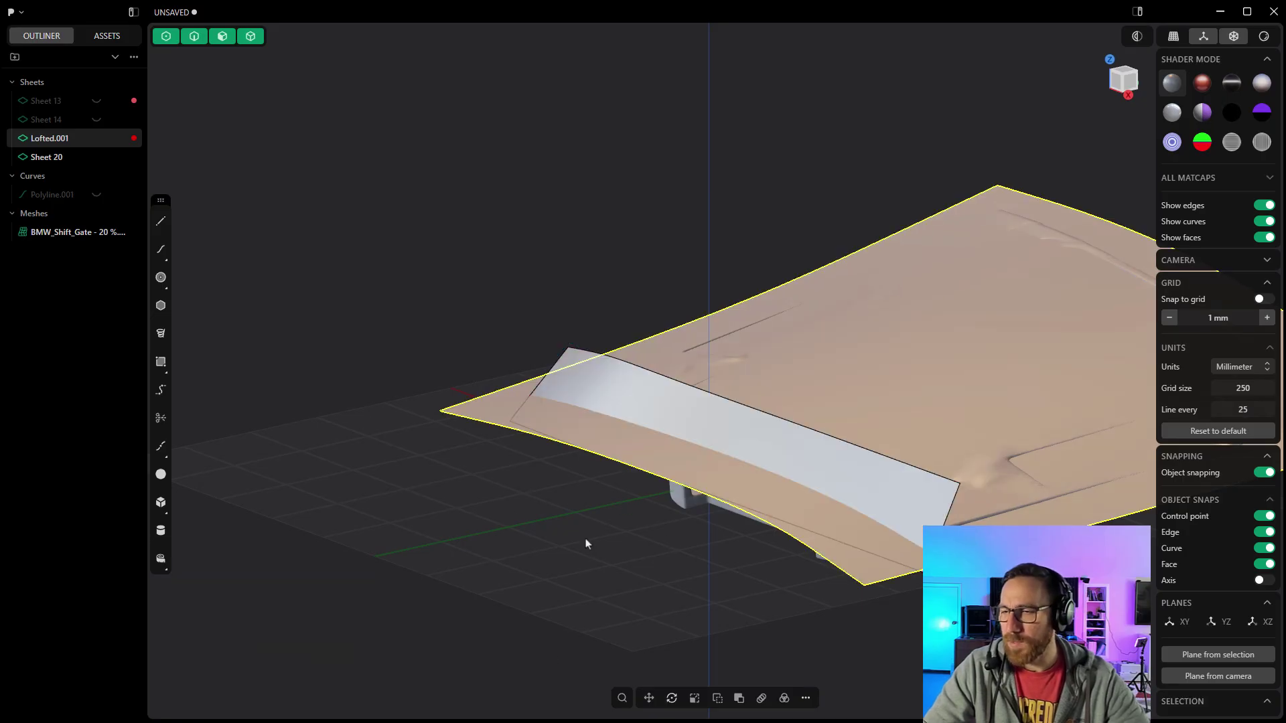
Extend Sheet 20 further from its right edge
left_click(556, 363)
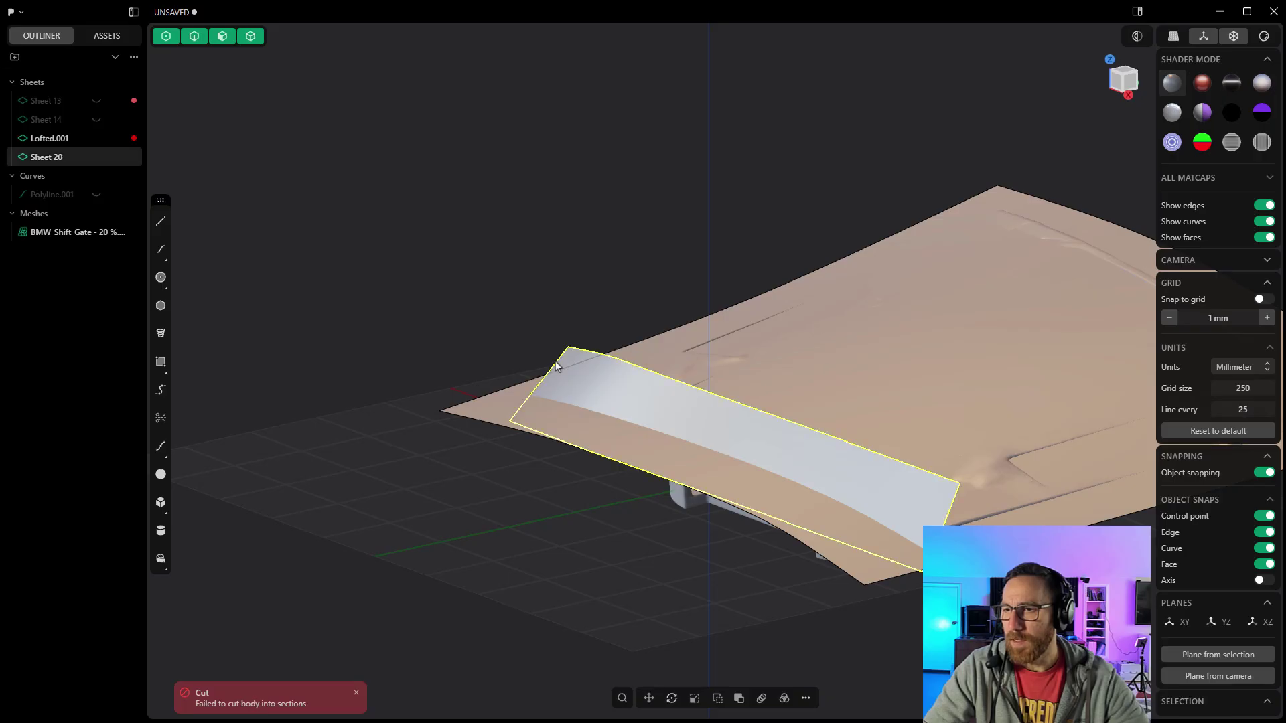
key("e")
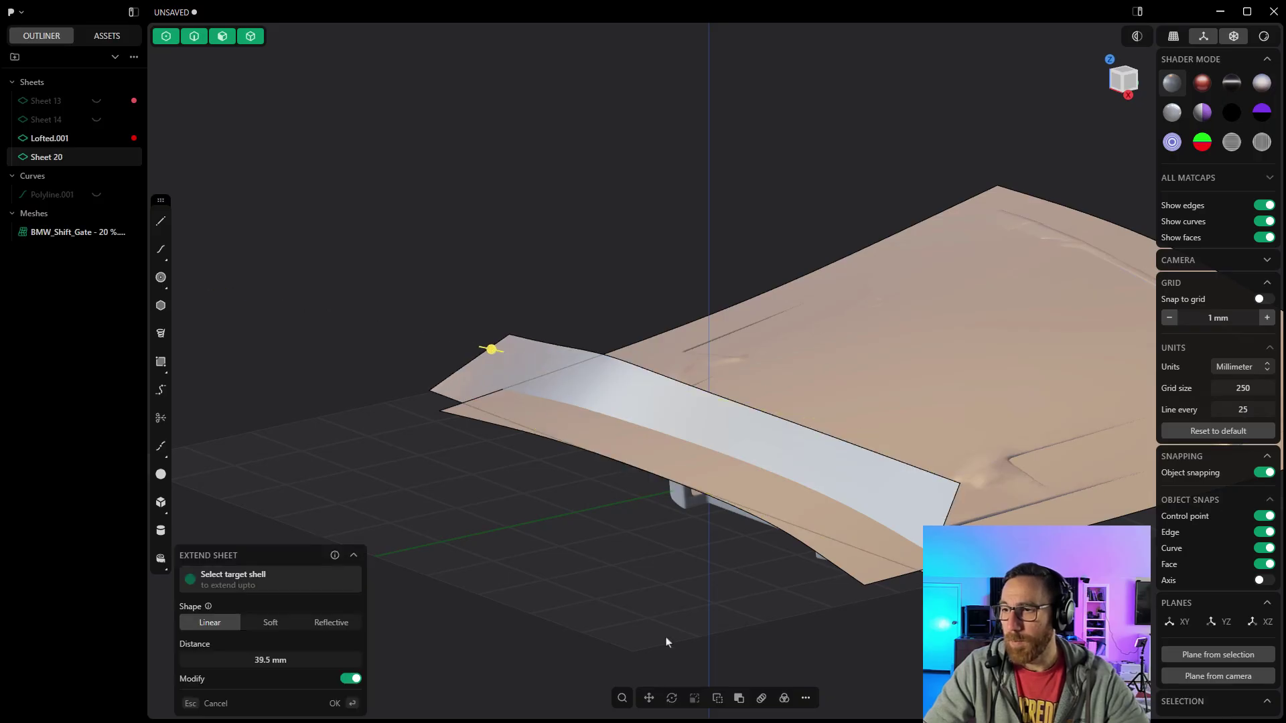
left_click(952, 511)
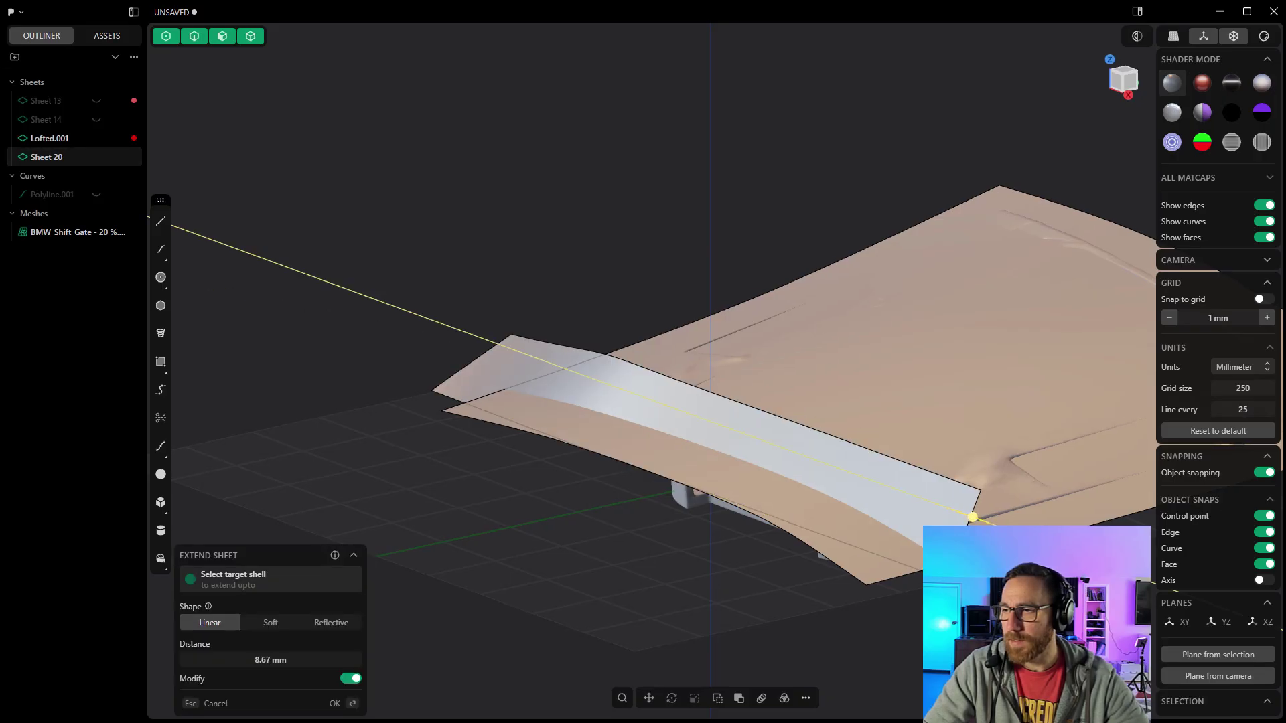
key("Return")
Cut Lofted.001 with Sheet 20, producing the trimmed piece Sheet 21
left_click(942, 364)
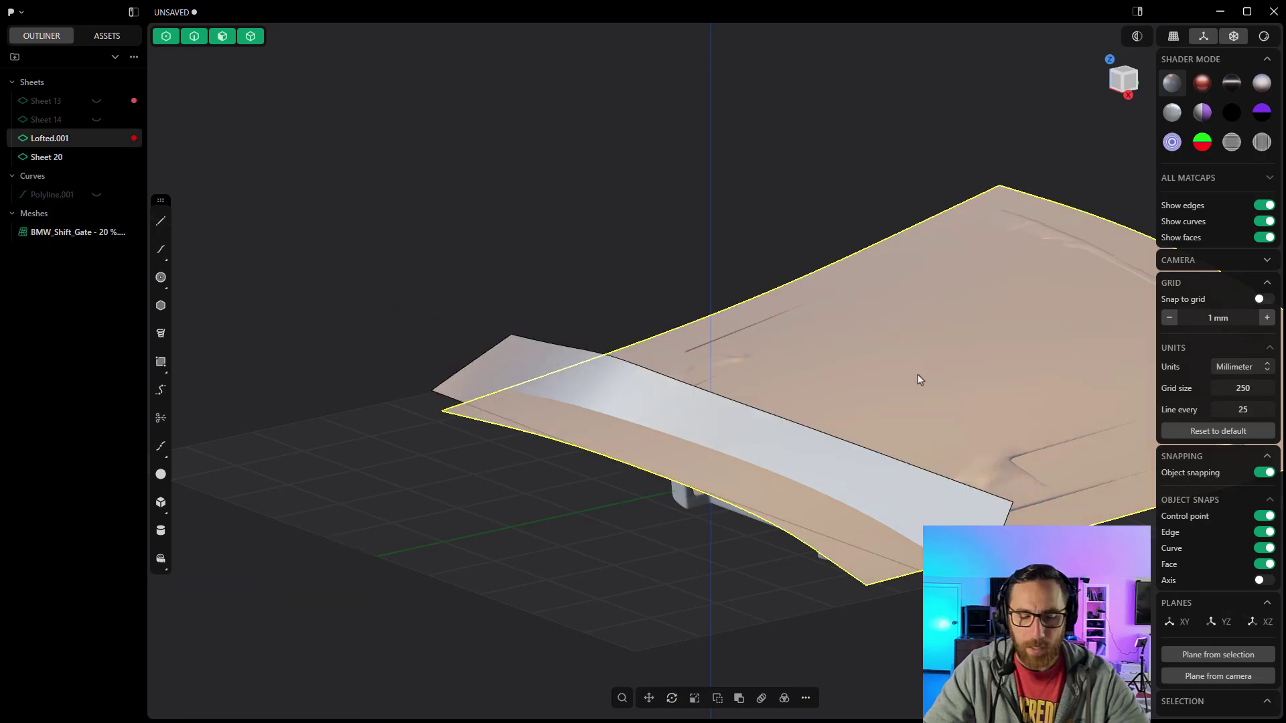
key("c")
left_click(539, 362)
key("Return")
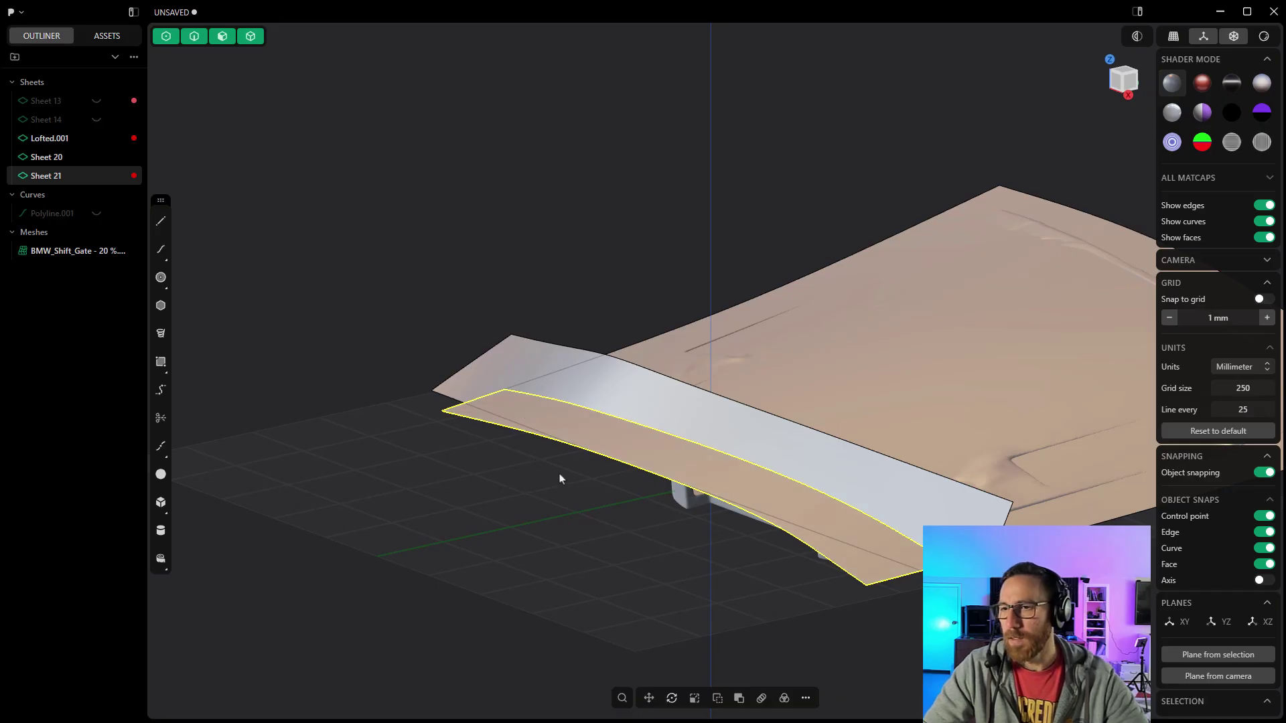
Hide Sheet 21 and attempt cutting Sheet 20, cancelling when the cut fails
key("h")
middle_click_drag(559, 539, 635, 416)
left_click(549, 350)
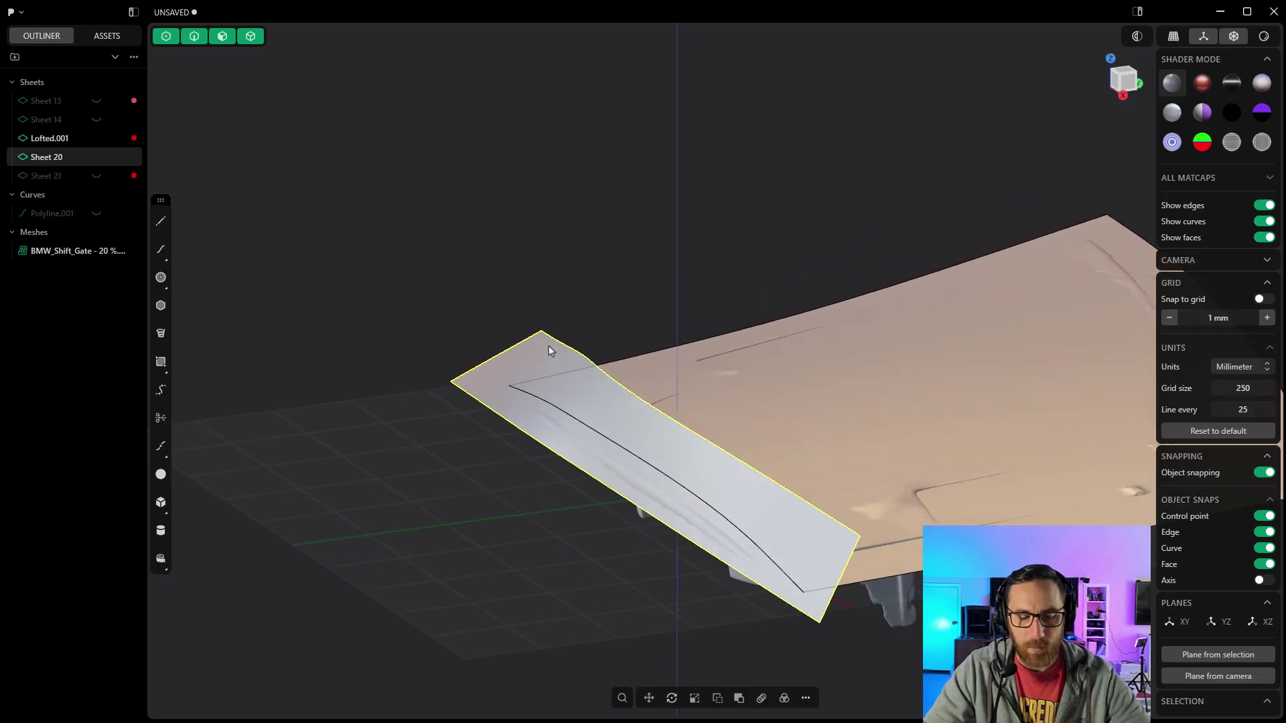
key("alt+x")
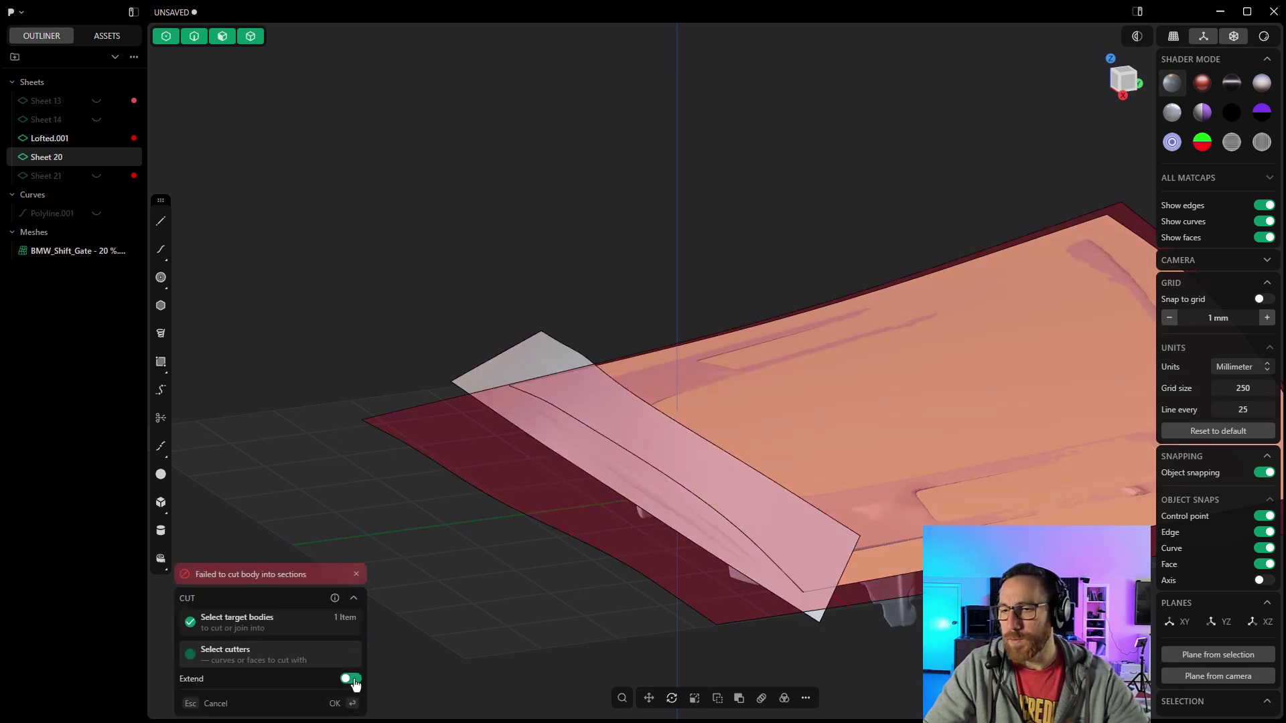
key("Escape")
key("Escape")
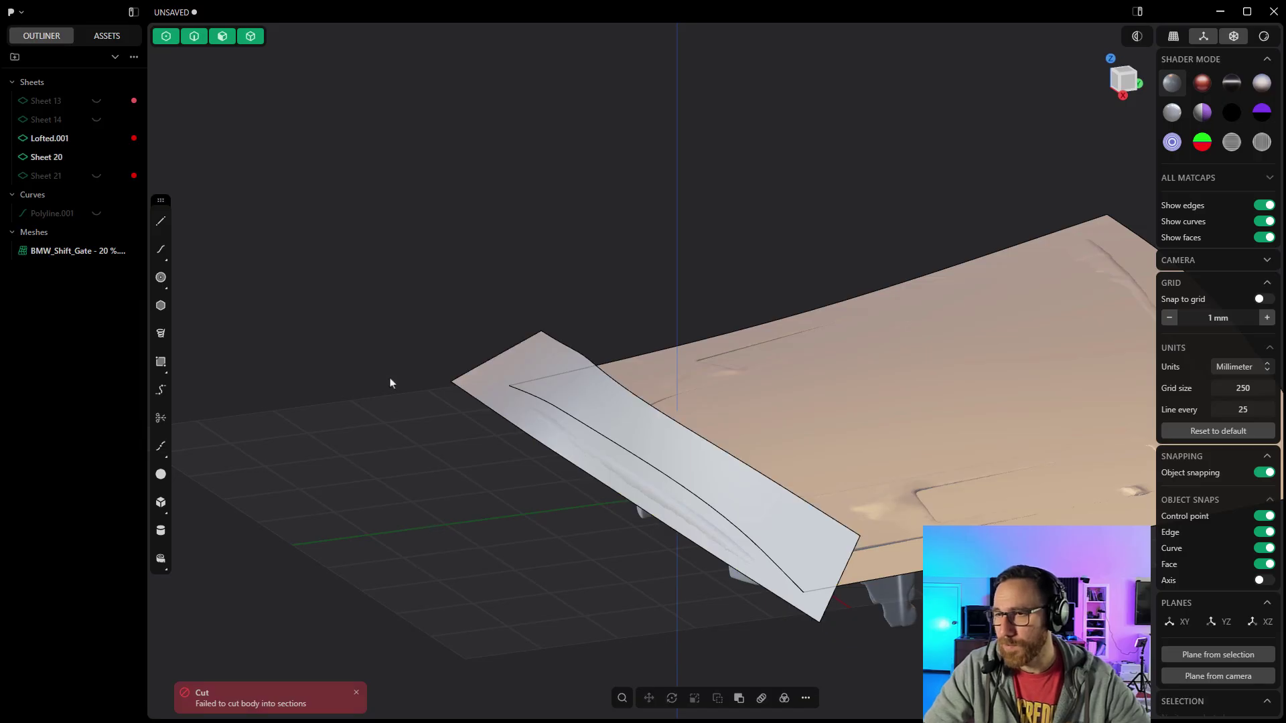
scroll(391, 382, "down", 2)
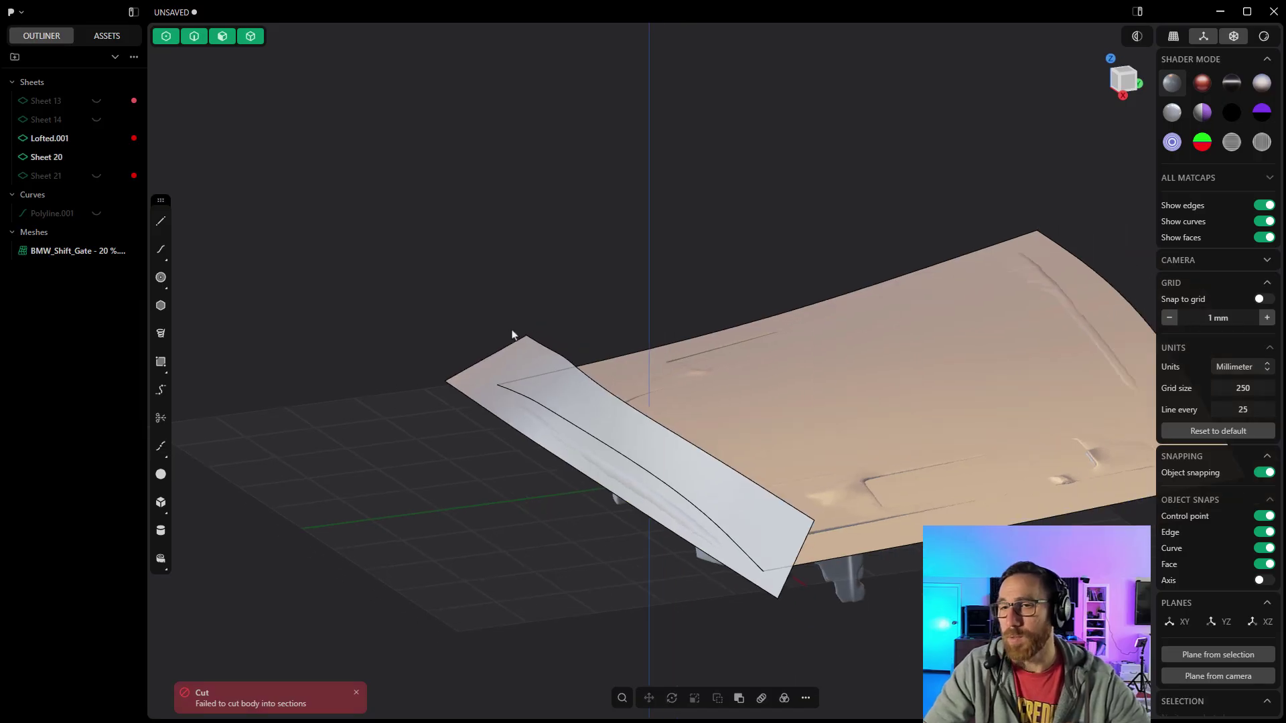
Hide Sheet 20 and Lofted.001, leaving only the BMW_Shift_Gate scan visible
left_click(517, 367)
key("h")
middle_click_drag(469, 405, 651, 372)
left_click(97, 138)
Draw Curve.001 through seven points along the mesh's front top edge, snapped to its surface
scroll(566, 387, "up", 5)
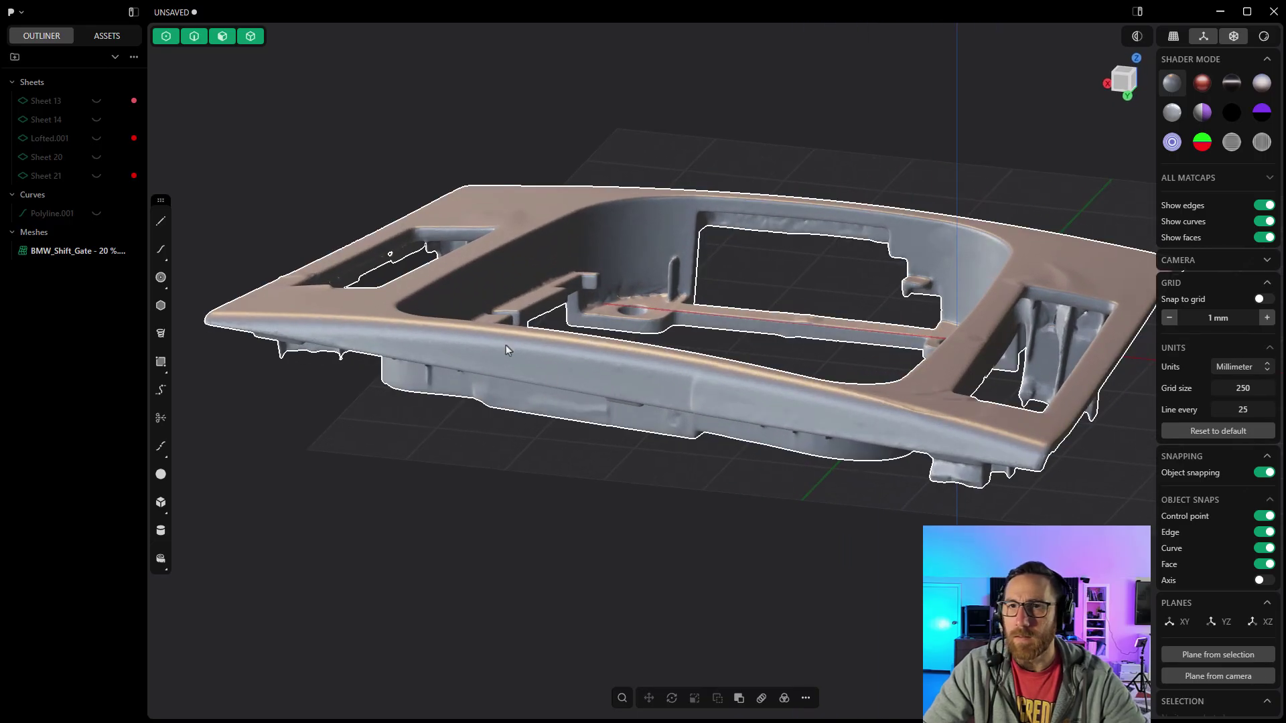
left_click(161, 249)
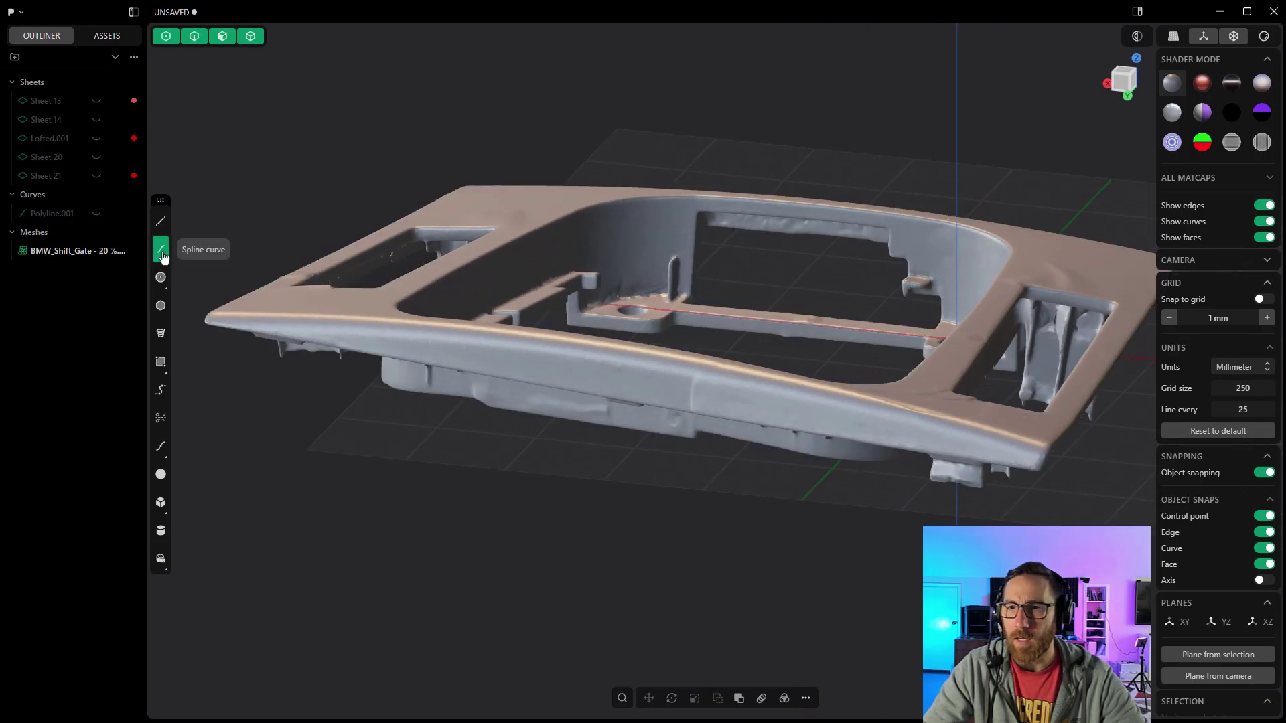
left_click(215, 316)
left_click(321, 316)
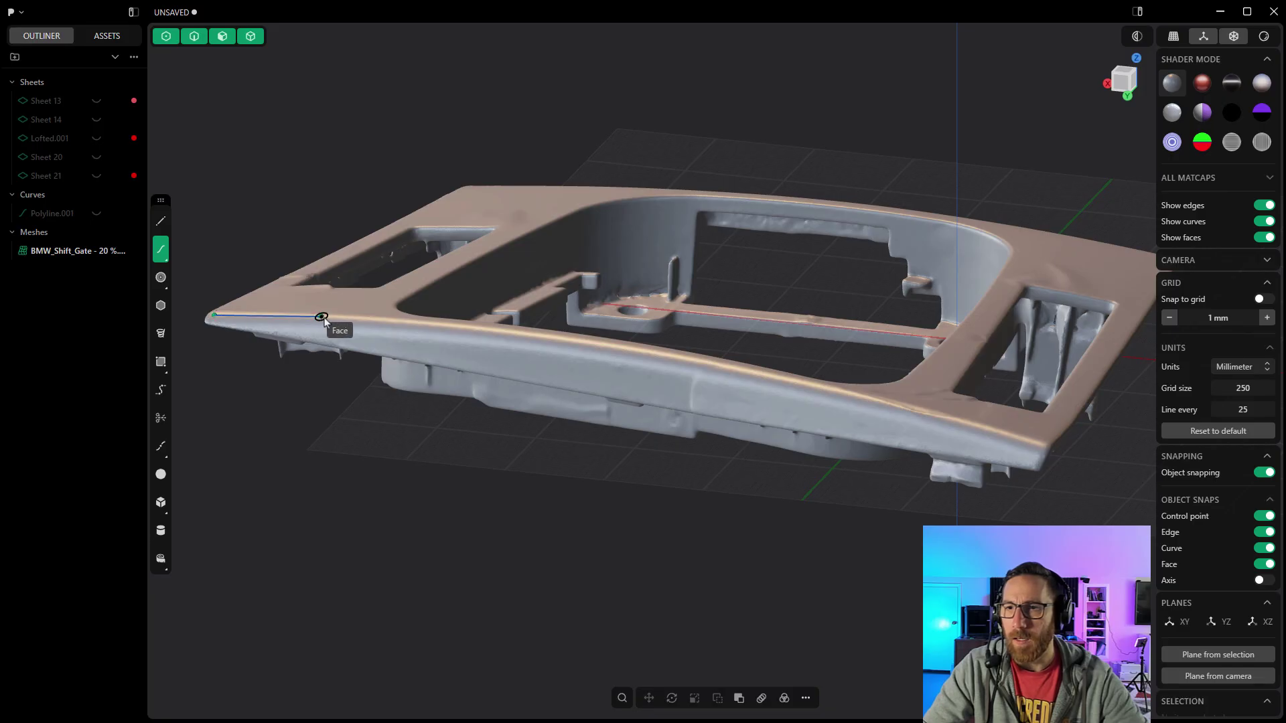
left_click(466, 328)
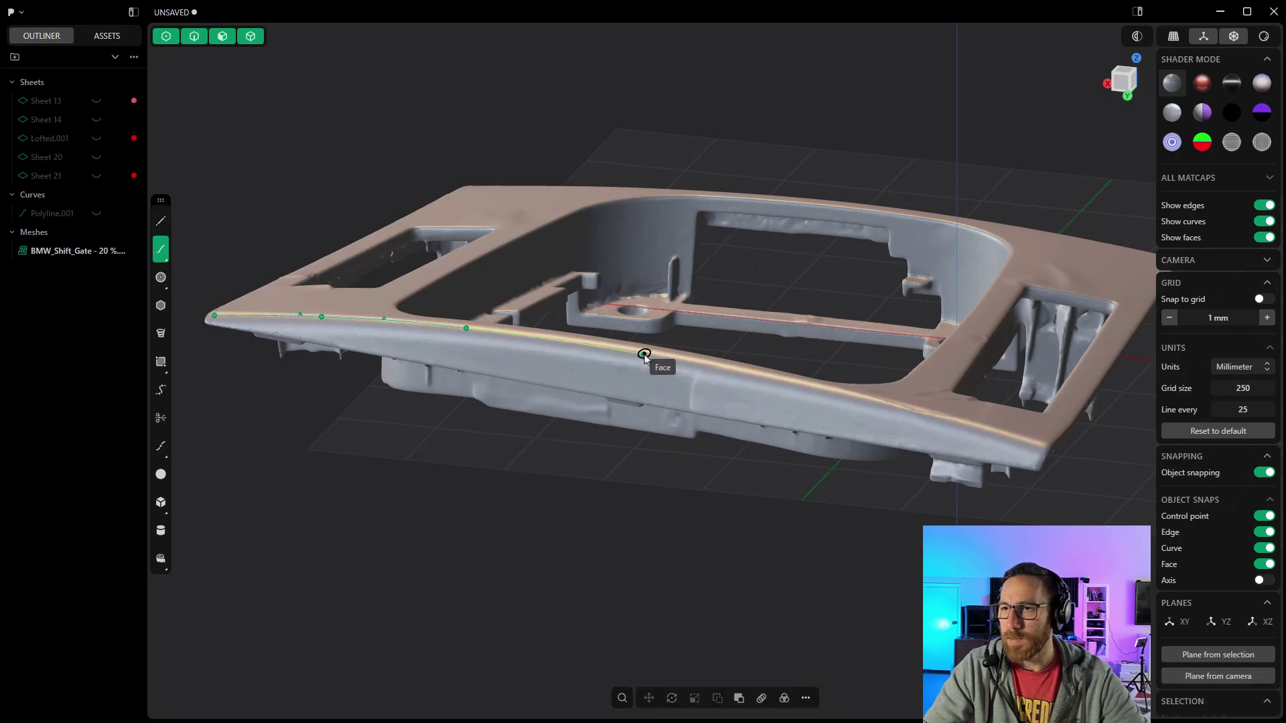
left_click(645, 354)
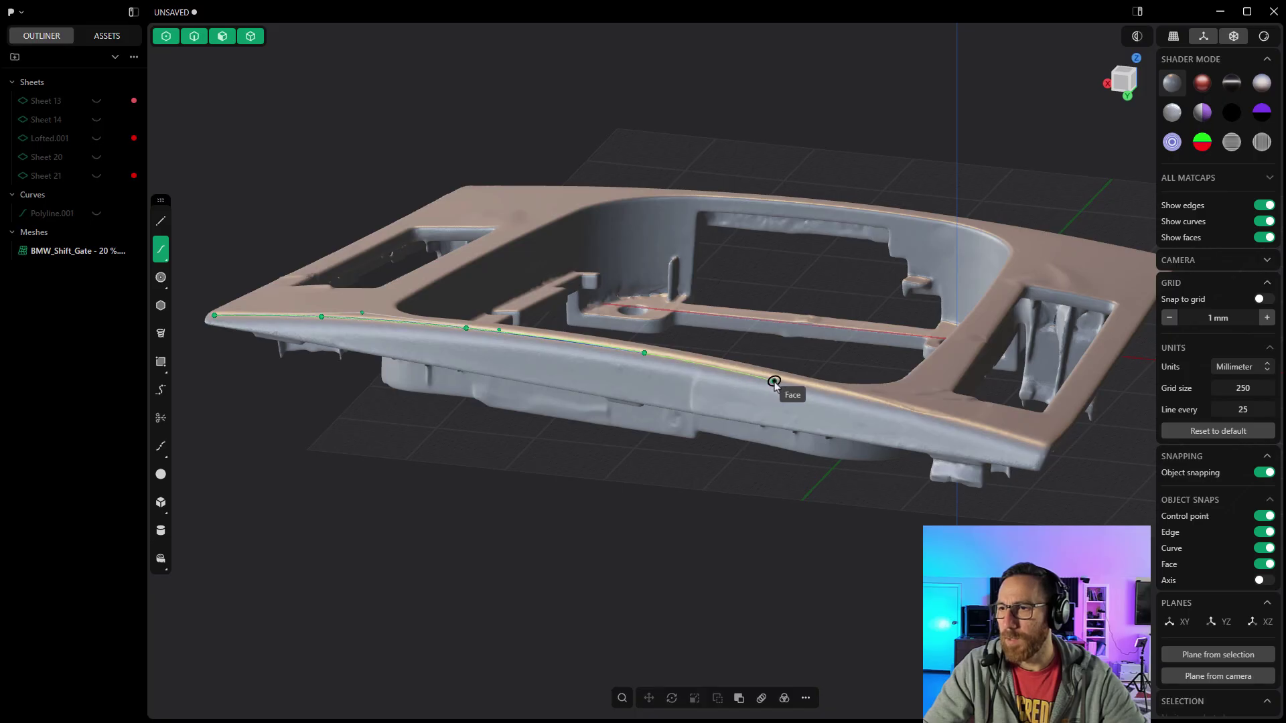
left_click(775, 381)
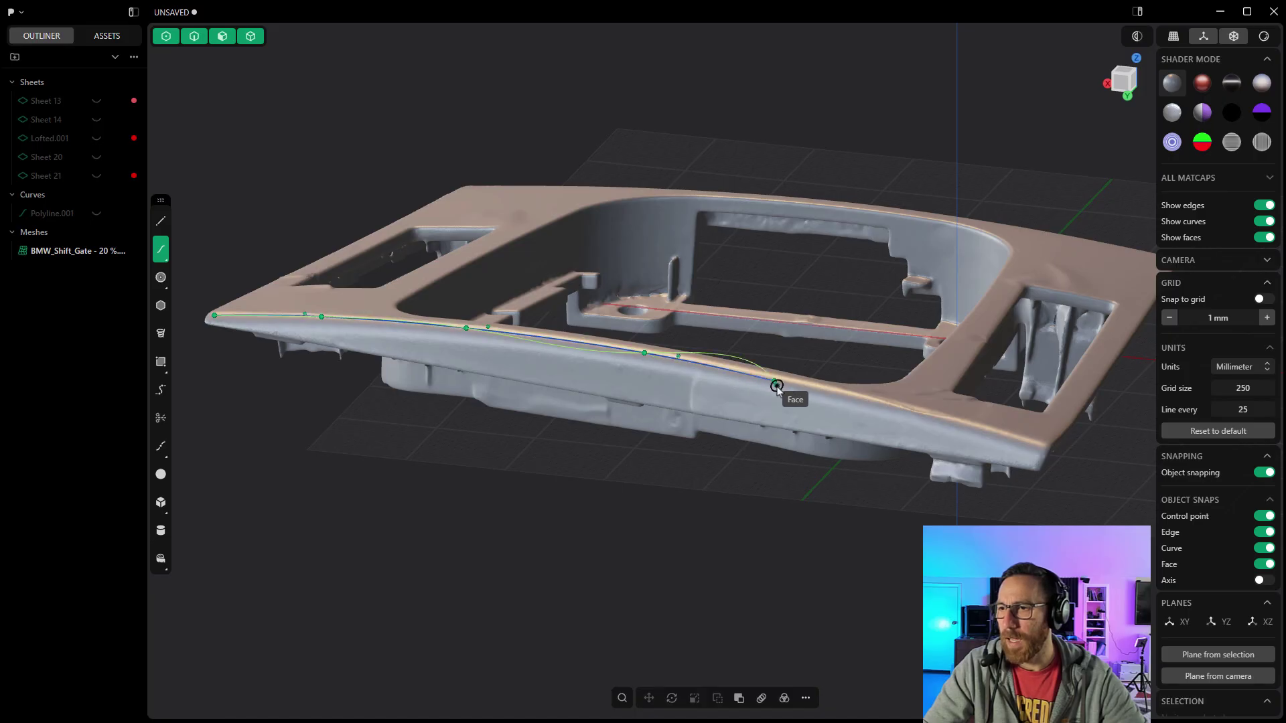
left_click(924, 417)
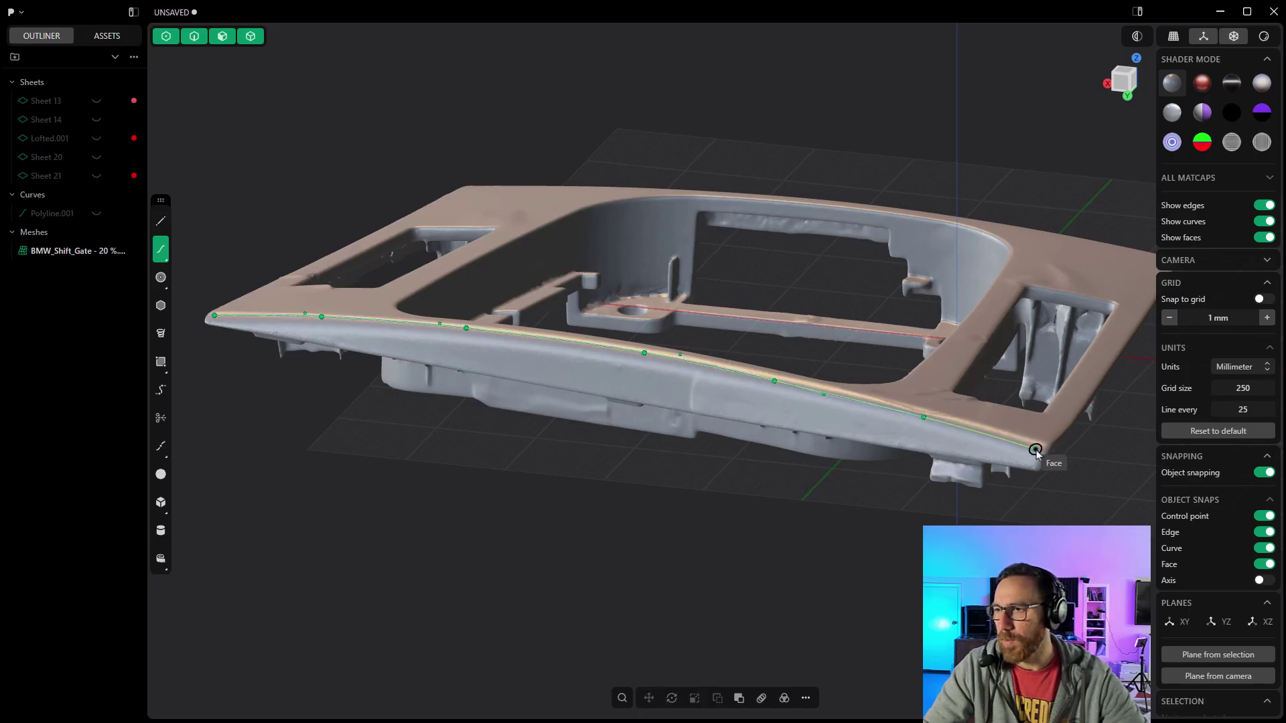
left_click(1036, 450)
key("Return")
middle_click_drag(686, 469, 740, 353)
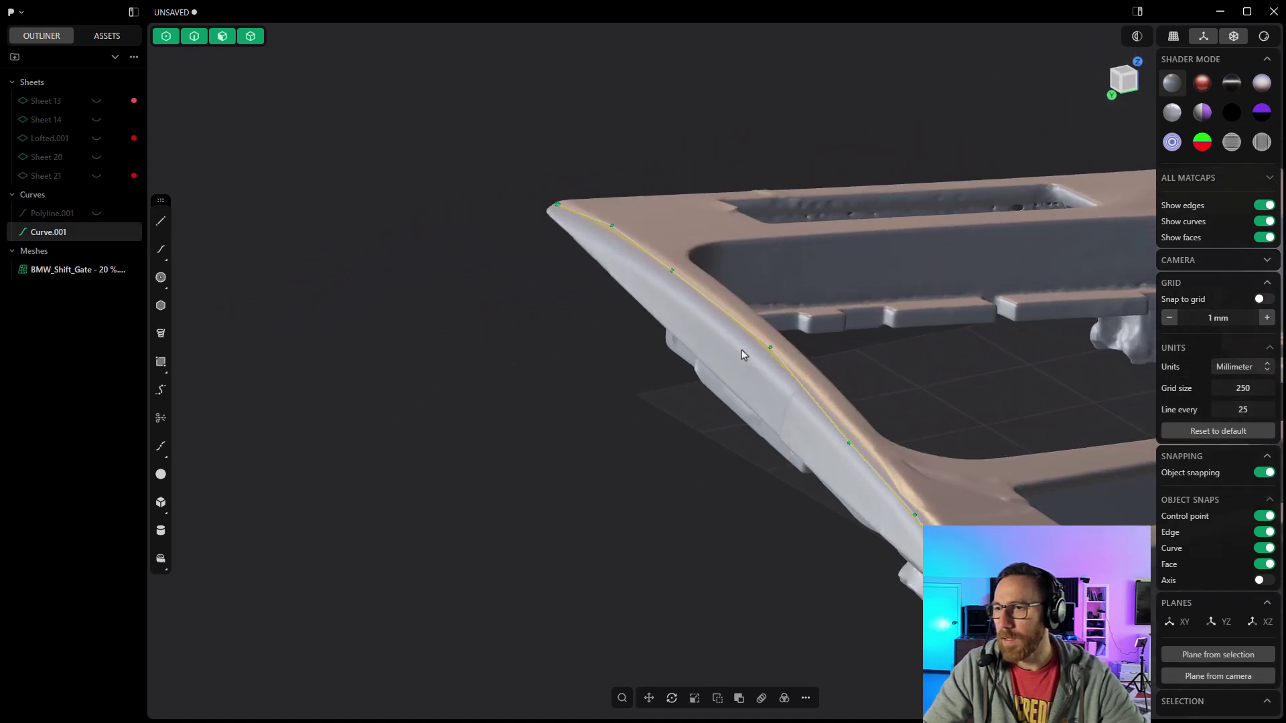
Activate the Spline tool and zoom in toward the front end of Curve.001
left_click(162, 253)
scroll(721, 325, "up", 2)
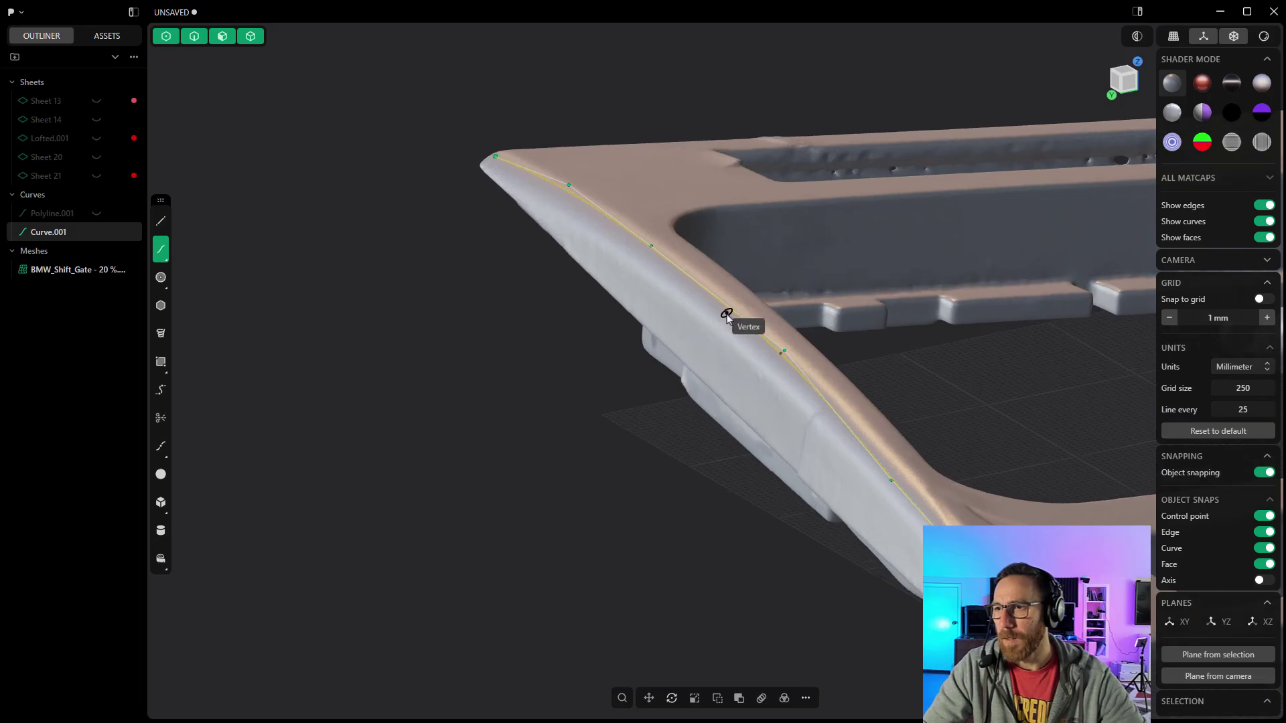
scroll(720, 322, "up", 2)
key("Escape")
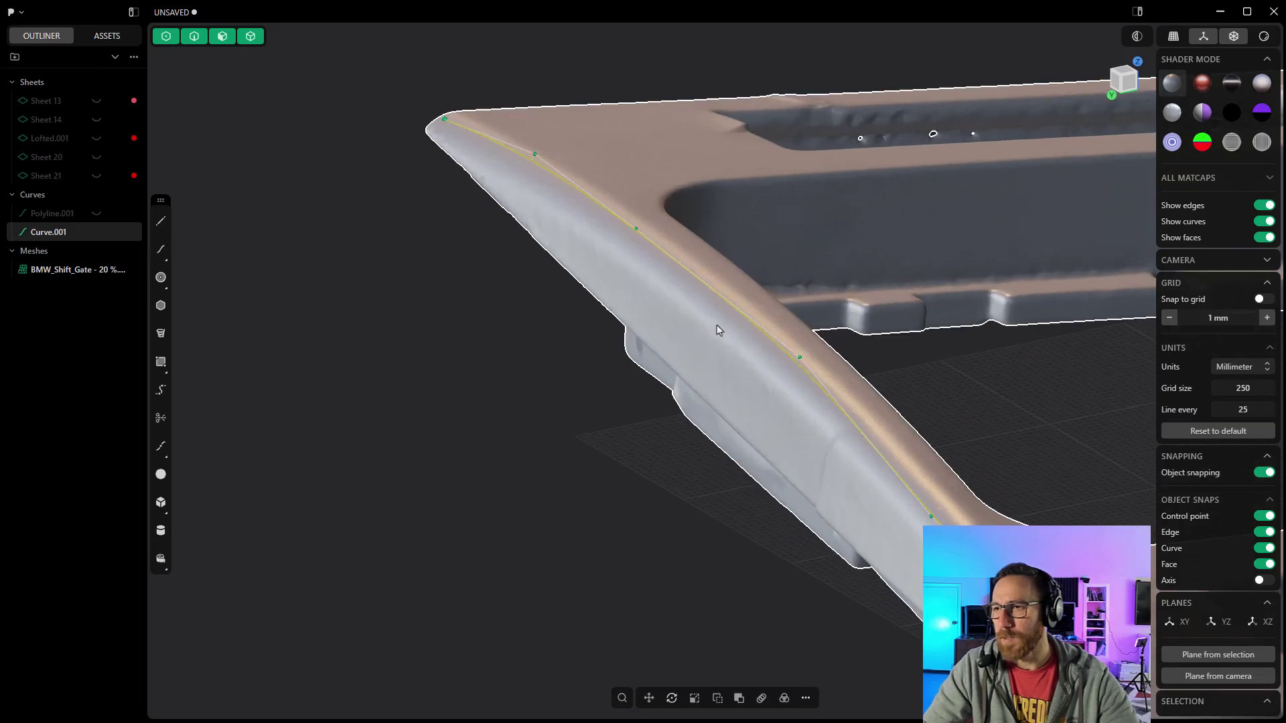
left_click(161, 249)
scroll(748, 340, "up", 1)
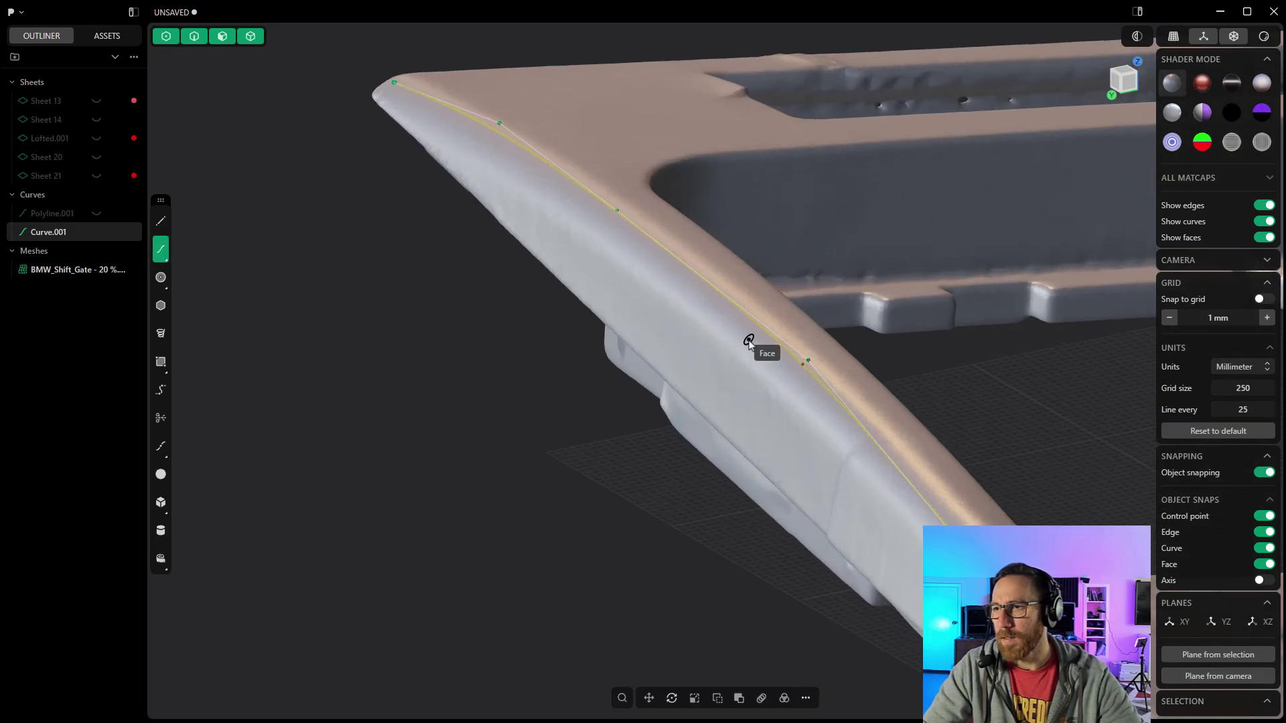
scroll(749, 339, "up", 1)
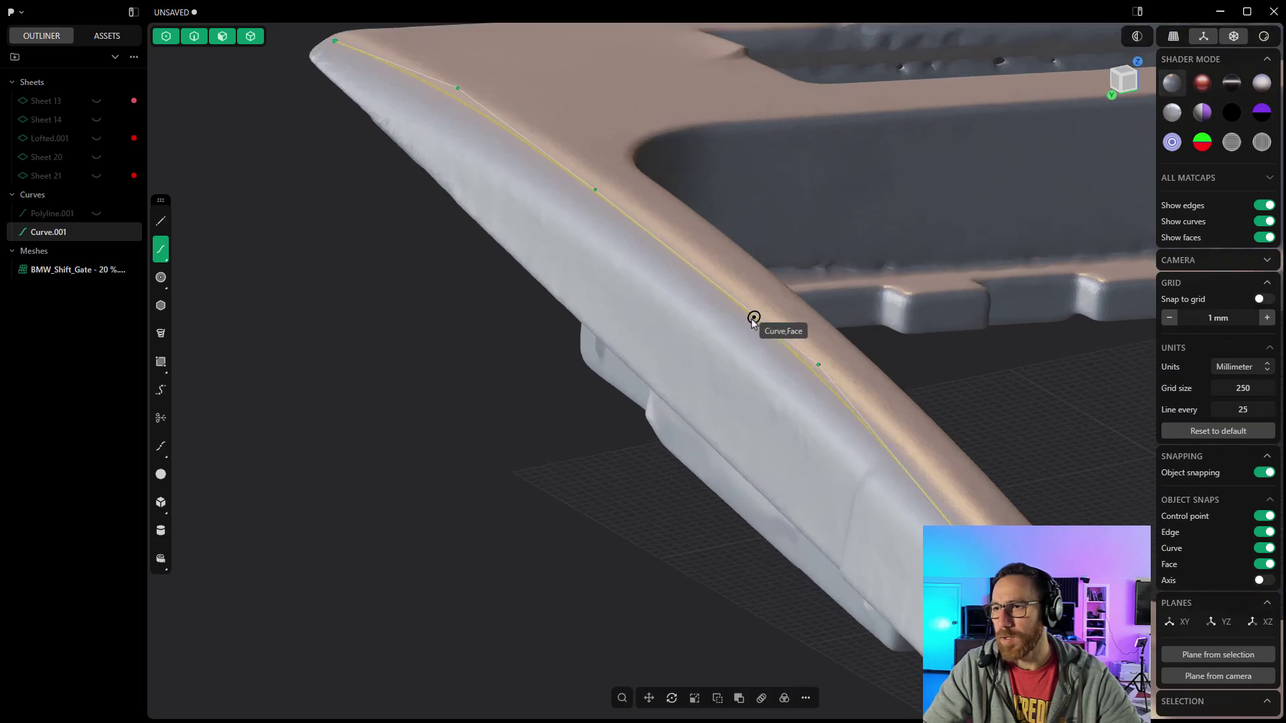
Draw Curve.002 from a point on Curve.001 down the mesh's side face to the vertex
left_click(754, 318)
left_click(732, 337)
left_click(709, 379)
left_click(699, 424)
key("Return")
middle_click_drag(592, 430, 525, 408)
middle_click_drag(587, 366, 602, 348)
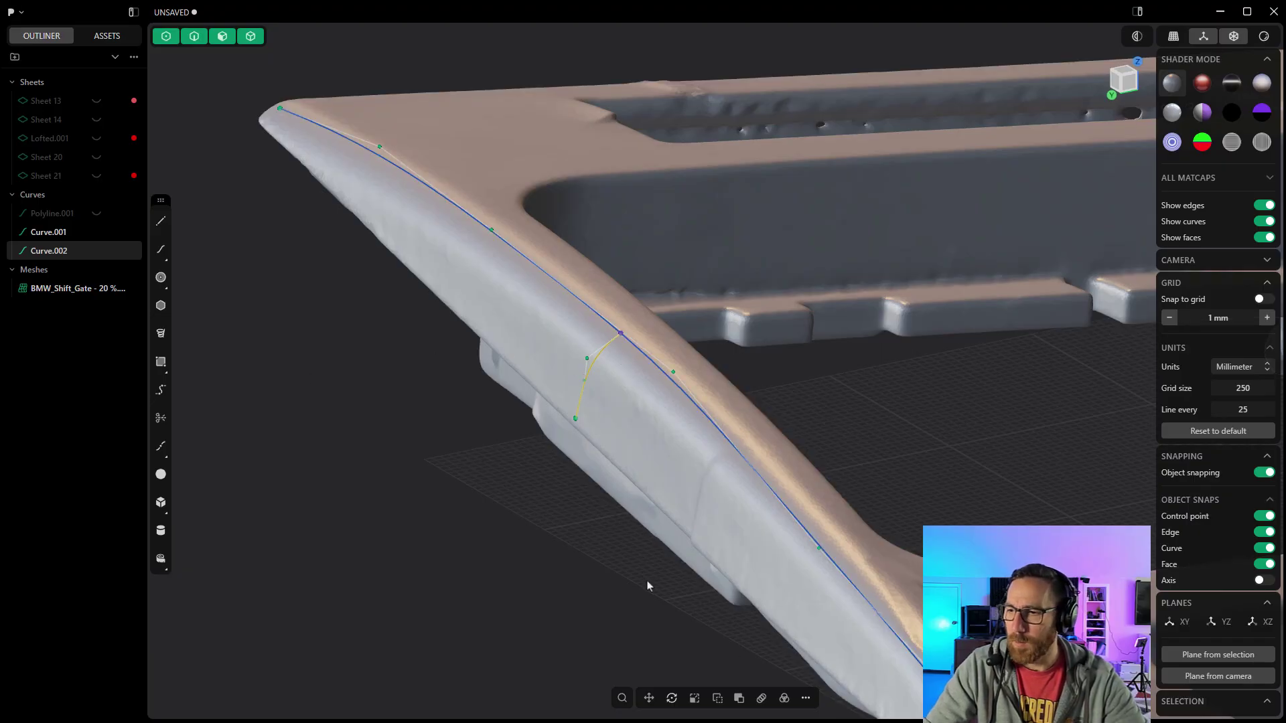
Sweep the Curve.002 profile along Curve.001 to create Swept.001
left_click(806, 699)
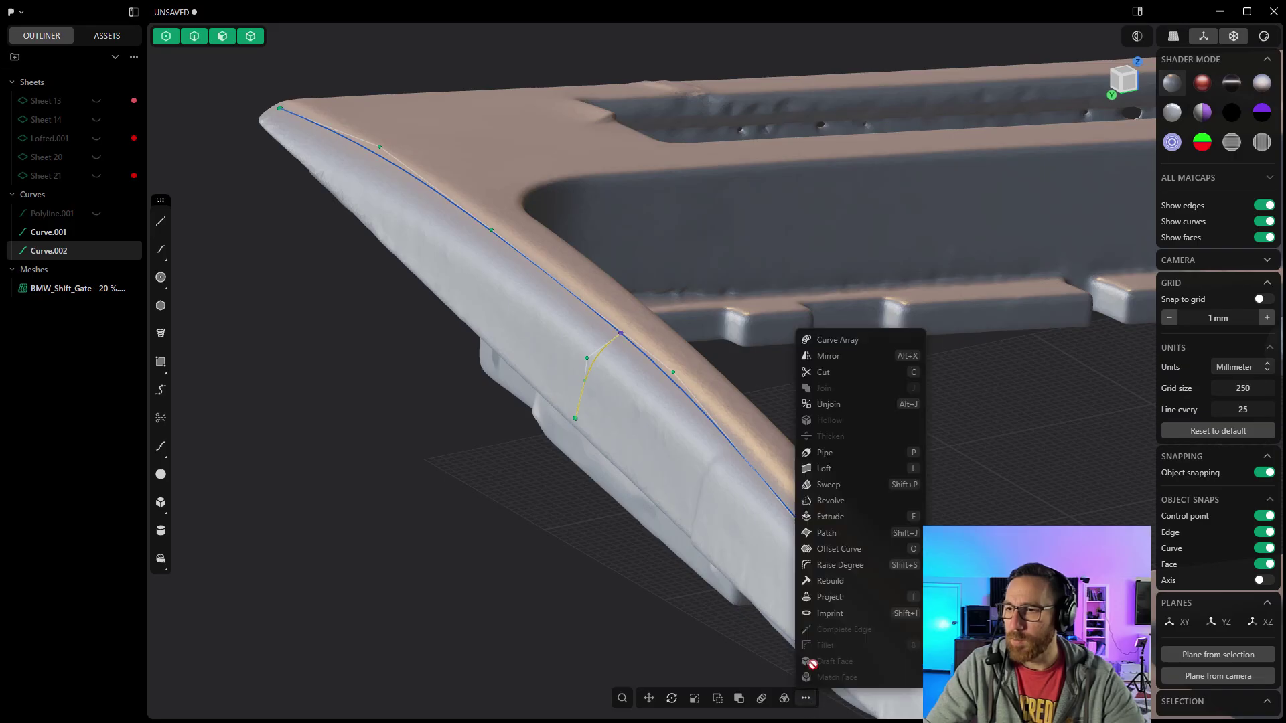
left_click(829, 484)
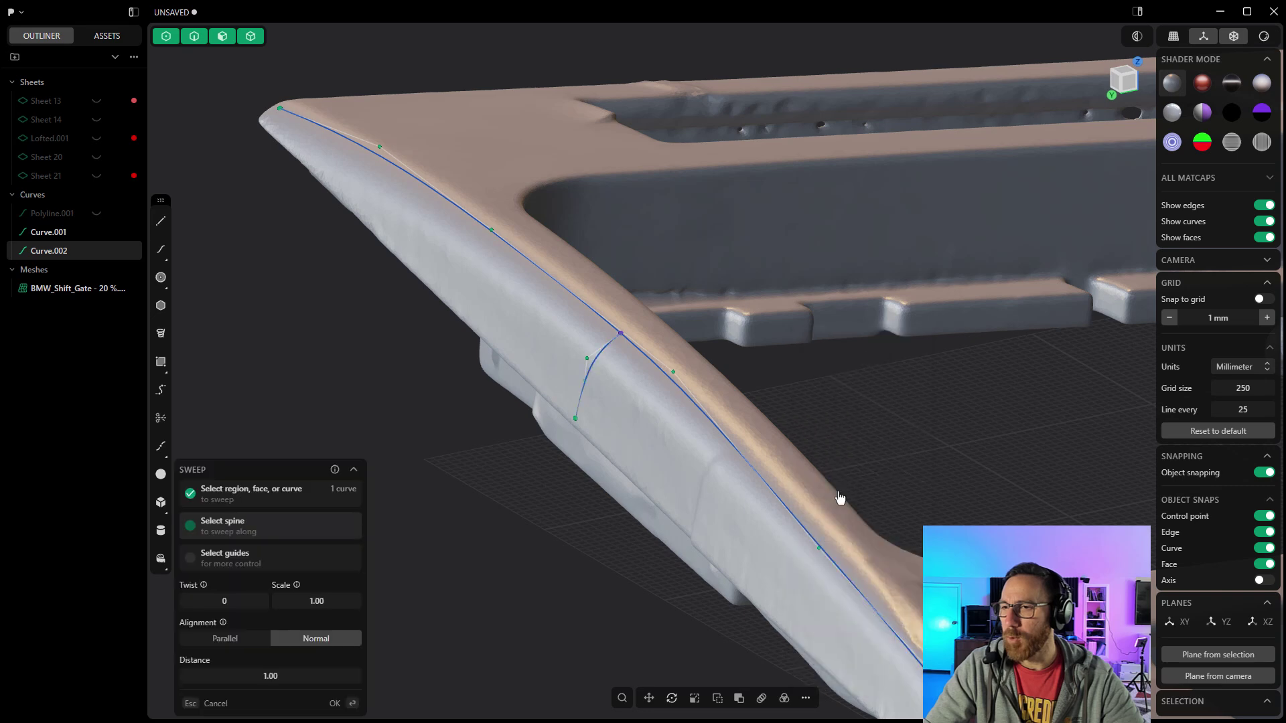
left_click(654, 365)
scroll(439, 255, "down", 2)
key("Return")
Hide Curve.001 and Curve.002 and inspect the swept surface
scroll(551, 545, "down", 2)
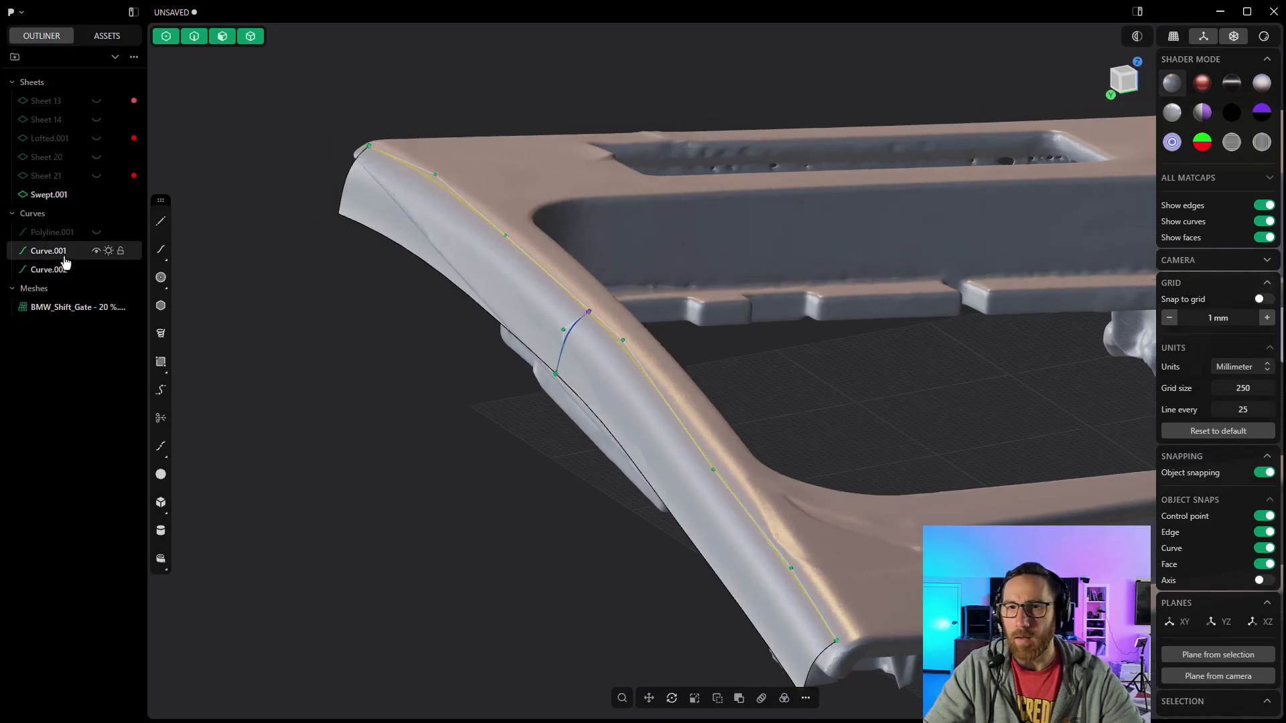
left_click(96, 250)
left_click(96, 270)
mouse_move(530, 468)
middle_mouse_down()
mouse_move(540, 456)
mouse_move(496, 425)
mouse_move(605, 442)
mouse_move(534, 447)
mouse_move(587, 432)
middle_mouse_up()
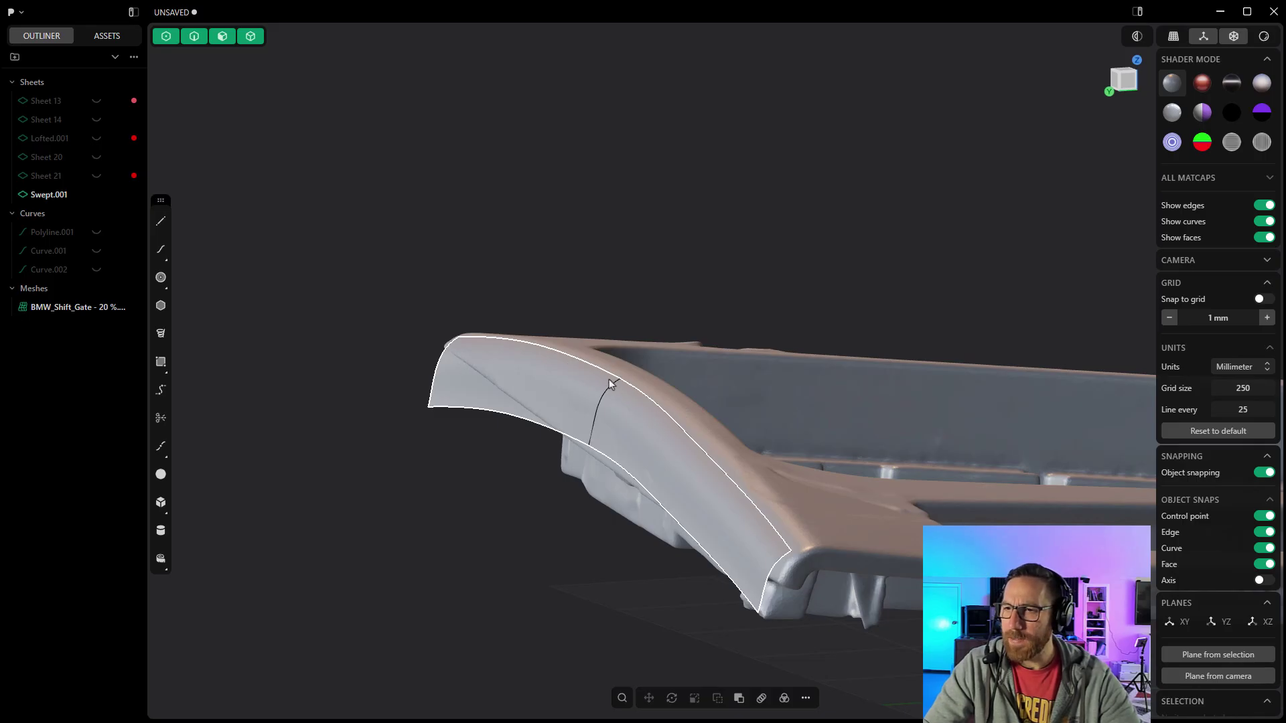
Show Curve.001 and Curve.002 again, hide Swept.001, and view the mesh from above
middle_click_drag(616, 415, 615, 421)
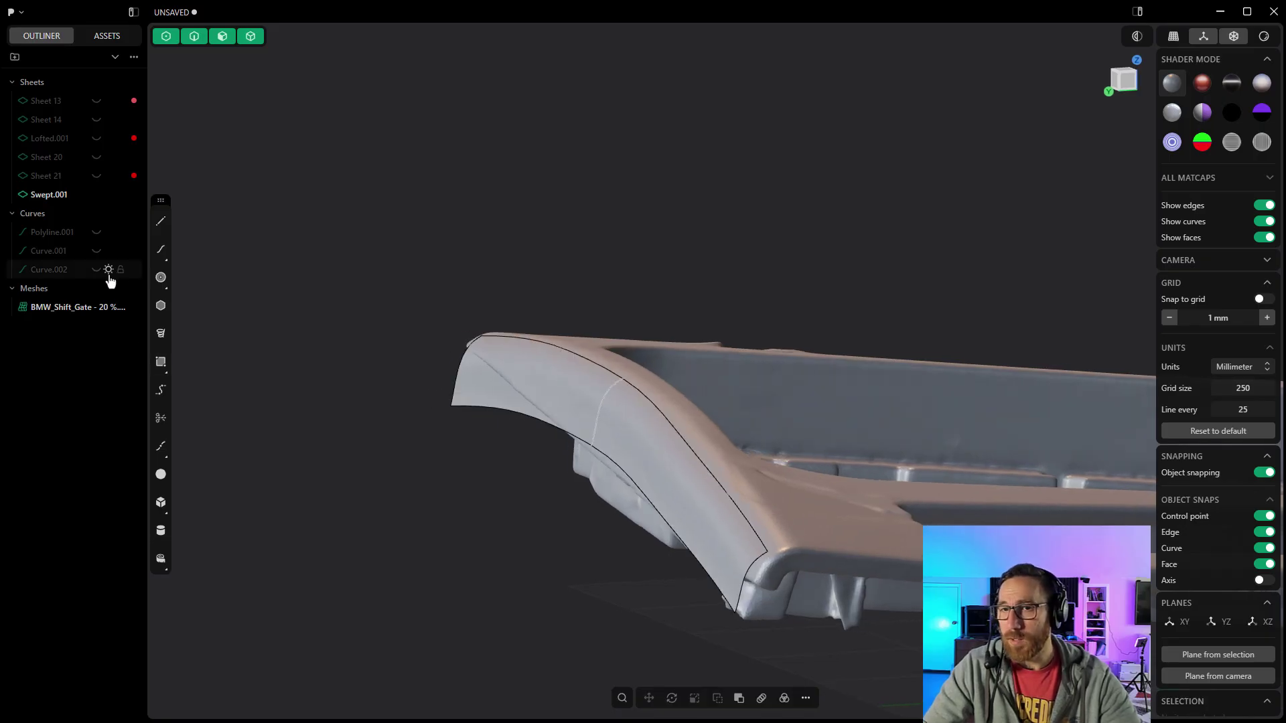
left_click(97, 269)
left_click(97, 250)
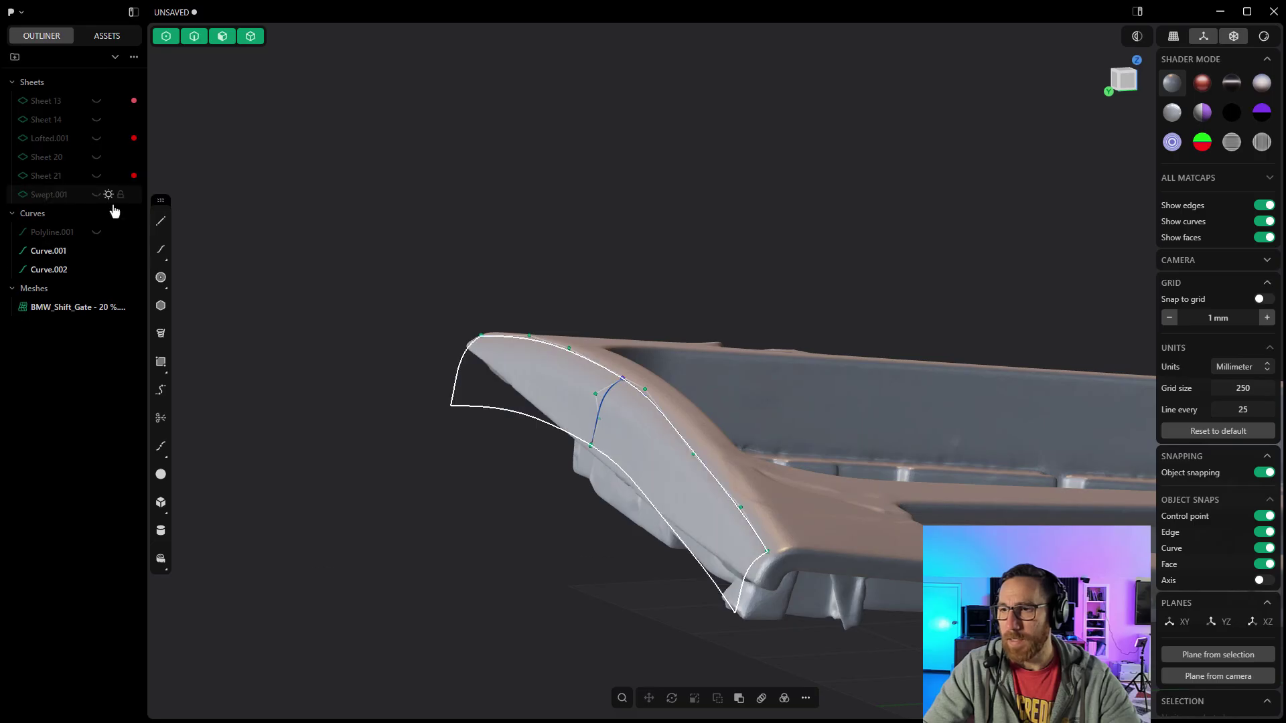
left_click(96, 194)
middle_click_drag(345, 362, 354, 367)
scroll(434, 315, "up", 2)
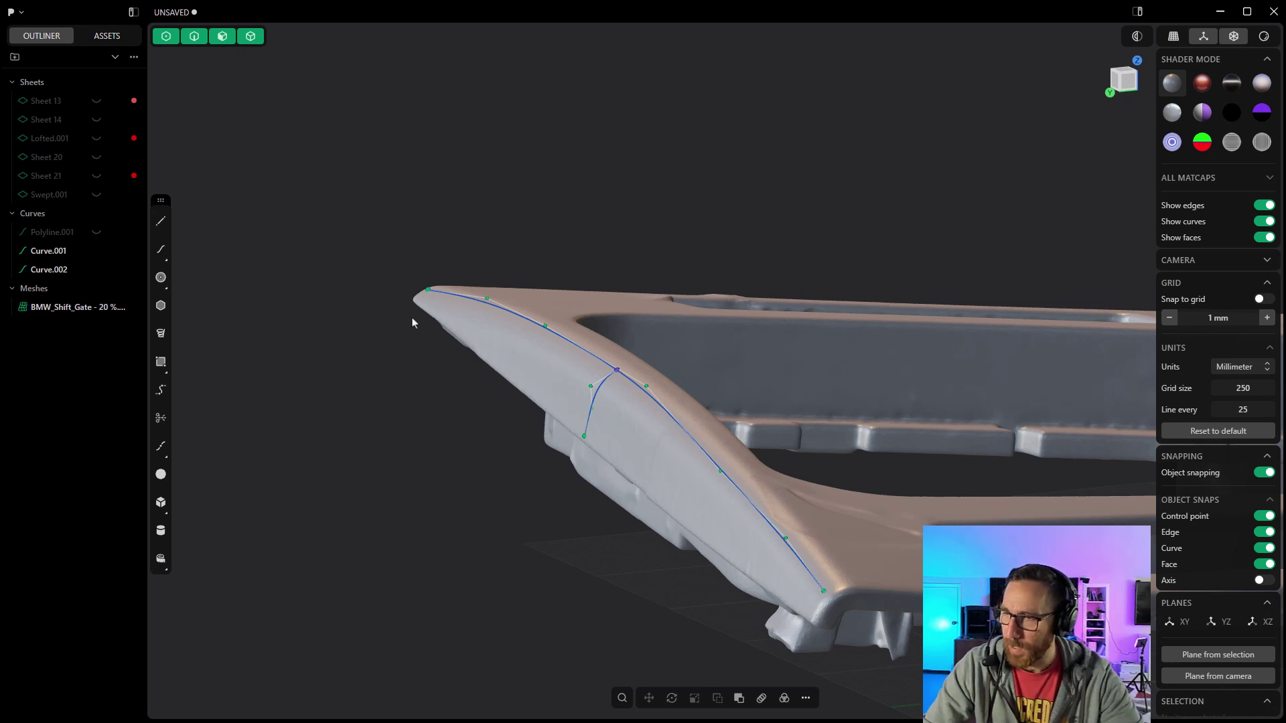
middle_click_drag(356, 408, 600, 388)
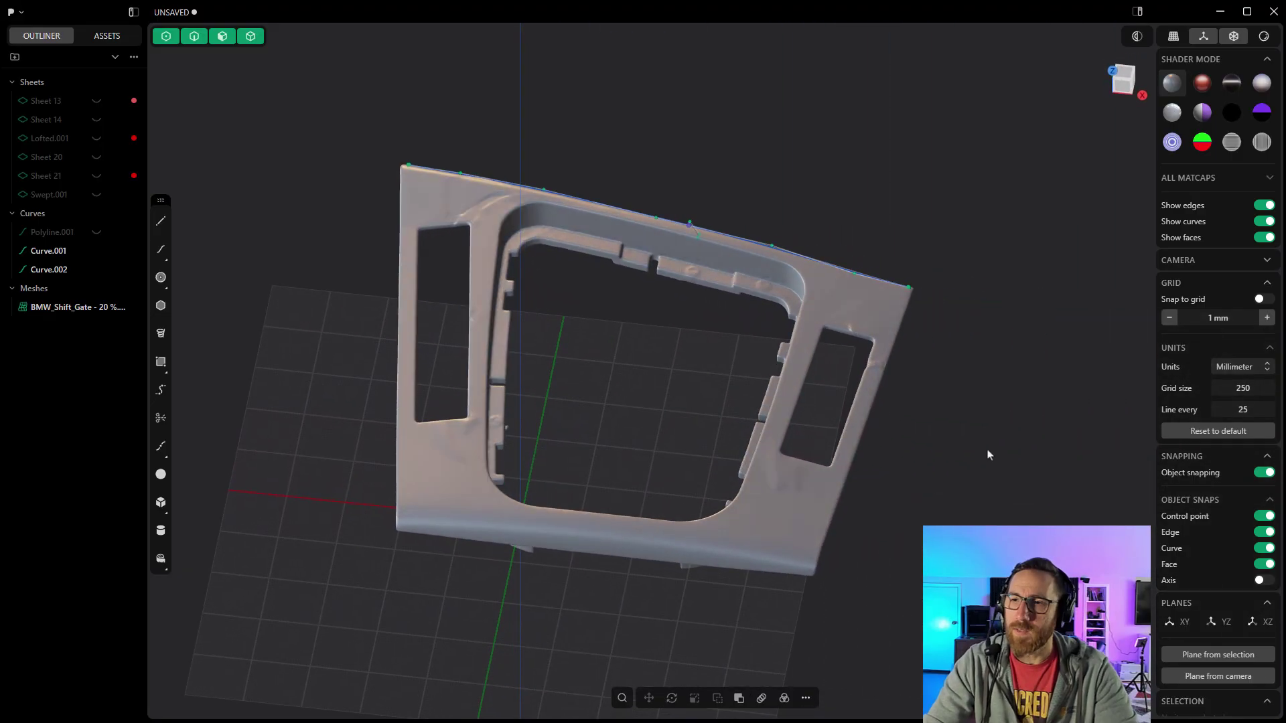